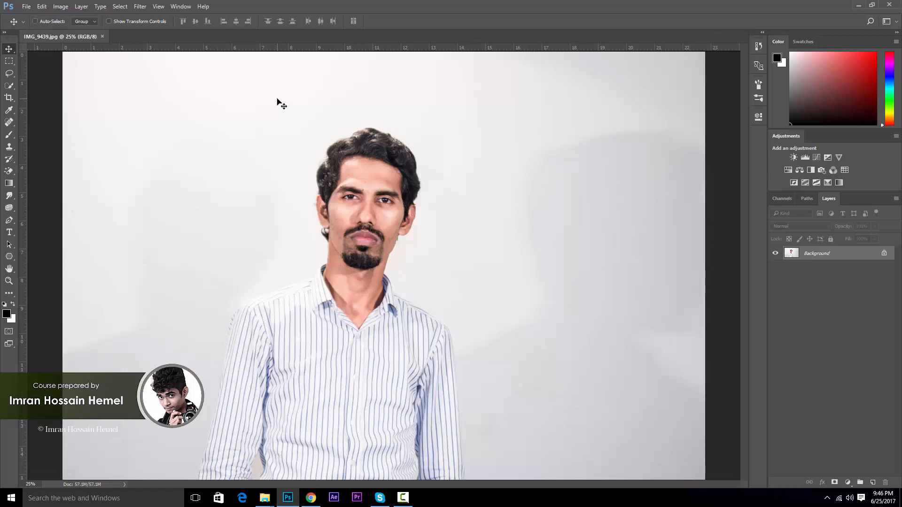
{"action": "key", "text": "ctrl+plus"}
{"action": "key", "text": "ctrl+plus"}
{"action": "key", "text": "ctrl+minus"}
{"action": "key", "text": "ctrl+minus"}
{"action": "key", "text": "ctrl+minus"}
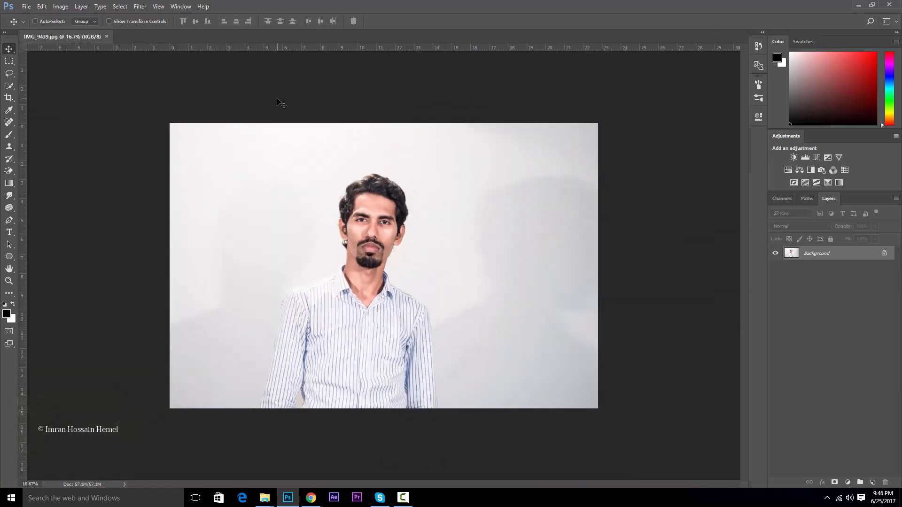
{"action": "key", "text": "ctrl+plus"}
{"action": "key", "text": "ctrl+minus"}
{"action": "key", "text": "ctrl+minus"}
{"action": "key", "text": "ctrl+plus"}
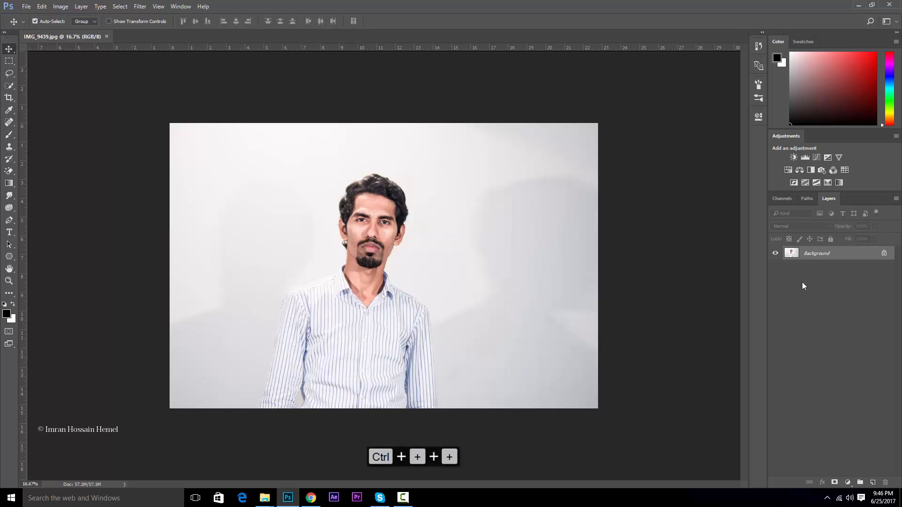
- Duplicate the Background layer and activate the Brush tool
{"action": "left_click_drag", "start_coordinate": [842, 312], "coordinate": [873, 483]}
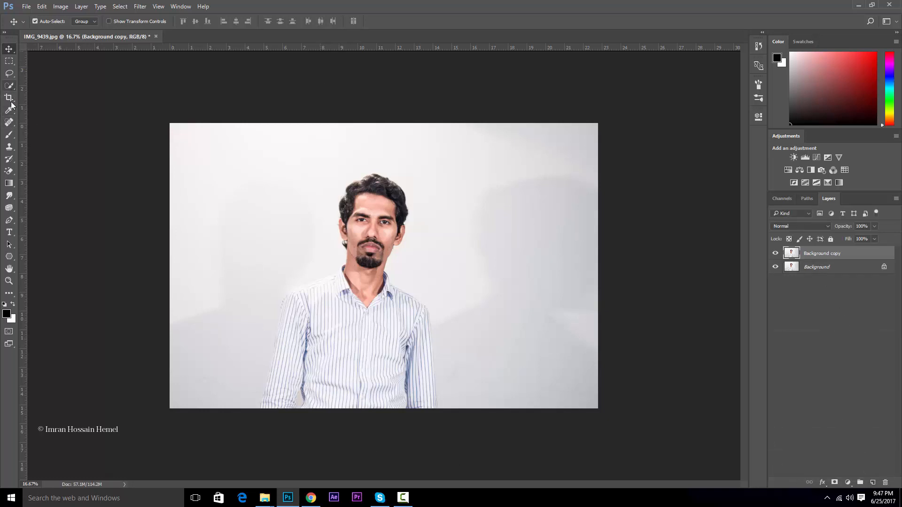
{"action": "left_click", "coordinate": [10, 136]}
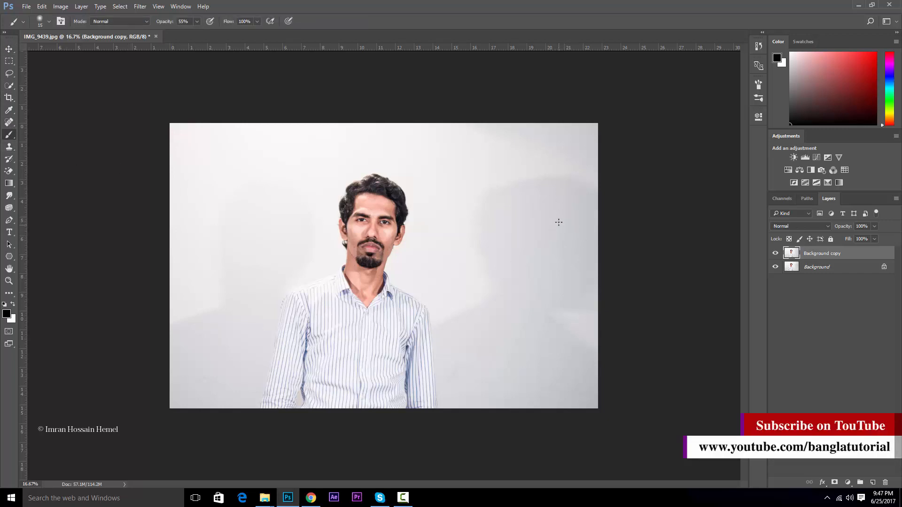
- Enlarge the brush to 800 px, sample the grey wall beside the upper shadow, and set the brush opacity to 20%
{"action": "key", "text": "bracketright"}
{"action": "key", "text": "bracketright"}
{"action": "key", "text": "bracketright"}
{"action": "key", "text": "bracketright"}
{"action": "key", "text": "bracketright"}
{"action": "key", "text": "bracketright"}
{"action": "key", "text": "bracketright"}
{"action": "key", "text": "bracketright"}
{"action": "key", "text": "alt"}
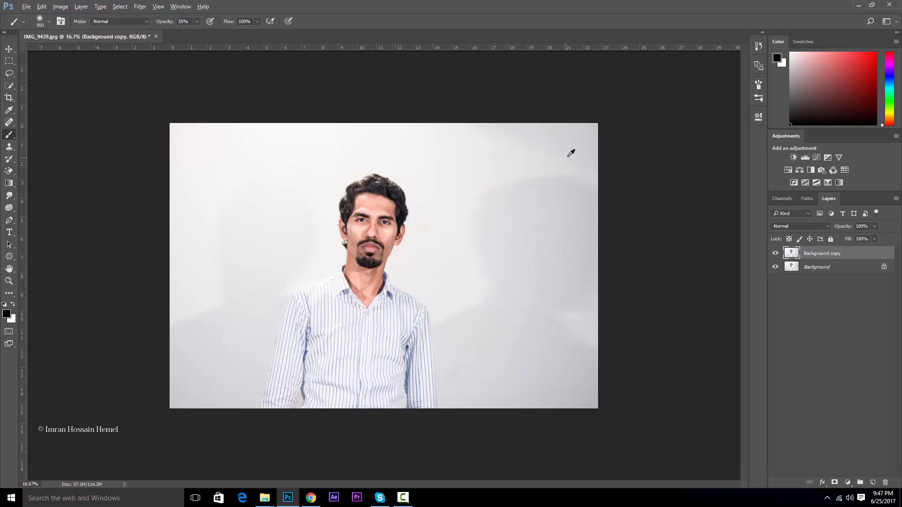
{"action": "left_click", "coordinate": [576, 157], "text": "alt"}
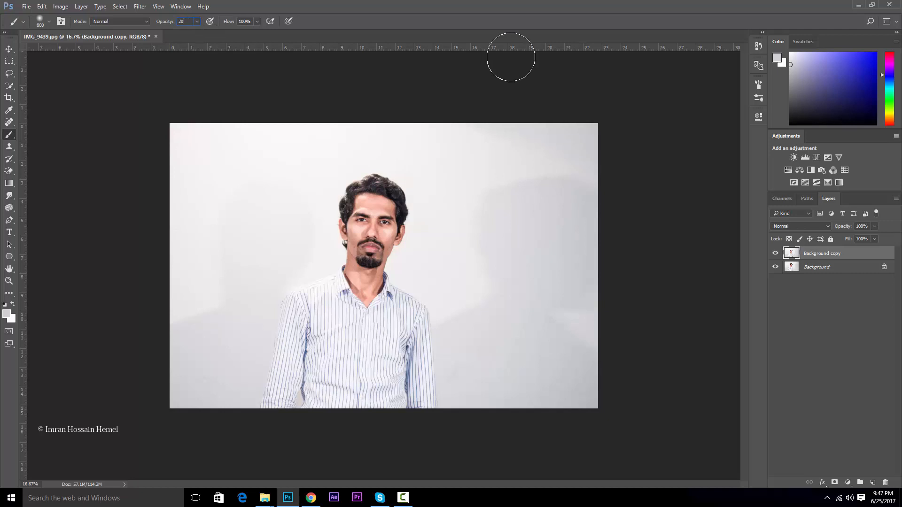
- Paint sampled wall tones over the head-shaped shadow on the wall right of the man, reducing the brush to 500 px
{"action": "left_click", "coordinate": [538, 186], "text": "alt"}
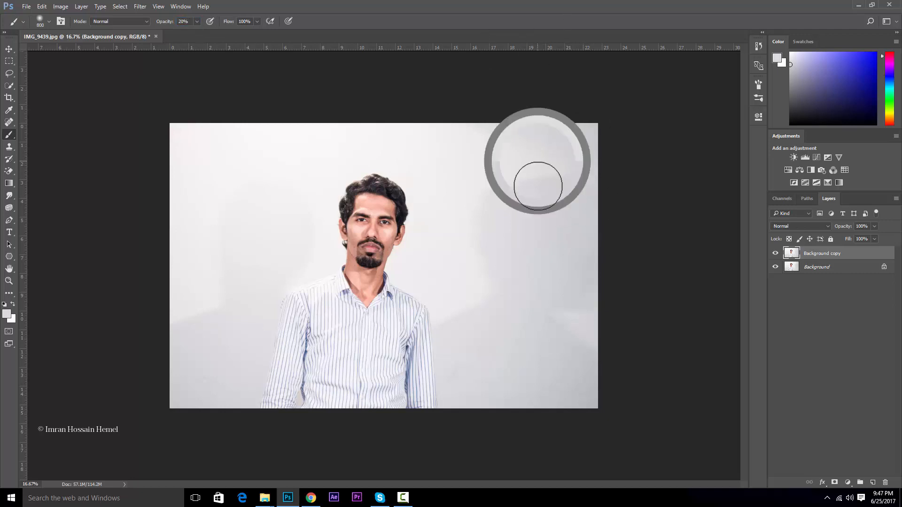
{"action": "key", "text": "alt"}
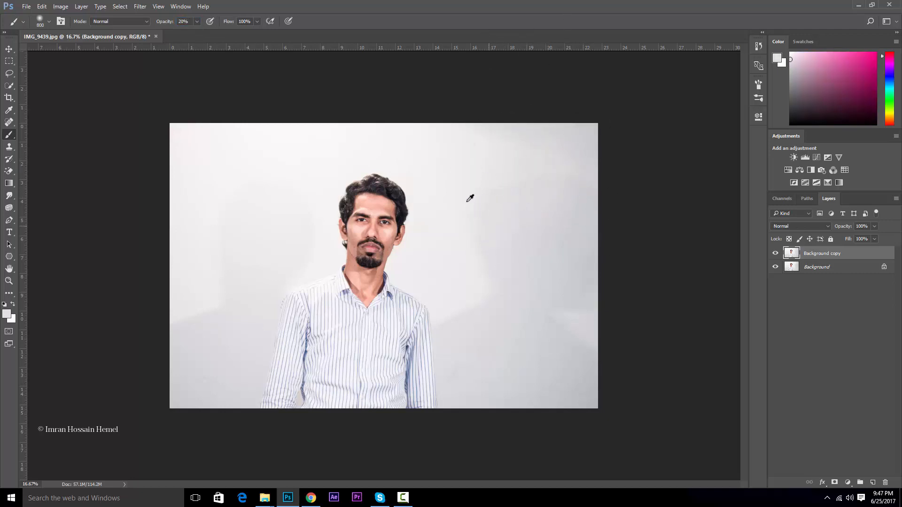
{"action": "left_click", "coordinate": [470, 197], "text": "alt"}
{"action": "key", "text": "bracketleft"}
{"action": "key", "text": "bracketleft"}
{"action": "key", "text": "bracketleft"}
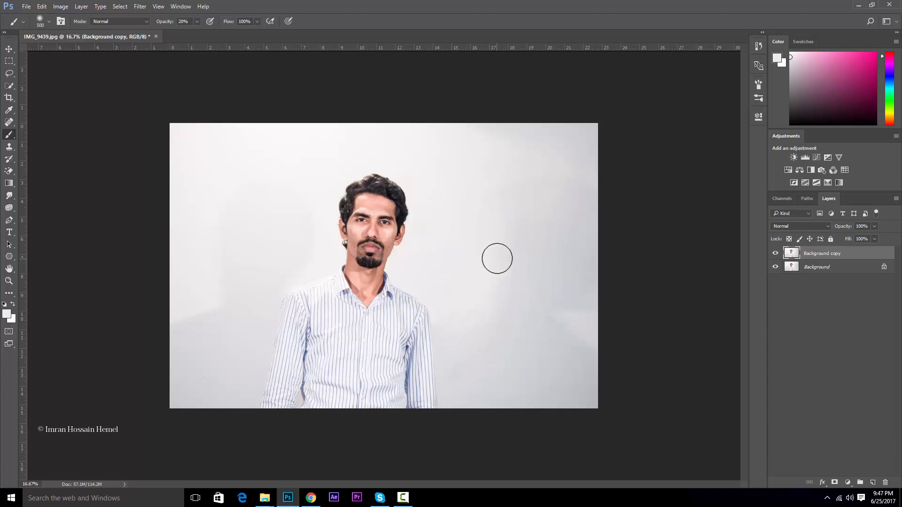
- Blend the remaining shadow on the right-hand wall with a 900 px brush, resampling nearby wall greys between strokes
{"action": "key", "text": "bracketright"}
{"action": "key", "text": "bracketright"}
{"action": "key", "text": "bracketright"}
{"action": "key", "text": "bracketright"}
{"action": "left_click", "coordinate": [540, 256], "text": "alt"}
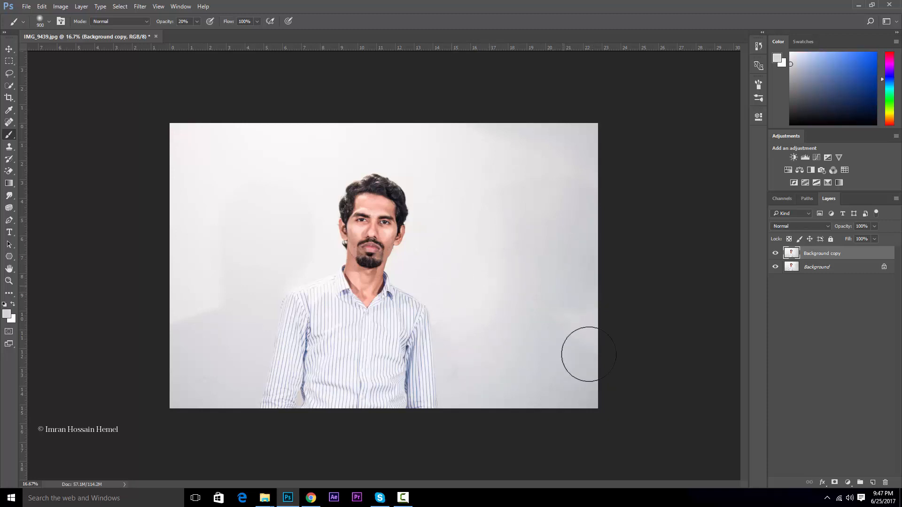
{"action": "left_click", "coordinate": [554, 249], "text": "alt"}
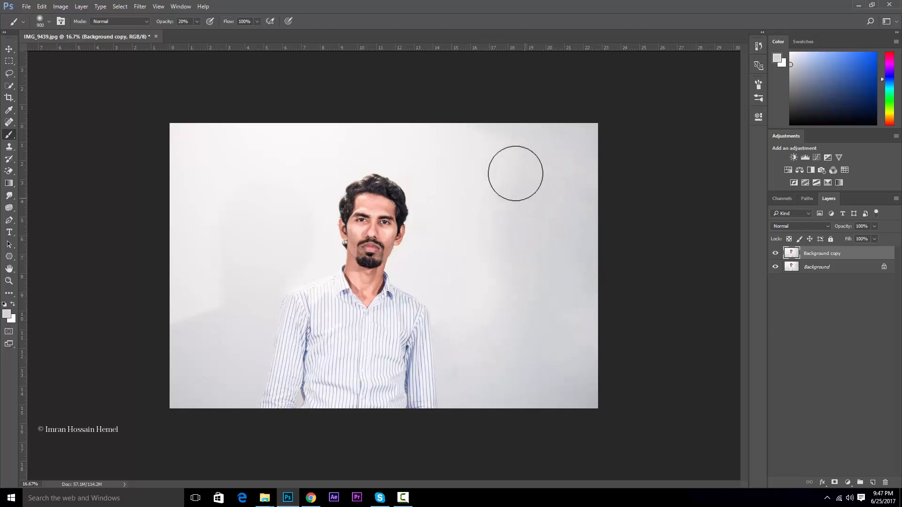
{"action": "left_click", "coordinate": [478, 149], "text": "alt"}
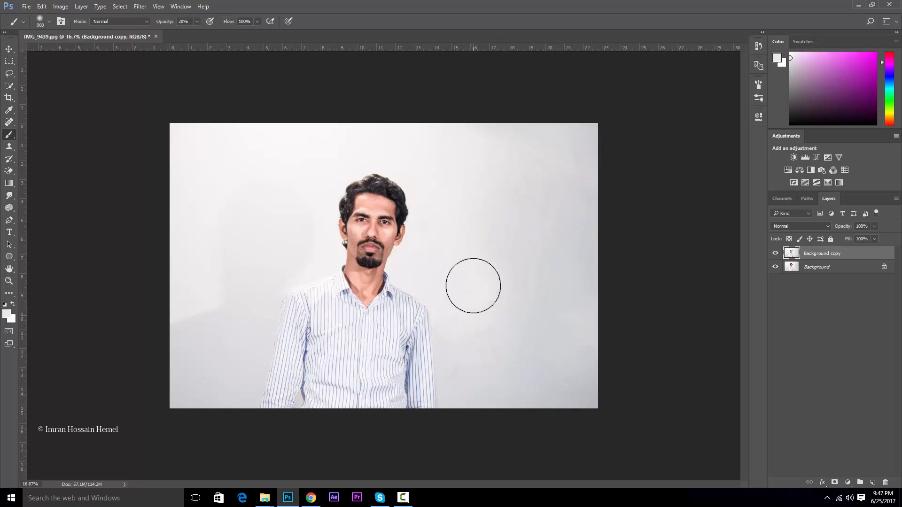
{"action": "left_click", "coordinate": [500, 280], "text": "alt"}
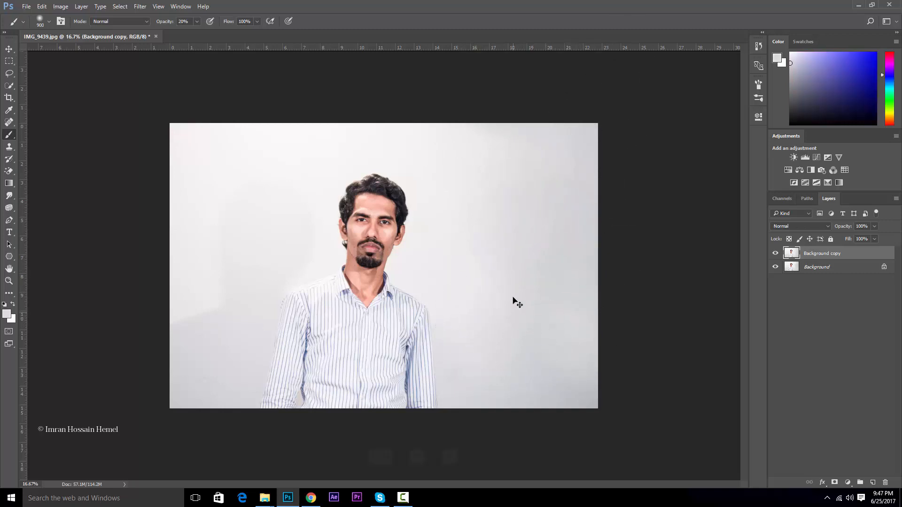
- Smooth the wall tones right of the man's head and shoulder with a light grey sampled from the upper wall
{"action": "key", "text": "ctrl+plus"}
{"action": "key", "text": "ctrl+plus"}
{"action": "left_click_drag", "start_coordinate": [536, 120], "coordinate": [377, 395]}
{"action": "left_click_drag", "start_coordinate": [504, 141], "coordinate": [420, 333]}
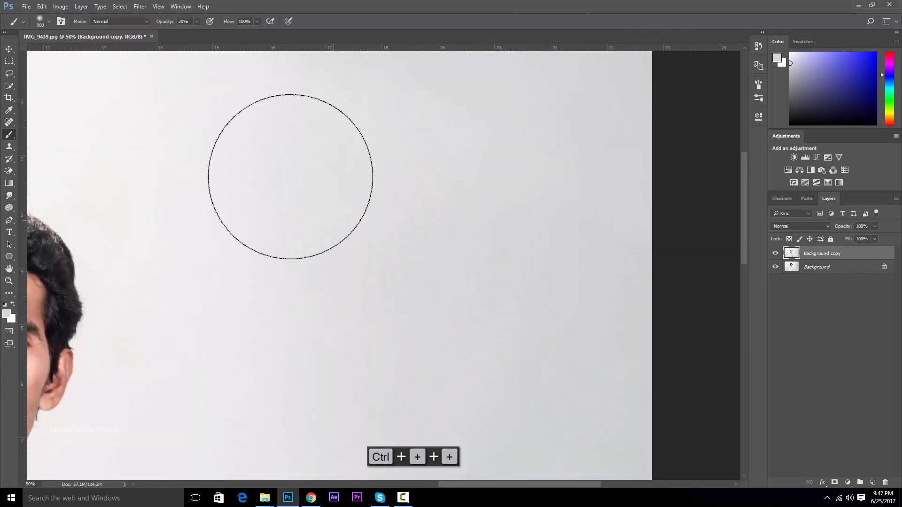
{"action": "left_click", "coordinate": [355, 144], "text": "alt"}
{"action": "left_click_drag", "start_coordinate": [433, 379], "coordinate": [612, 135]}
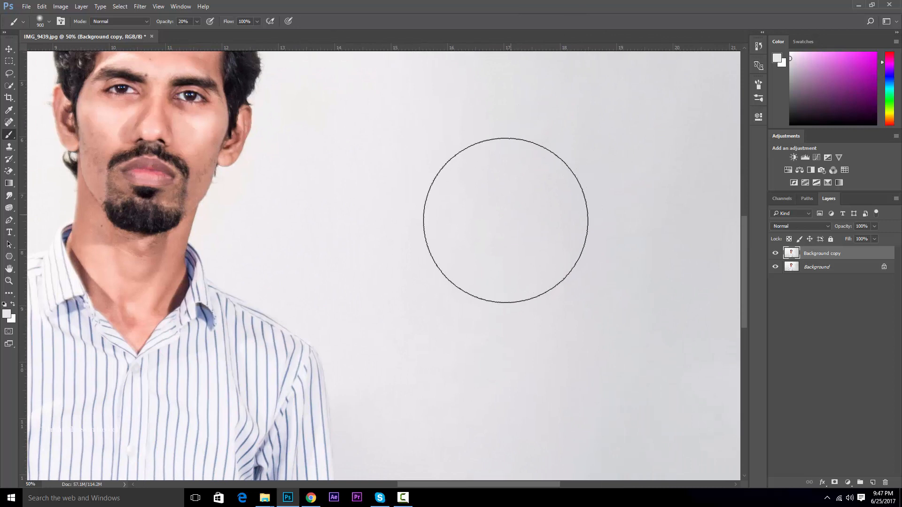
- Reduce the brush to 125 px and paint over the shadow along the man's shoulder and sleeve edge on the right
{"action": "key", "text": "["}
{"action": "key", "text": "["}
{"action": "key", "text": "["}
{"action": "key", "text": "["}
{"action": "key", "text": "["}
{"action": "key", "text": "["}
{"action": "key", "text": "["}
{"action": "key", "text": "["}
{"action": "key", "text": "["}
{"action": "key", "text": "["}
{"action": "key", "text": "["}
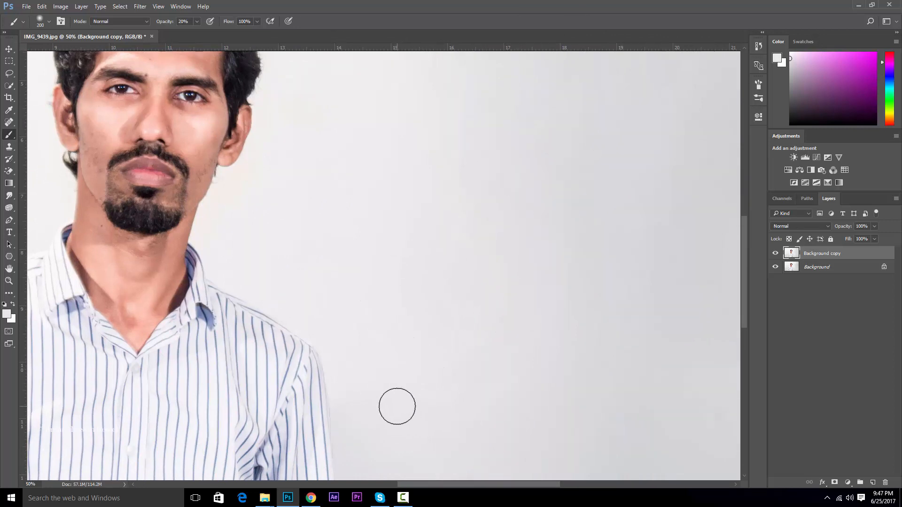
{"action": "key", "text": "["}
{"action": "key", "text": "]"}
{"action": "left_click_drag", "start_coordinate": [340, 417], "coordinate": [335, 270]}
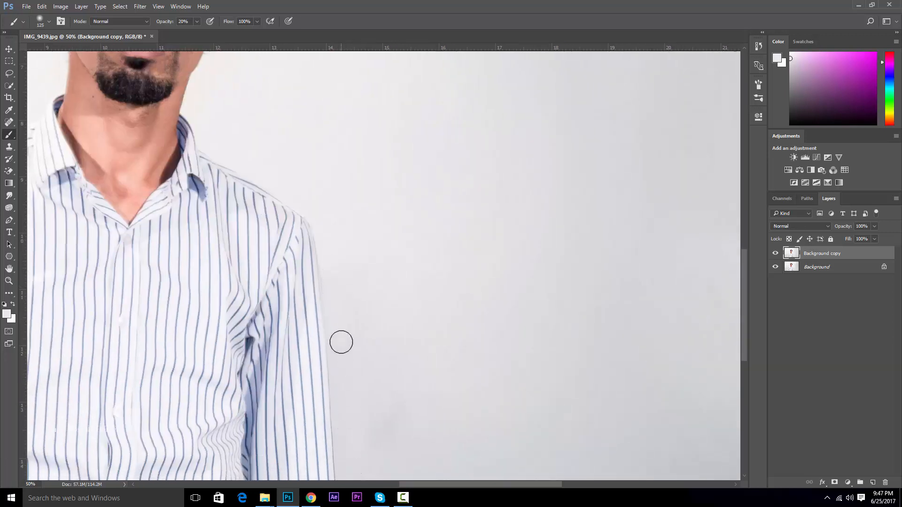
- Examine the outline of the man's hair, ears and shoulders against the painted wall
{"action": "key", "text": "ctrl+minus"}
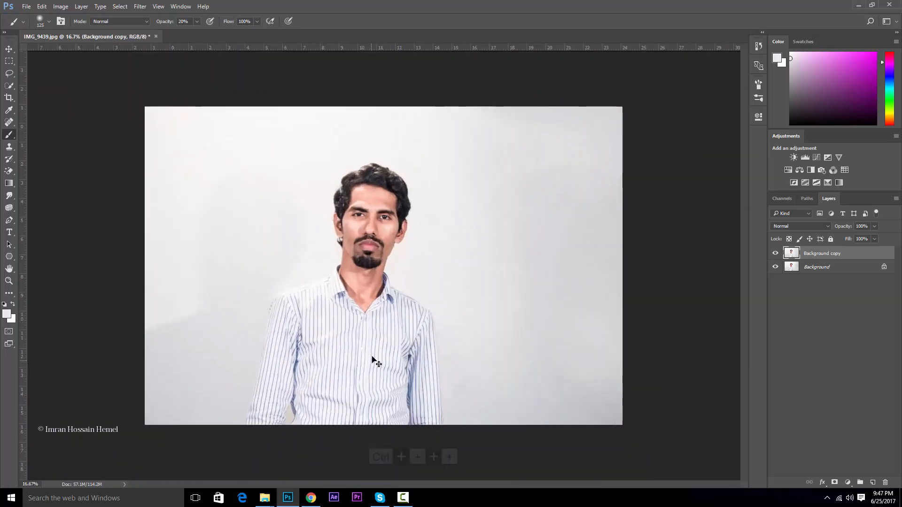
{"action": "key", "text": "ctrl+plus"}
{"action": "key", "text": "ctrl+plus"}
{"action": "key", "text": "ctrl+plus"}
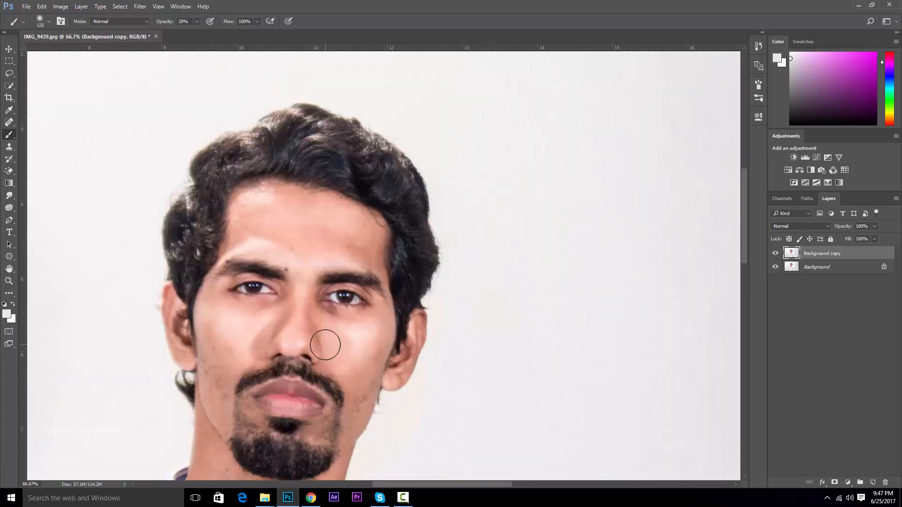
{"action": "key", "text": "ctrl+minus"}
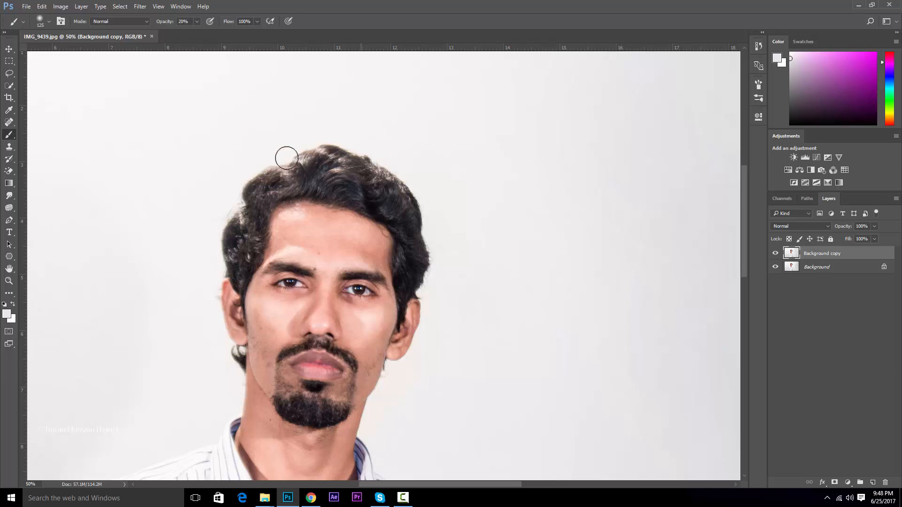
{"action": "left_click_drag", "start_coordinate": [390, 280], "coordinate": [459, 224]}
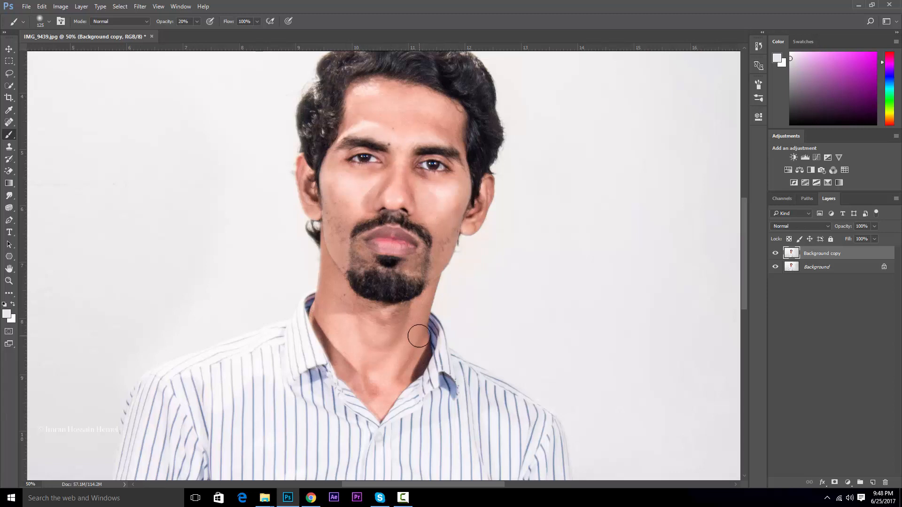
- Examine the whole portrait and the face up close, checking the forehead, cheeks and hair
{"action": "key", "text": "ctrl+minus"}
{"action": "key", "text": "ctrl+minus"}
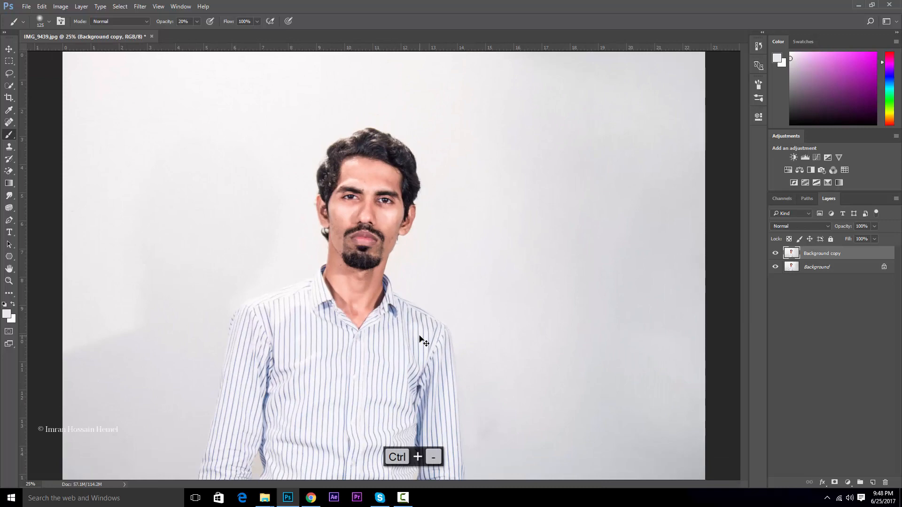
{"action": "key", "text": "ctrl+minus"}
{"action": "key", "text": "ctrl+minus"}
{"action": "key", "text": "ctrl+plus"}
{"action": "key", "text": "ctrl+plus"}
{"action": "key", "text": "ctrl+plus"}
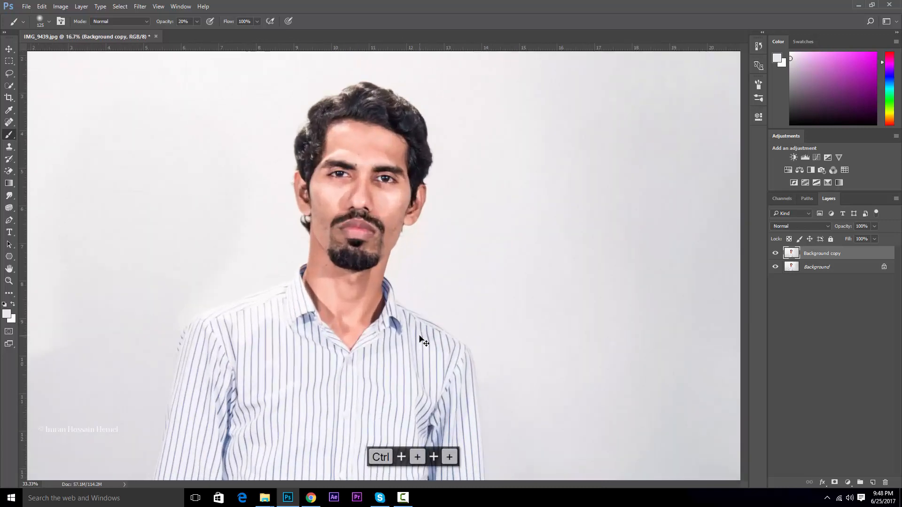
{"action": "key", "text": "ctrl+plus"}
{"action": "key", "text": "ctrl+plus"}
{"action": "left_click_drag", "start_coordinate": [426, 263], "coordinate": [431, 337]}
{"action": "mouse_move", "coordinate": [343, 96]}
{"action": "left_mouse_down"}
{"action": "mouse_move", "coordinate": [362, 213]}
{"action": "mouse_move", "coordinate": [357, 255]}
{"action": "left_mouse_up"}
{"action": "left_click_drag", "start_coordinate": [393, 291], "coordinate": [400, 182]}
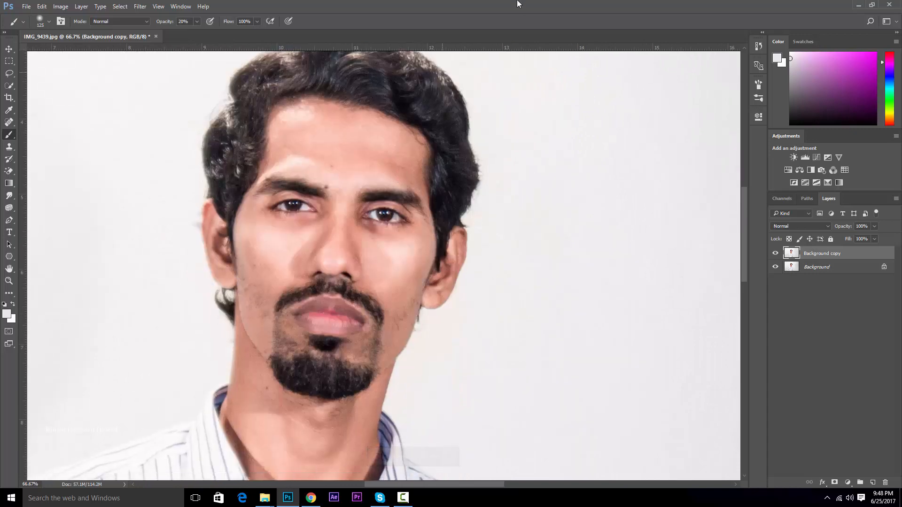
{"action": "key", "text": "ctrl+plus"}
{"action": "left_click_drag", "start_coordinate": [353, 84], "coordinate": [312, 215]}
{"action": "key", "text": "ctrl+plus"}
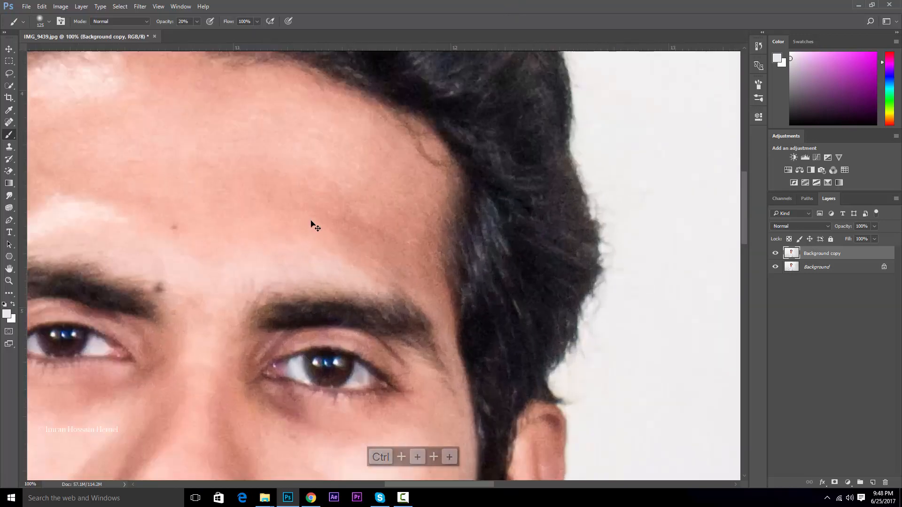
{"action": "key", "text": "ctrl+BackSpace"}
{"action": "key", "text": "ctrl+z"}
{"action": "key", "text": "ctrl+minus"}
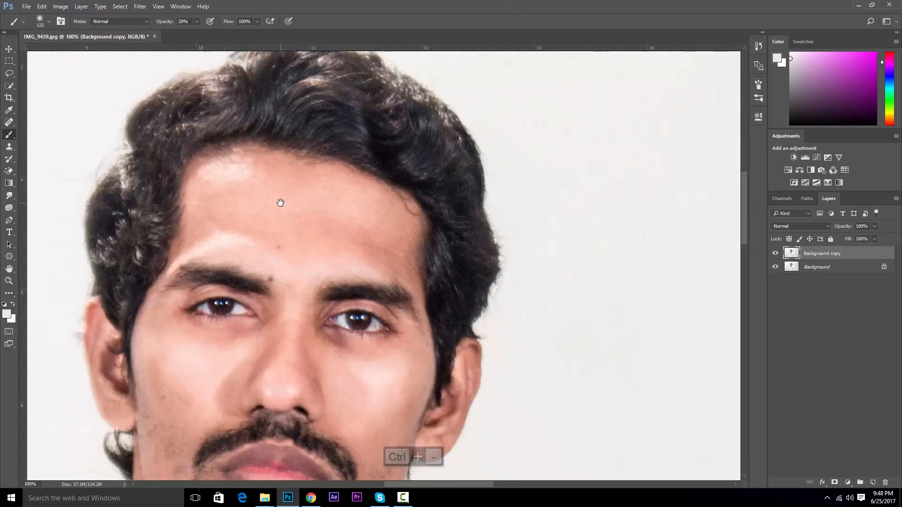
{"action": "left_click_drag", "start_coordinate": [326, 262], "coordinate": [423, 206]}
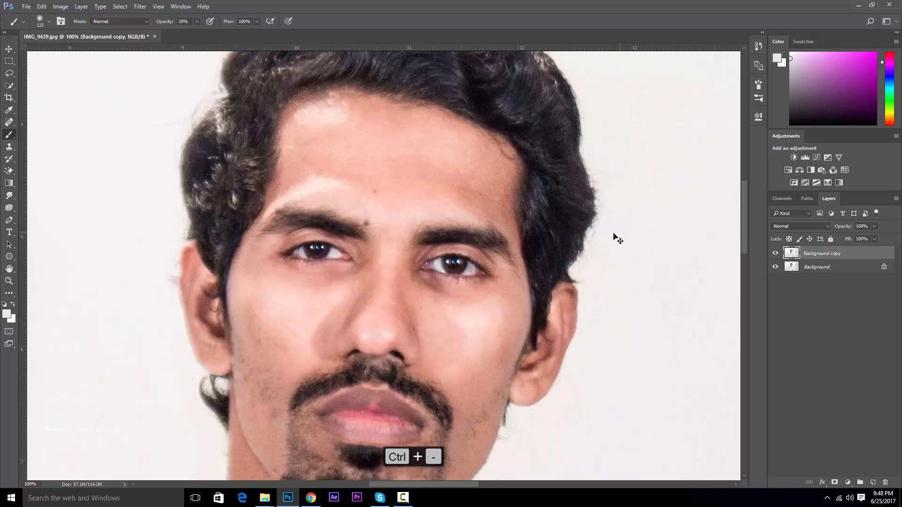
- Toggle the visibility of the Background copy layer to compare the retouched wall with the original
{"action": "left_click", "coordinate": [775, 254]}
{"action": "key", "text": "ctrl+minus"}
{"action": "key", "text": "ctrl+minus"}
{"action": "key", "text": "ctrl+minus"}
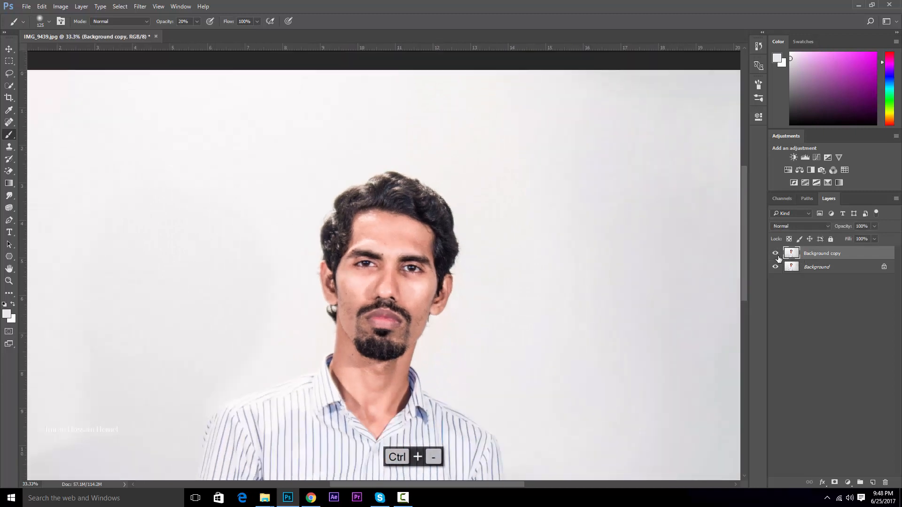
{"action": "left_click", "coordinate": [773, 254]}
- Duplicate the Background copy layer for retouching the face
{"action": "left_click_drag", "start_coordinate": [821, 256], "coordinate": [873, 483]}
{"action": "key", "text": "ctrl+plus"}
{"action": "key", "text": "ctrl+plus"}
{"action": "key", "text": "ctrl+plus"}
{"action": "key", "text": "ctrl+plus"}
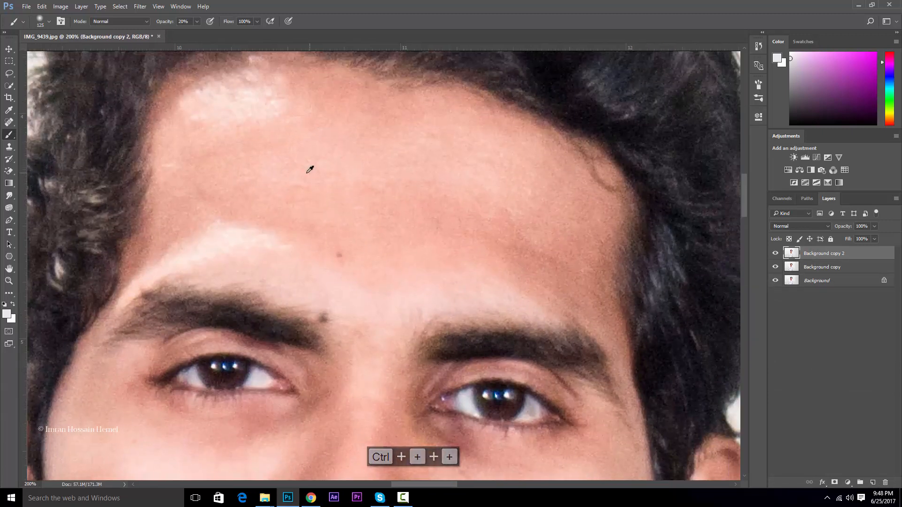
- Sample the forehead skin tone, reduce the brush to 50 px, and set its opacity to 10%
{"action": "left_click", "coordinate": [294, 202], "text": "alt"}
{"action": "key", "text": "ctrl+minus"}
{"action": "key", "text": "bracketleft"}
{"action": "key", "text": "bracketleft"}
{"action": "key", "text": "bracketleft"}
{"action": "key", "text": "bracketleft"}
{"action": "key", "text": "bracketleft"}
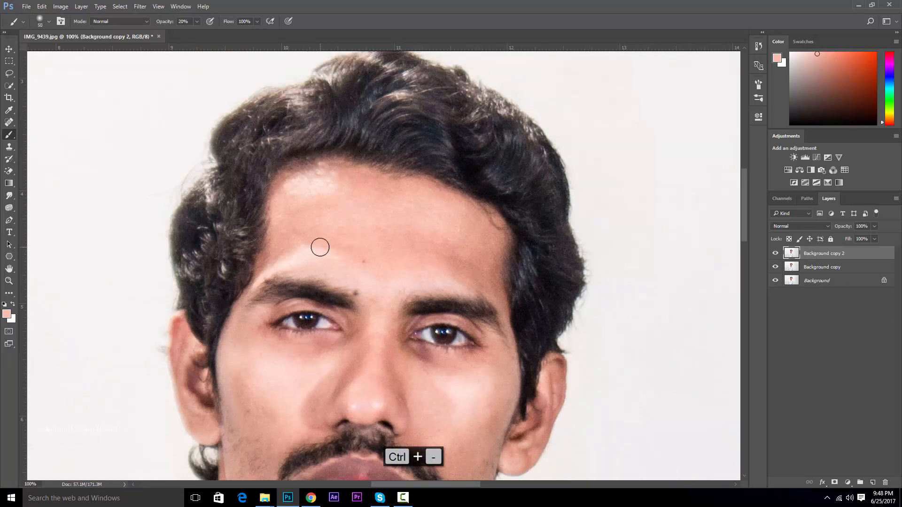
{"action": "key", "text": "1"}
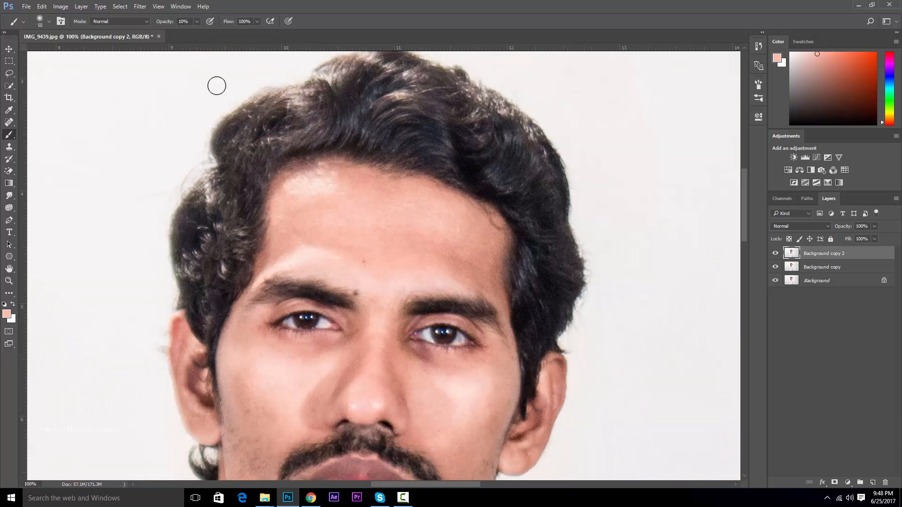
- Paint sampled skin tones over the shiny highlights on the forehead above the man's left-hand eyebrow in the photo
{"action": "left_click", "coordinate": [326, 238], "text": "alt"}
{"action": "left_click_drag", "start_coordinate": [343, 250], "coordinate": [305, 252]}
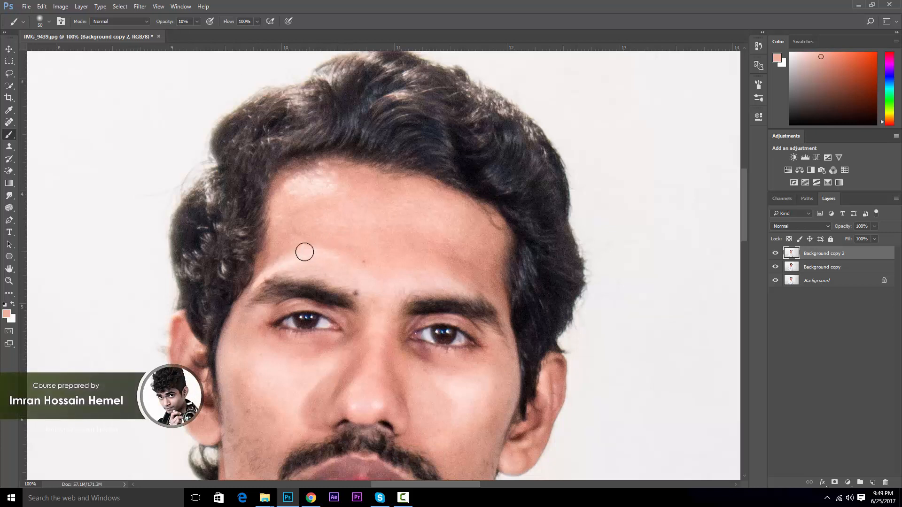
{"action": "left_click", "coordinate": [333, 222], "text": "alt"}
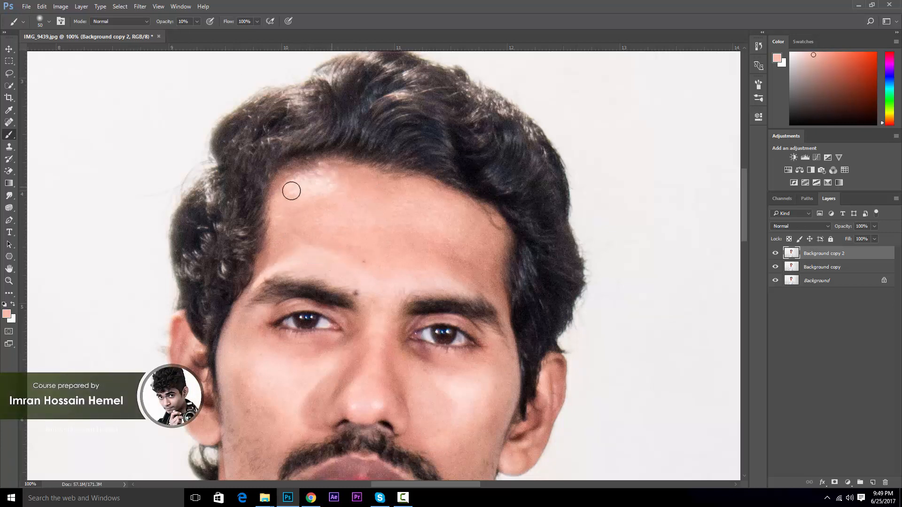
- Soften the bright highlight on the right-hand cheek with skin tone sampled beside it, using a brush of up to 70 px
{"action": "left_click_drag", "start_coordinate": [357, 314], "coordinate": [329, 209]}
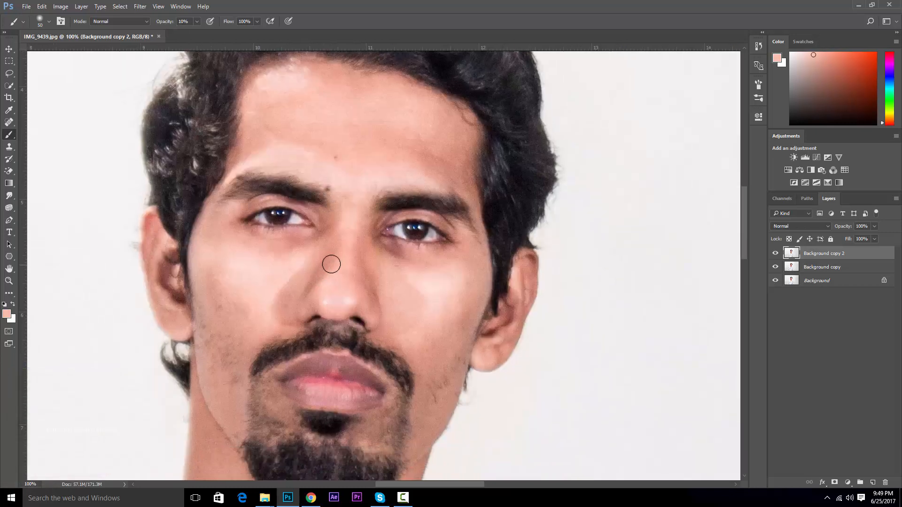
{"action": "left_click", "coordinate": [404, 292], "text": "alt"}
{"action": "mouse_move", "coordinate": [408, 293]}
{"action": "left_mouse_down"}
{"action": "mouse_move", "coordinate": [427, 288]}
{"action": "mouse_move", "coordinate": [417, 285]}
{"action": "left_mouse_up"}
{"action": "left_click_drag", "start_coordinate": [369, 234], "coordinate": [357, 256]}
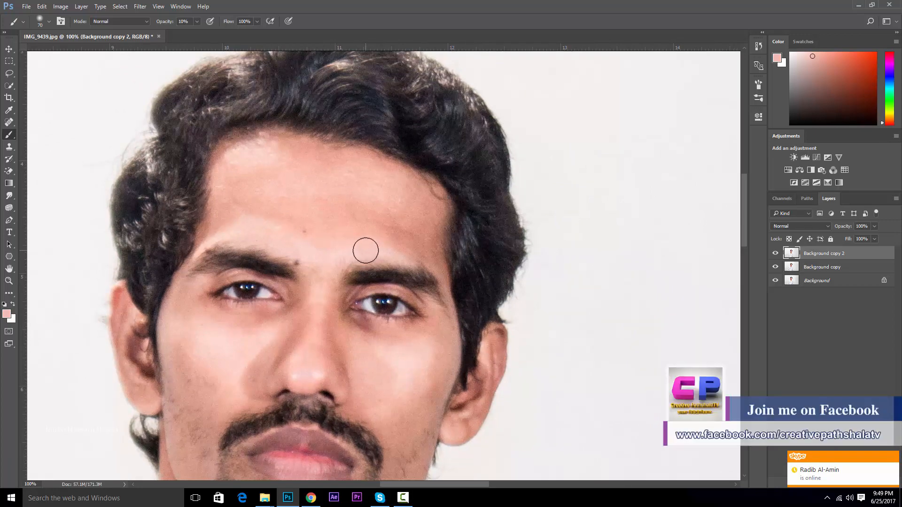
- Patch out the small dark spot in the middle of the forehead with clean skin beside it, using the Patch tool
{"action": "key", "text": "ctrl+plus"}
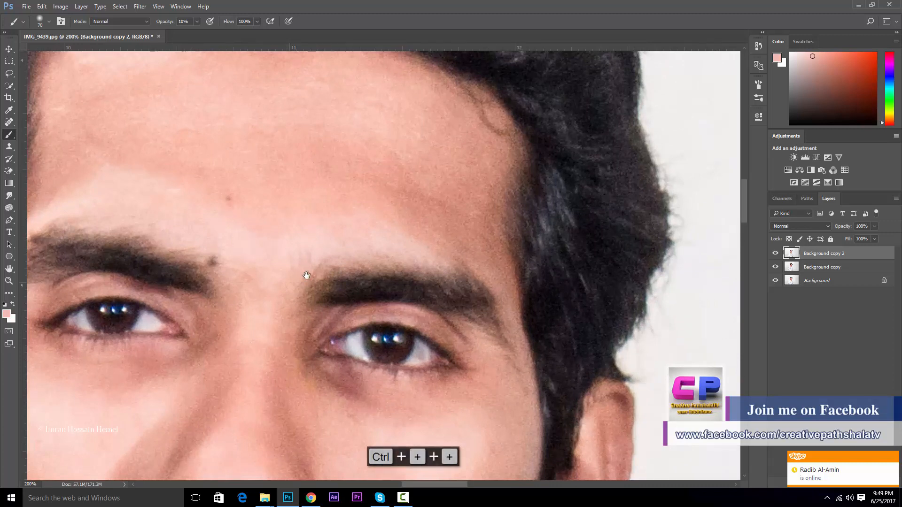
{"action": "left_click_drag", "start_coordinate": [238, 212], "coordinate": [259, 258]}
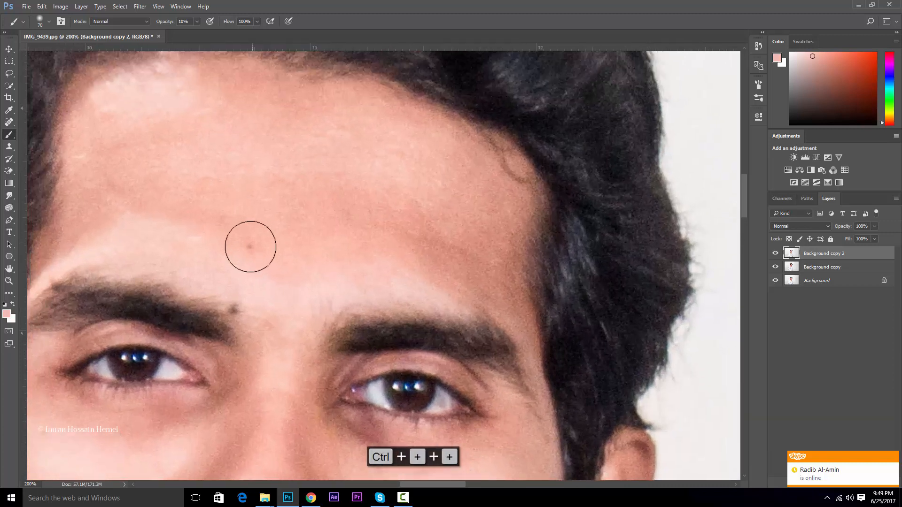
{"action": "left_click", "coordinate": [9, 122]}
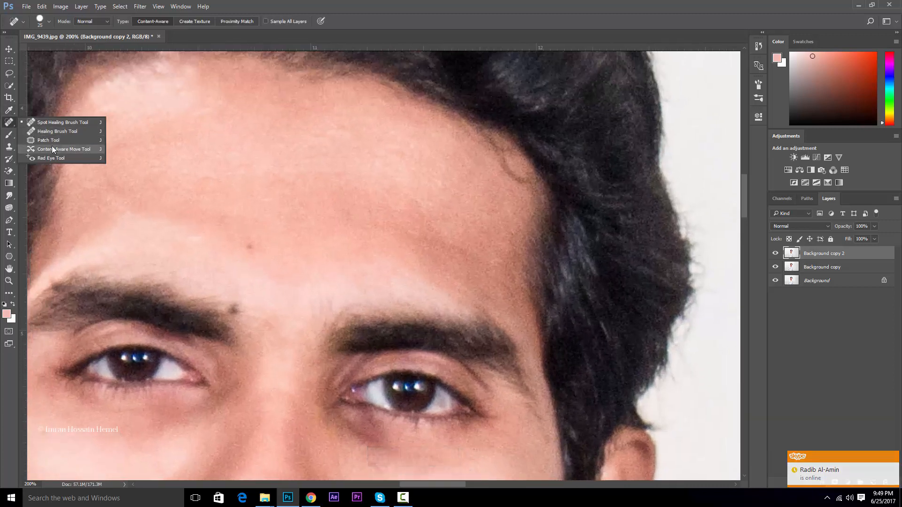
{"action": "left_click", "coordinate": [48, 140]}
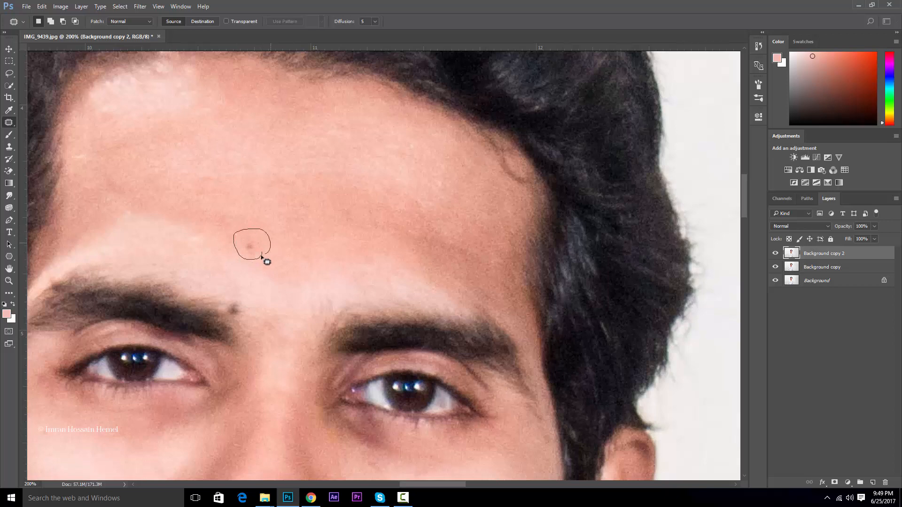
{"action": "left_click_drag", "start_coordinate": [262, 257], "coordinate": [266, 253]}
{"action": "left_click_drag", "start_coordinate": [250, 246], "coordinate": [310, 218]}
{"action": "key", "text": "ctrl+d"}
- Patch out the mole at the inner end of the left-hand eyebrow with clean forehead skin, then deselect
{"action": "left_click_drag", "start_coordinate": [244, 312], "coordinate": [296, 195]}
{"action": "left_click_drag", "start_coordinate": [325, 264], "coordinate": [296, 223]}
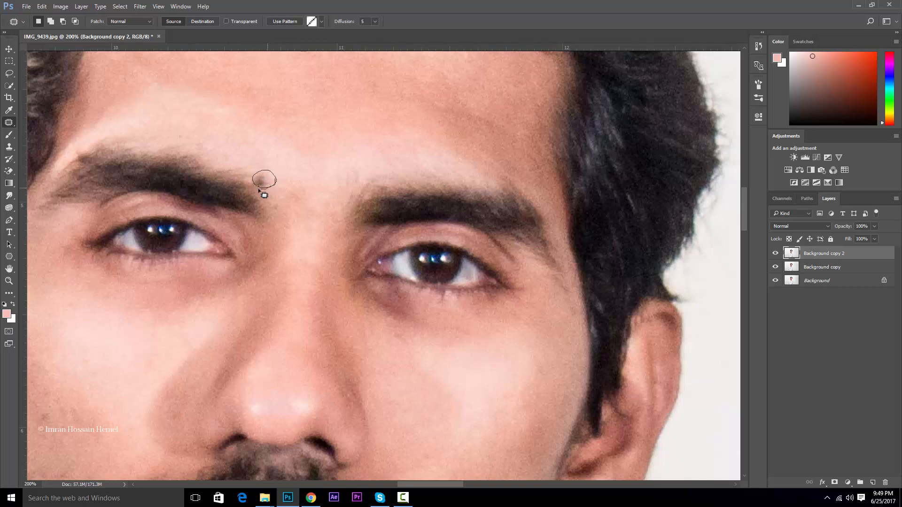
{"action": "left_click_drag", "start_coordinate": [261, 173], "coordinate": [329, 113]}
{"action": "key", "text": "ctrl+d"}
- Patch the small blemishes on the left-hand cheek and beside the nose with nearby clean skin
{"action": "left_click_drag", "start_coordinate": [280, 206], "coordinate": [341, 97]}
{"action": "left_click_drag", "start_coordinate": [346, 184], "coordinate": [350, 120]}
{"action": "mouse_move", "coordinate": [149, 259]}
{"action": "left_mouse_down"}
{"action": "mouse_move", "coordinate": [234, 205]}
{"action": "mouse_move", "coordinate": [251, 218]}
{"action": "left_mouse_up"}
{"action": "left_click_drag", "start_coordinate": [250, 213], "coordinate": [251, 236]}
{"action": "key", "text": "ctrl+d"}
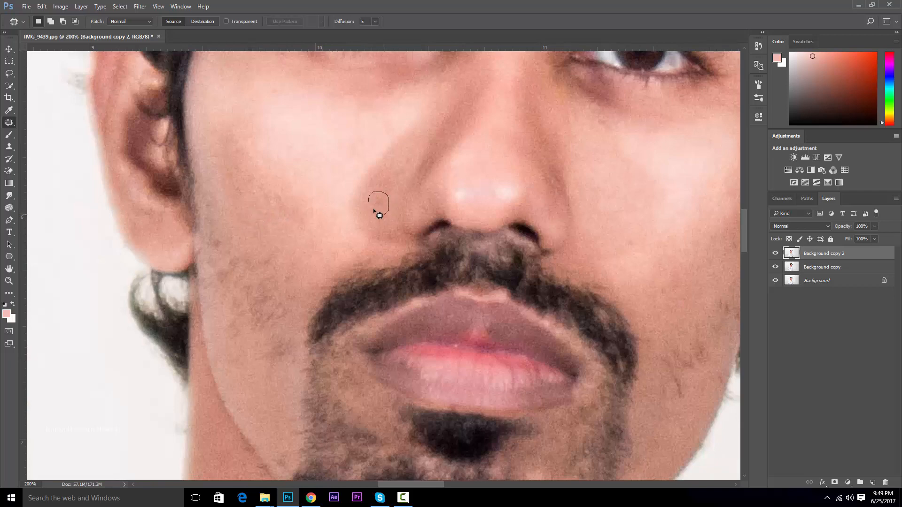
{"action": "left_click_drag", "start_coordinate": [374, 211], "coordinate": [369, 202]}
{"action": "mouse_move", "coordinate": [376, 204]}
{"action": "left_mouse_down"}
{"action": "mouse_move", "coordinate": [390, 175]}
{"action": "mouse_move", "coordinate": [316, 316]}
{"action": "left_mouse_up"}
{"action": "key", "text": "ctrl+d"}
- Patch a small area of the forehead above the right-hand eyebrow
{"action": "left_click_drag", "start_coordinate": [260, 225], "coordinate": [262, 295]}
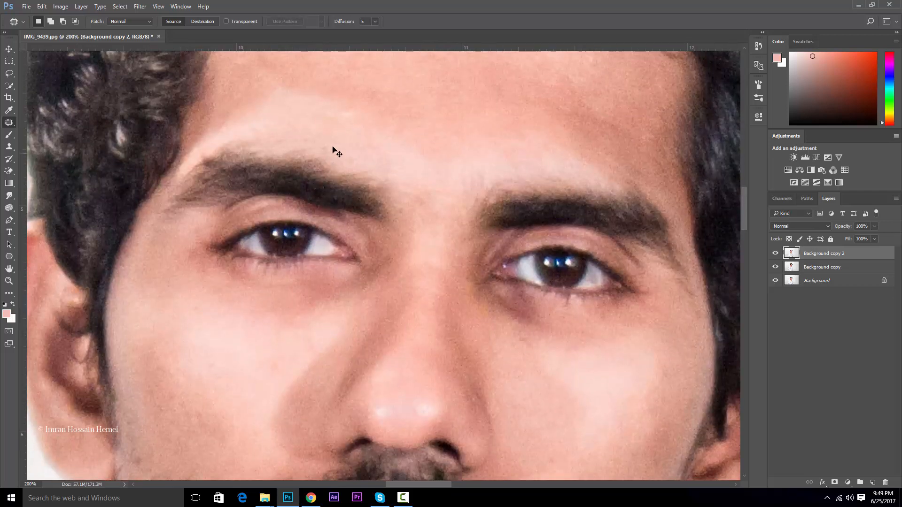
{"action": "left_click_drag", "start_coordinate": [341, 129], "coordinate": [293, 238]}
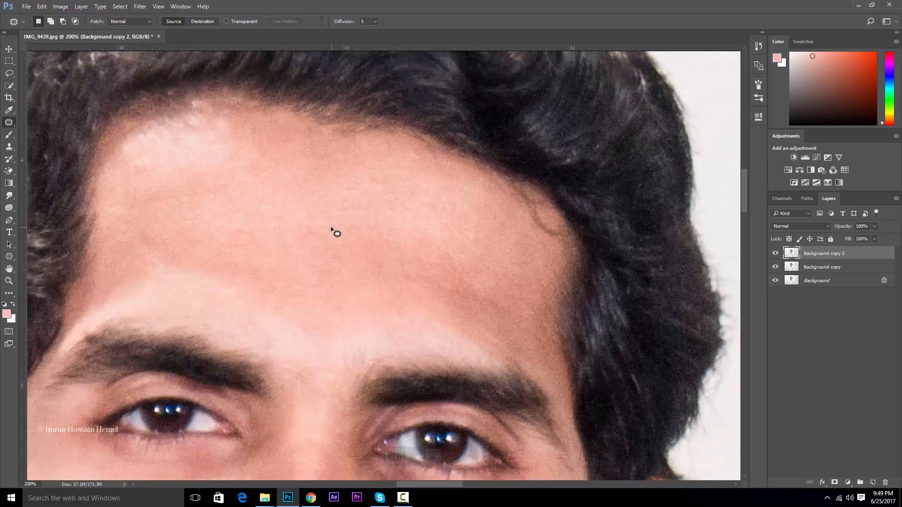
{"action": "key", "text": "ctrl+minus"}
{"action": "left_click_drag", "start_coordinate": [359, 312], "coordinate": [363, 228]}
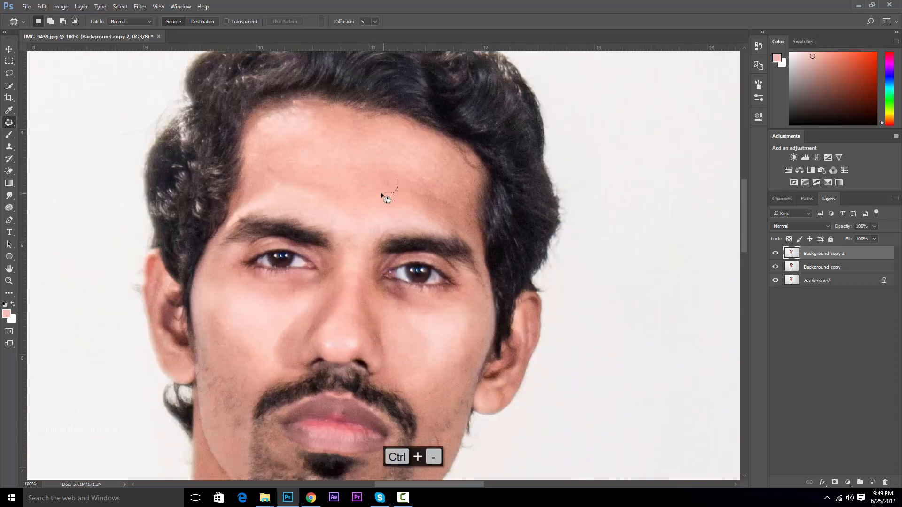
{"action": "left_click_drag", "start_coordinate": [381, 194], "coordinate": [398, 185]}
- Patch out the dark mole on the left-hand side of the neck beside the beard with clean neck skin
{"action": "left_click_drag", "start_coordinate": [417, 292], "coordinate": [419, 195]}
{"action": "left_click_drag", "start_coordinate": [401, 242], "coordinate": [376, 170]}
{"action": "left_click_drag", "start_coordinate": [306, 316], "coordinate": [374, 195]}
{"action": "key", "text": "ctrl+plus"}
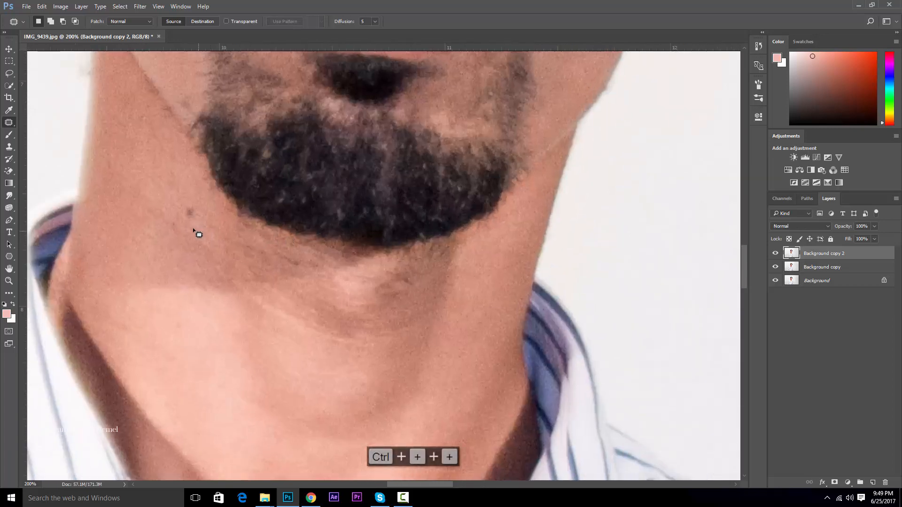
{"action": "left_click_drag", "start_coordinate": [192, 206], "coordinate": [206, 225]}
{"action": "left_click", "coordinate": [214, 245]}
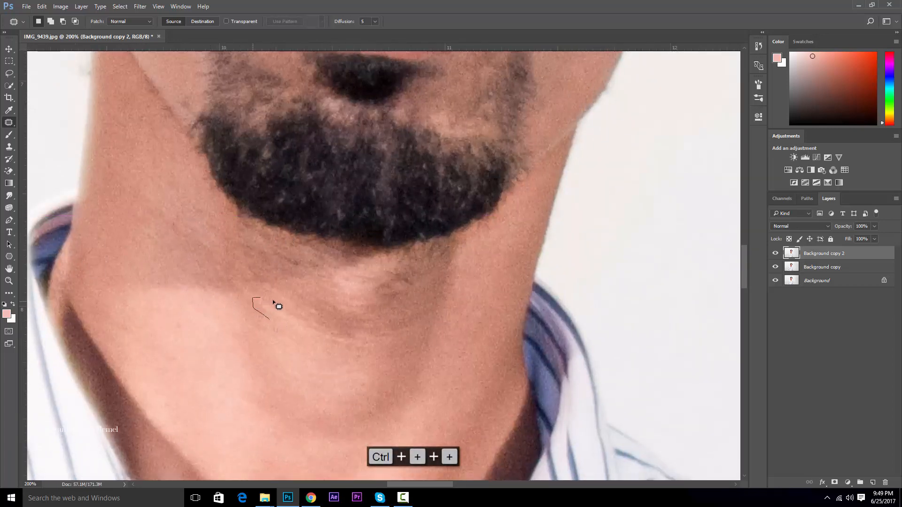
- Patch the small blemishes on the front of the neck below the beard
{"action": "left_click_drag", "start_coordinate": [296, 340], "coordinate": [277, 325]}
{"action": "left_click_drag", "start_coordinate": [292, 330], "coordinate": [293, 361]}
{"action": "left_click", "coordinate": [376, 331]}
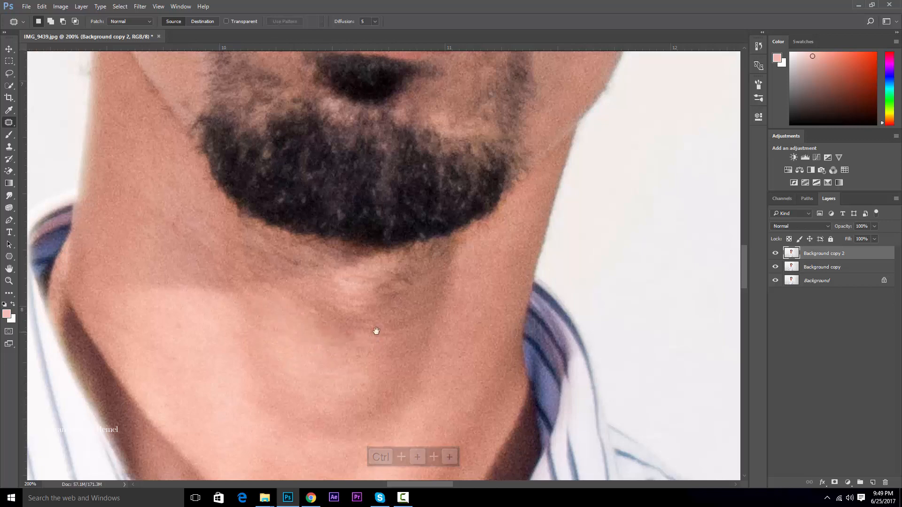
{"action": "mouse_move", "coordinate": [393, 379]}
{"action": "left_mouse_down"}
{"action": "mouse_move", "coordinate": [347, 206]}
{"action": "mouse_move", "coordinate": [319, 334]}
{"action": "left_mouse_up"}
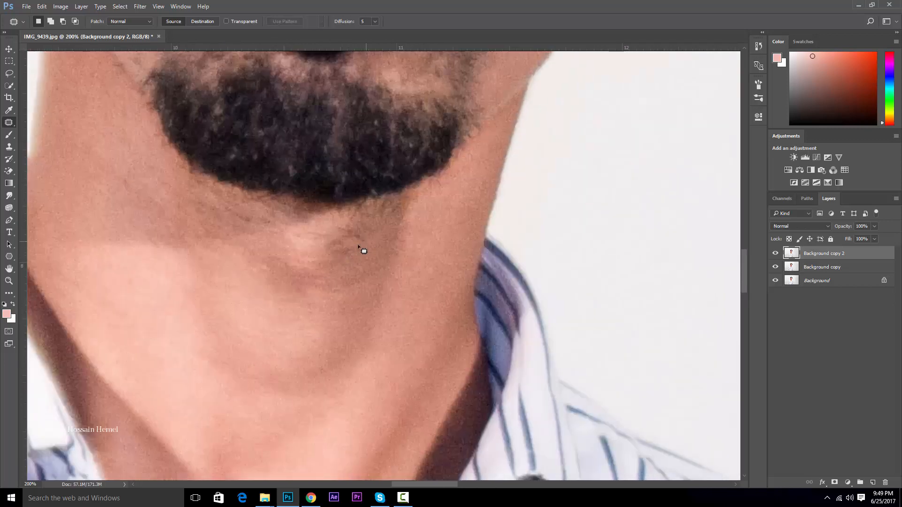
{"action": "left_click_drag", "start_coordinate": [366, 242], "coordinate": [357, 239]}
- Patch the small blemish on the right-hand cheek between the nose and the ear, then deselect
{"action": "left_click_drag", "start_coordinate": [431, 66], "coordinate": [393, 211]}
{"action": "mouse_move", "coordinate": [474, 70]}
{"action": "left_mouse_down"}
{"action": "mouse_move", "coordinate": [433, 230]}
{"action": "mouse_move", "coordinate": [425, 348]}
{"action": "left_mouse_up"}
{"action": "left_click_drag", "start_coordinate": [421, 298], "coordinate": [488, 284]}
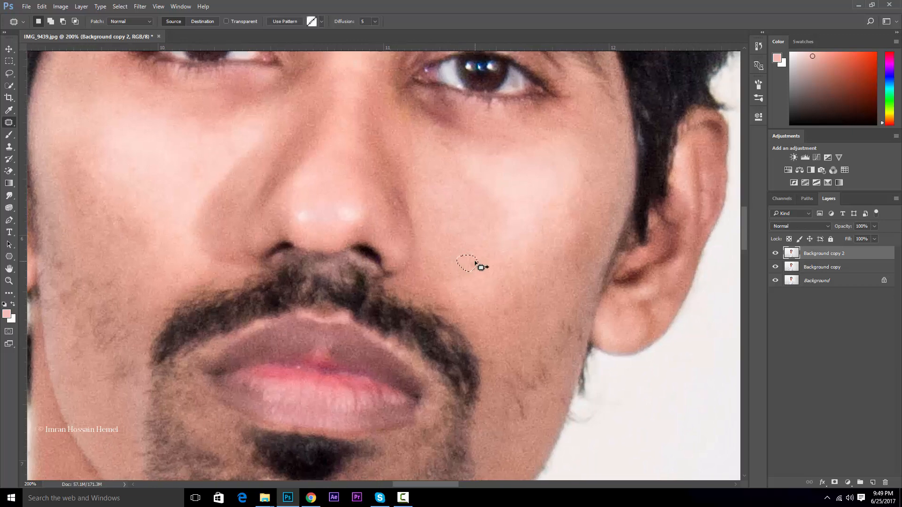
{"action": "mouse_move", "coordinate": [452, 160]}
{"action": "left_mouse_down"}
{"action": "mouse_move", "coordinate": [442, 147]}
{"action": "mouse_move", "coordinate": [419, 255]}
{"action": "left_mouse_up"}
{"action": "left_click", "coordinate": [446, 174]}
- Compare the whole face with and without the Background copy 2 retouching, leaving the layer visible
{"action": "left_click_drag", "start_coordinate": [232, 280], "coordinate": [343, 225]}
{"action": "left_click_drag", "start_coordinate": [389, 190], "coordinate": [271, 262]}
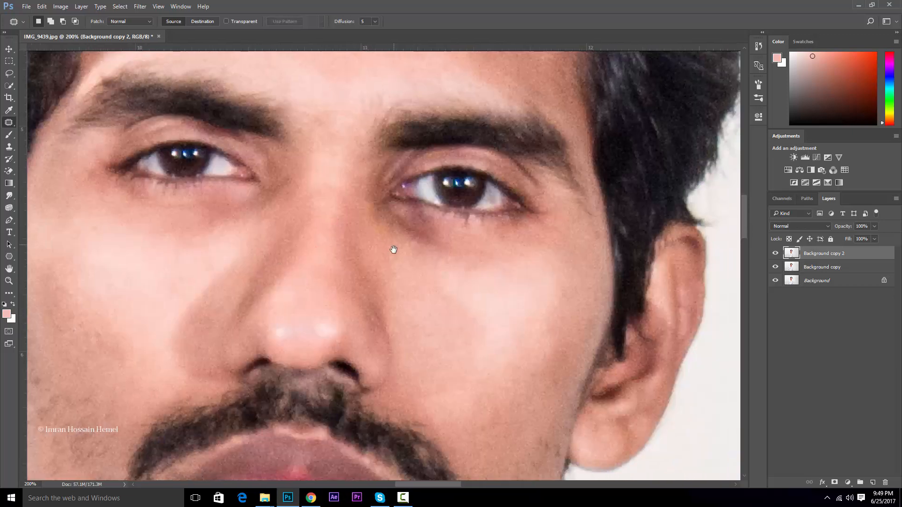
{"action": "key", "text": "ctrl+minus"}
{"action": "key", "text": "ctrl+minus"}
{"action": "key", "text": "ctrl+minus"}
{"action": "key", "text": "ctrl+plus"}
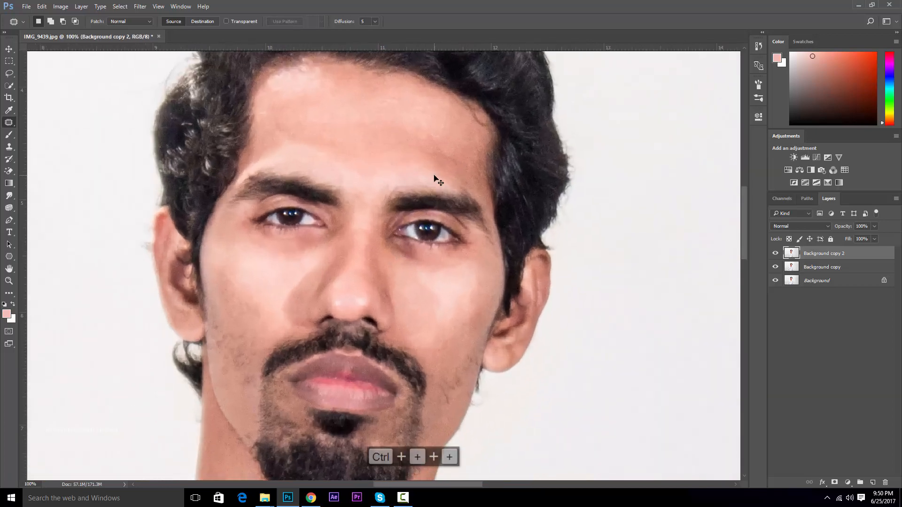
{"action": "left_click", "coordinate": [775, 254]}
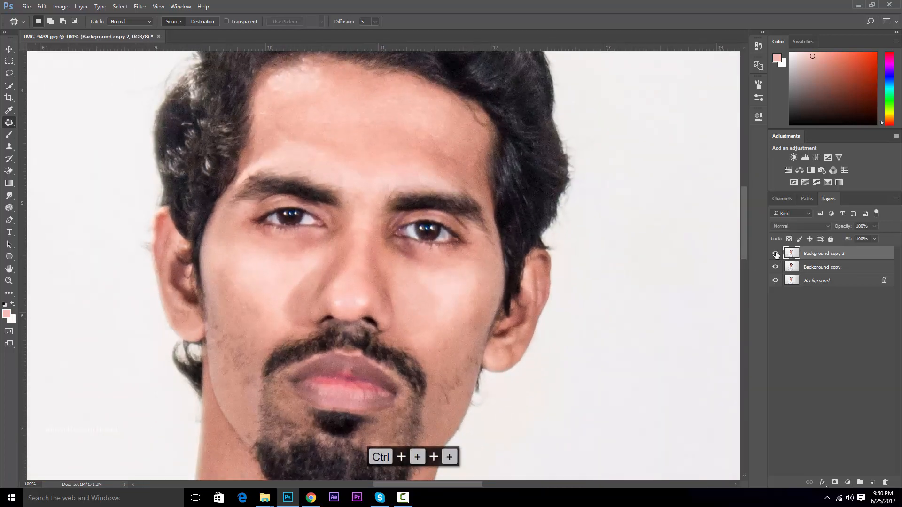
{"action": "left_click", "coordinate": [775, 253]}
{"action": "left_click", "coordinate": [775, 253]}
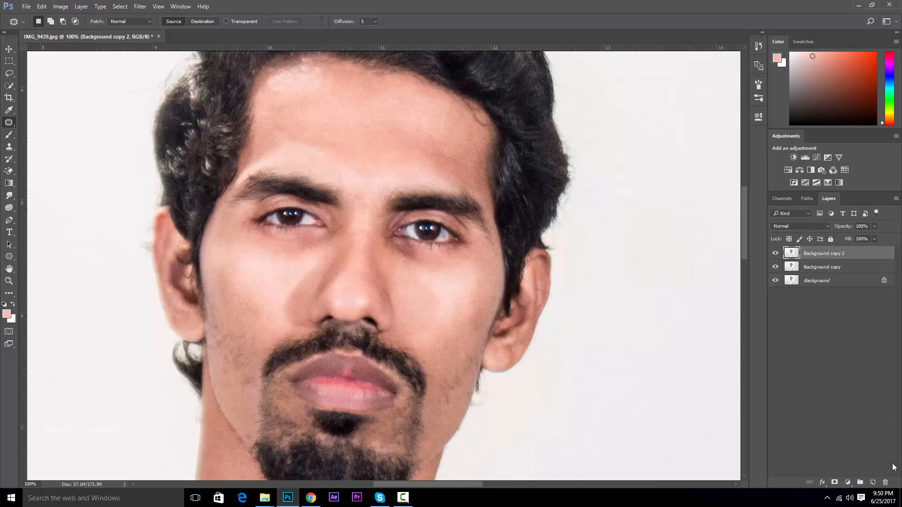
- Duplicate the Background copy 2 layer and set the Brush tool's size to 60 px
{"action": "key", "text": "ctrl+j"}
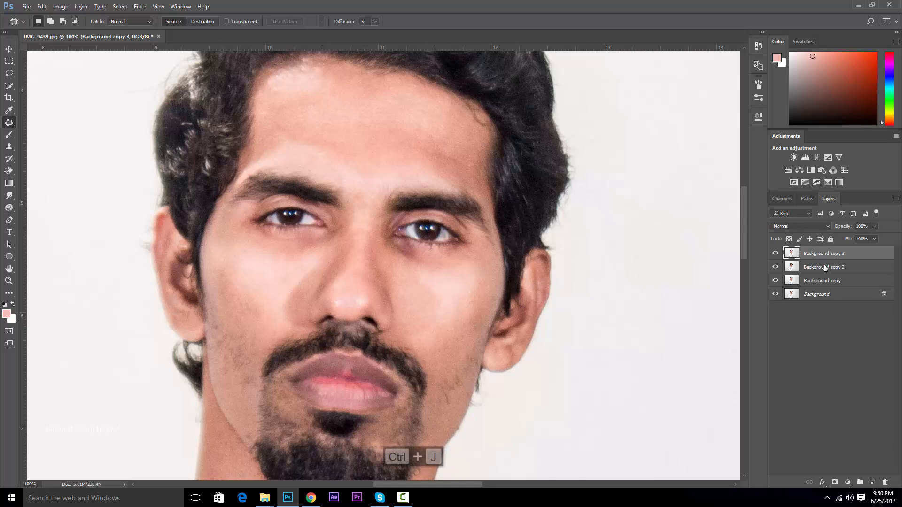
{"action": "key", "text": "ctrl+plus"}
{"action": "key", "text": "ctrl+minus"}
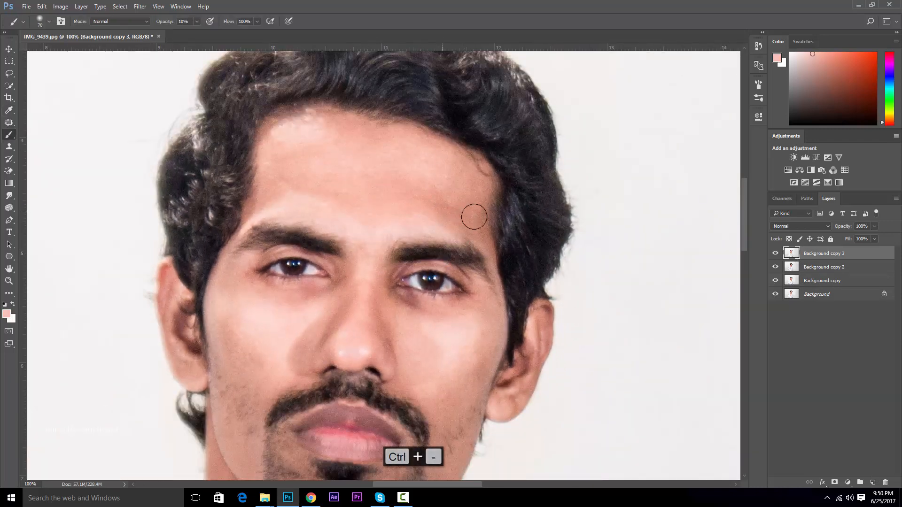
{"action": "key", "text": "bracketright"}
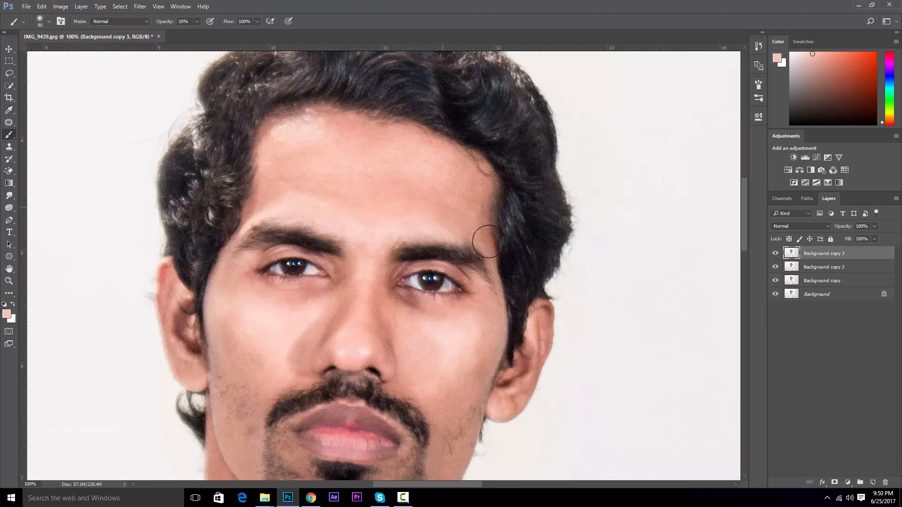
{"action": "key", "text": "bracketleft"}
- Even out the forehead by painting skin tones sampled from its left-hand, middle and right-hand areas at 10% opacity
{"action": "left_click", "coordinate": [319, 181], "text": "alt"}
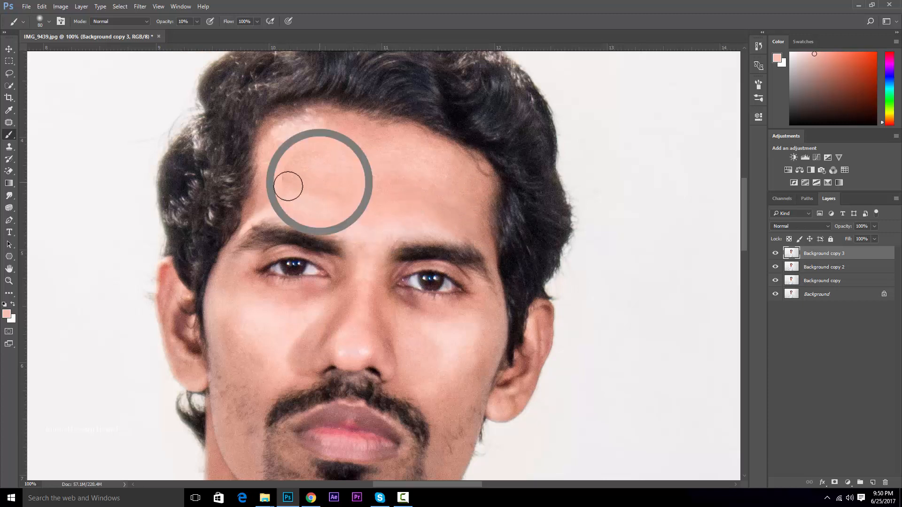
{"action": "left_click", "coordinate": [365, 159], "text": "alt"}
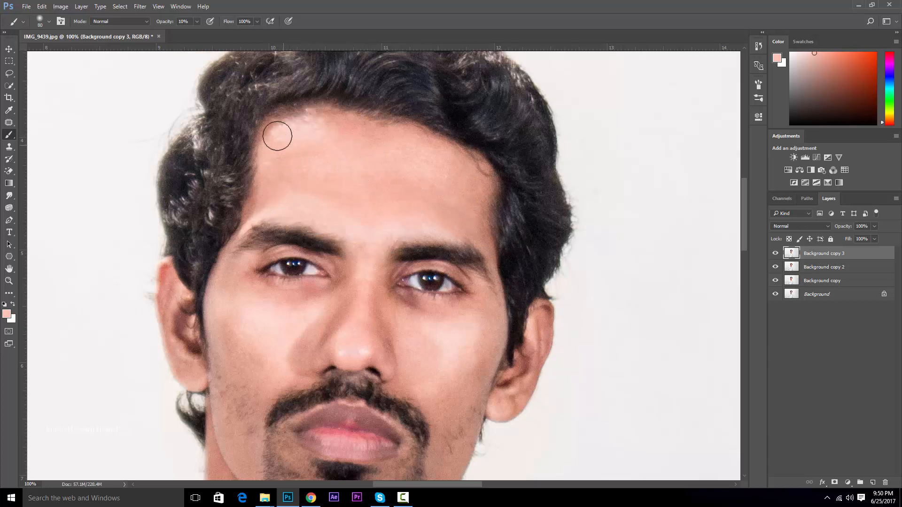
{"action": "left_click", "coordinate": [430, 192], "text": "alt"}
- Smooth the left-hand cheek and the nose with skin tones sampled from each, reducing the brush to 45 px
{"action": "left_click_drag", "start_coordinate": [385, 244], "coordinate": [390, 197]}
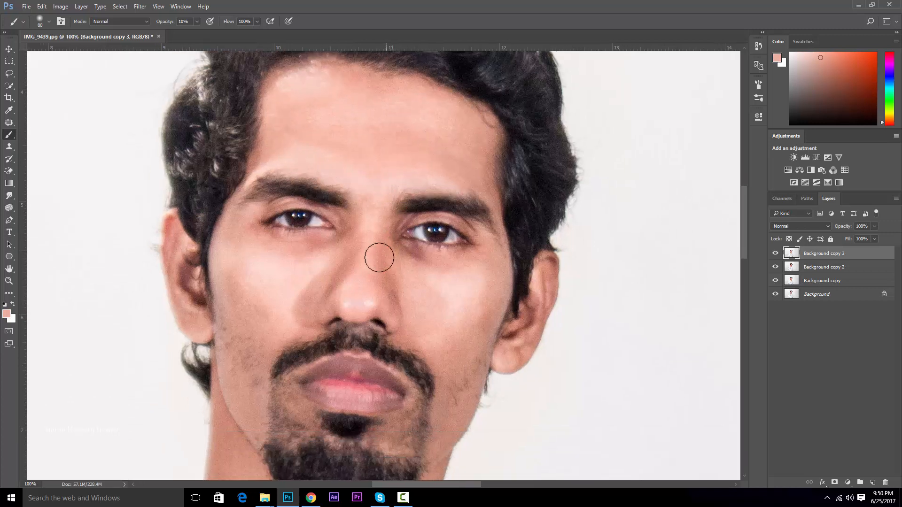
{"action": "left_click", "coordinate": [296, 269], "text": "alt"}
{"action": "left_click", "coordinate": [370, 248], "text": "alt"}
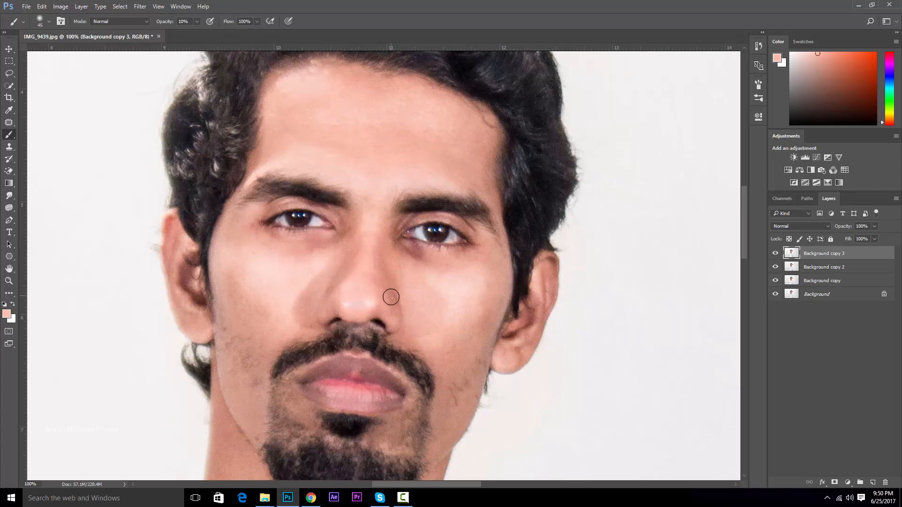
- Lighten the dark skin under the right-hand eye and around its inner corner with nearby sampled tones and a 30 px brush
{"action": "key", "text": "ctrl+plus"}
{"action": "key", "text": "ctrl+plus"}
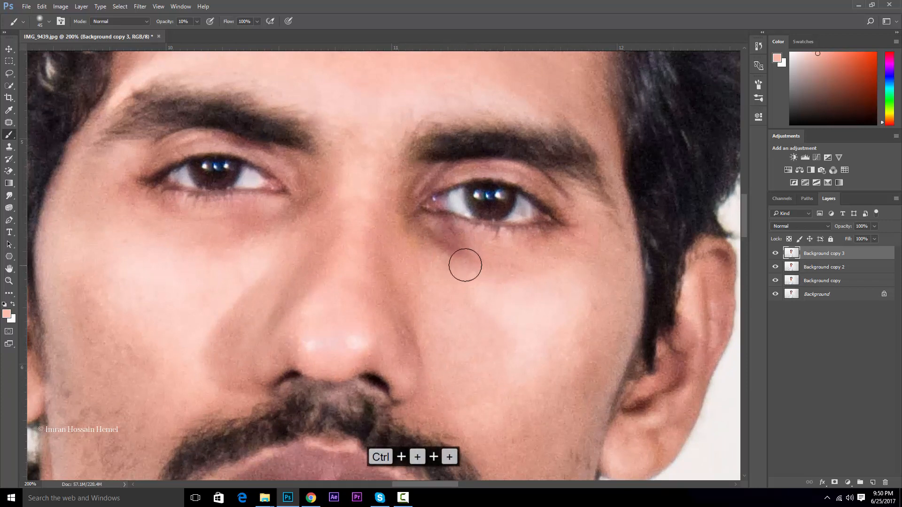
{"action": "left_click", "coordinate": [455, 264], "text": "alt"}
{"action": "key", "text": "bracketleft"}
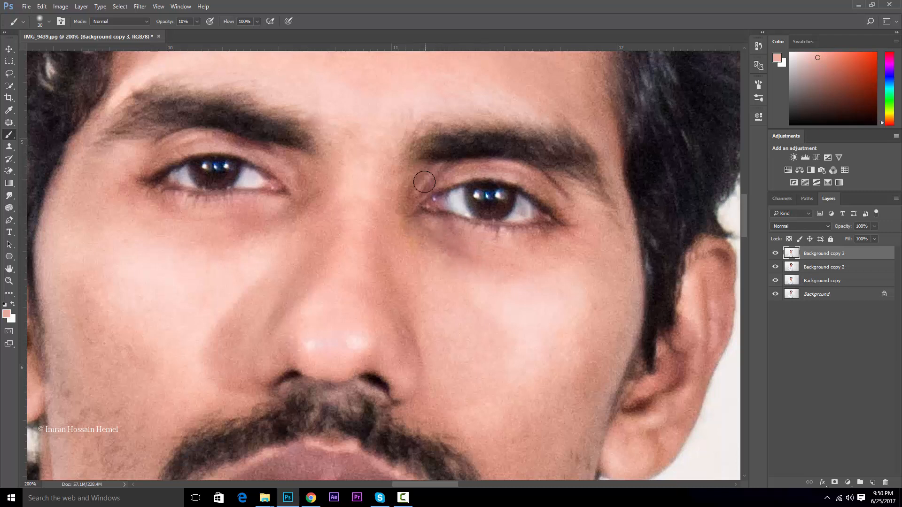
{"action": "left_click", "coordinate": [393, 184], "text": "alt"}
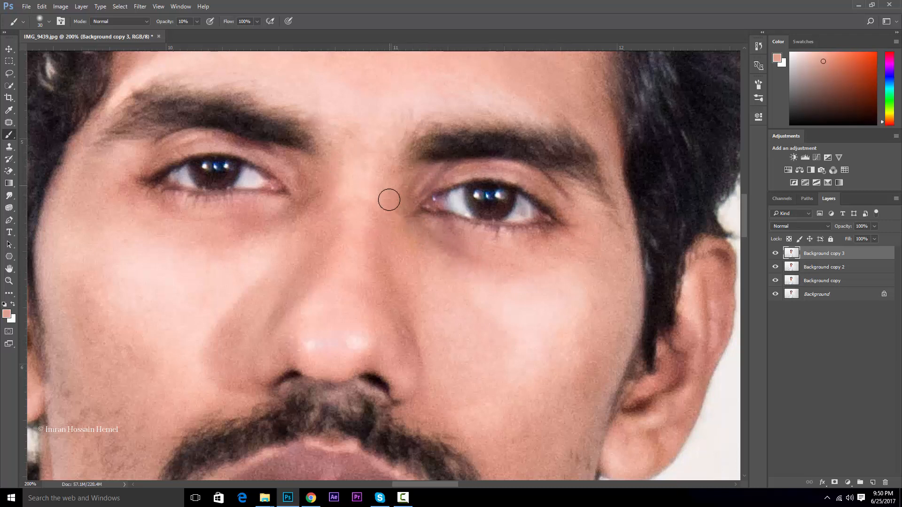
{"action": "left_click", "coordinate": [338, 184], "text": "alt"}
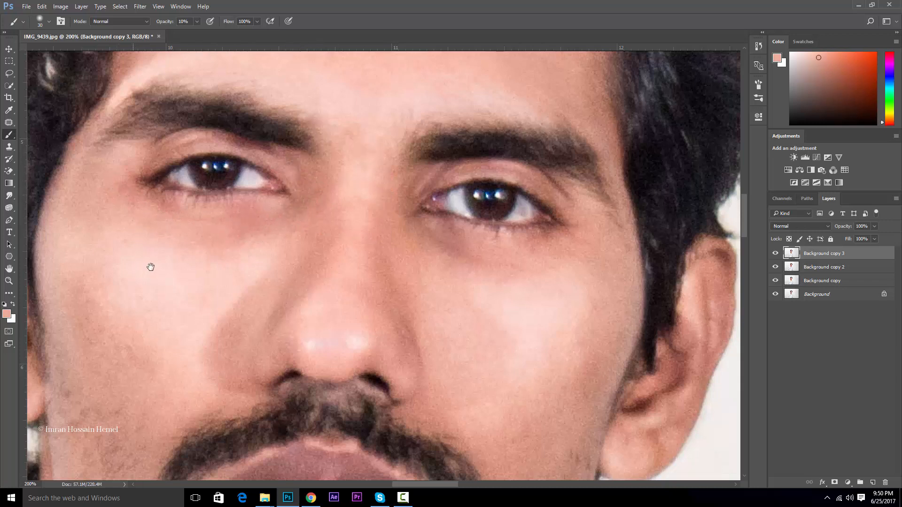
- Soften the left-hand cheek with sampled skin tone, enlarging the brush to 45 px
{"action": "left_click_drag", "start_coordinate": [150, 267], "coordinate": [278, 191]}
{"action": "key", "text": "bracketright"}
{"action": "key", "text": "bracketright"}
{"action": "key", "text": "bracketright"}
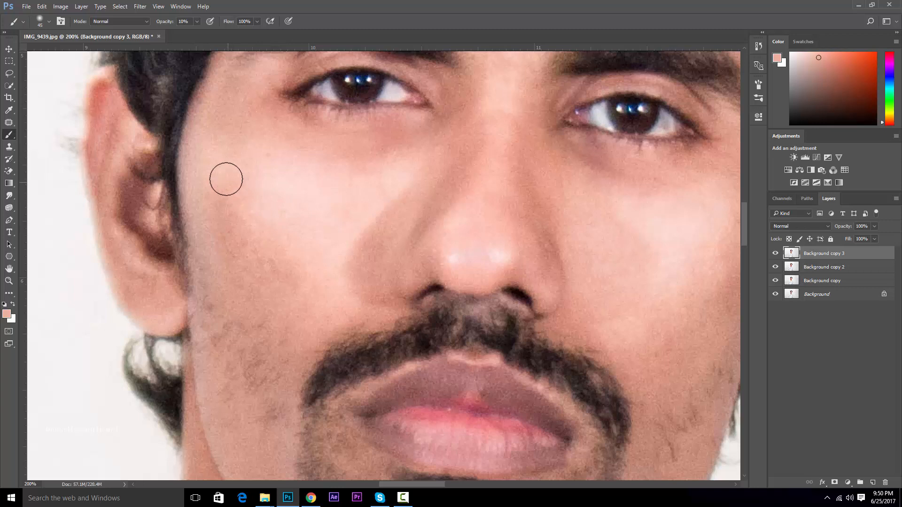
{"action": "key", "text": "ctrl+minus"}
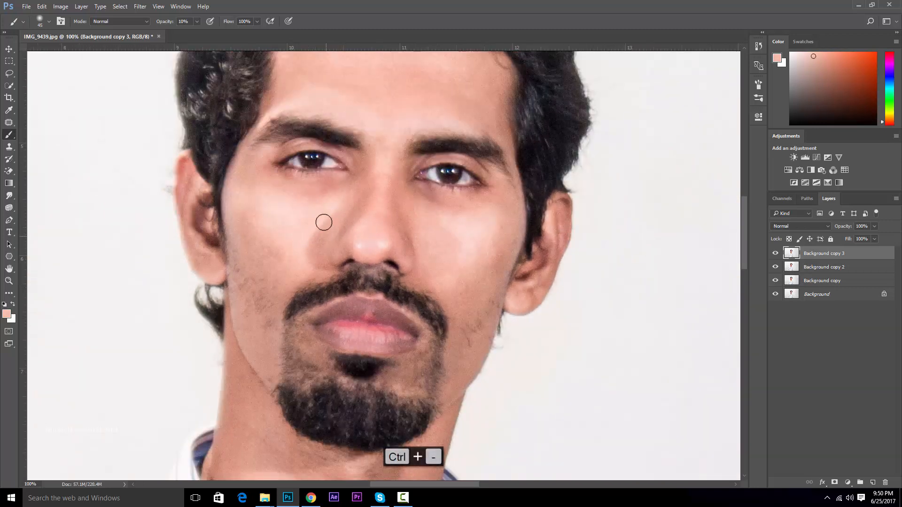
- Review the retouched skin across the whole portrait and closer up on the face
{"action": "key", "text": "ctrl+minus"}
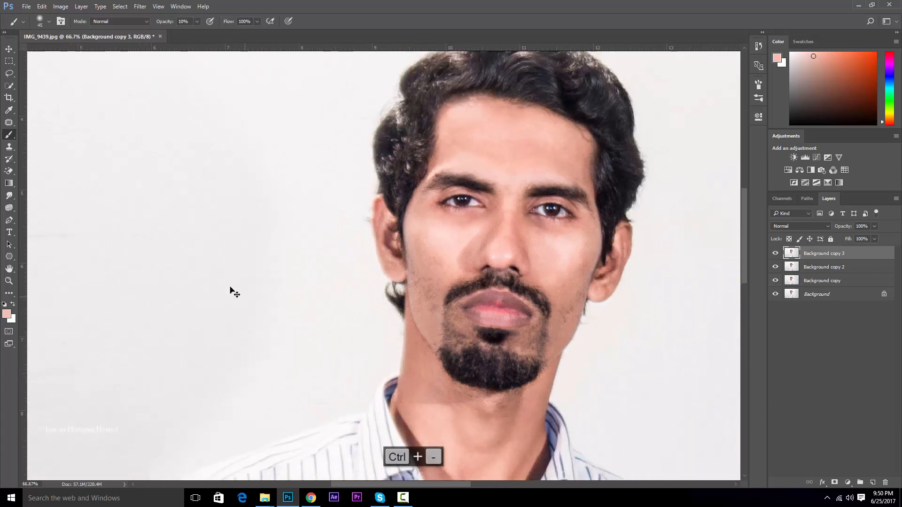
{"action": "key", "text": "ctrl+minus"}
{"action": "key", "text": "ctrl+minus"}
{"action": "key", "text": "ctrl+minus"}
{"action": "key", "text": "ctrl+plus"}
{"action": "key", "text": "ctrl+plus"}
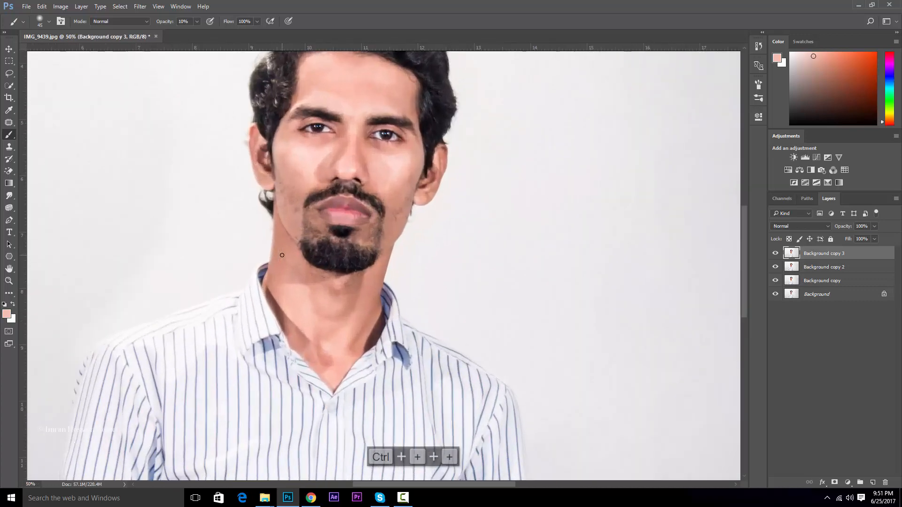
{"action": "key", "text": "ctrl+plus"}
{"action": "key", "text": "ctrl+plus"}
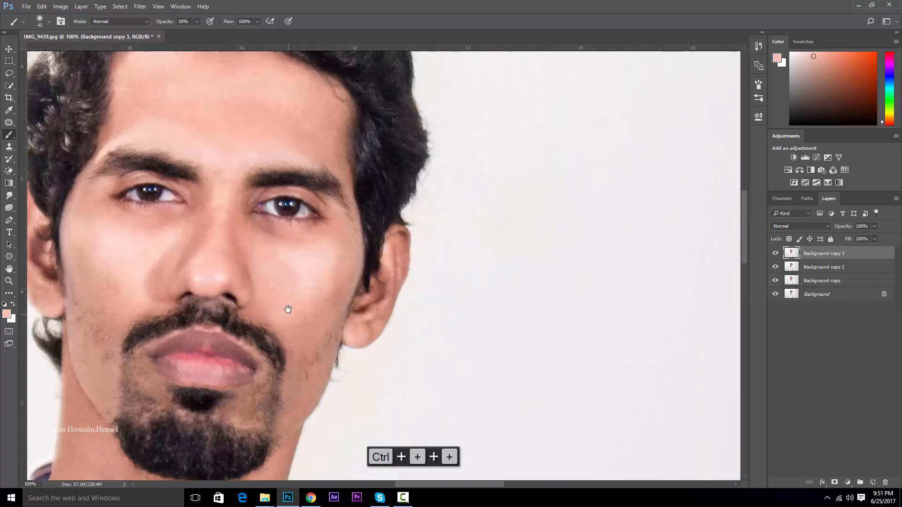
{"action": "key", "text": "ctrl+plus"}
- Smooth the right-hand cheek with skin tones sampled from it at 10% opacity, undoing the last stroke
{"action": "left_click", "coordinate": [217, 262]}
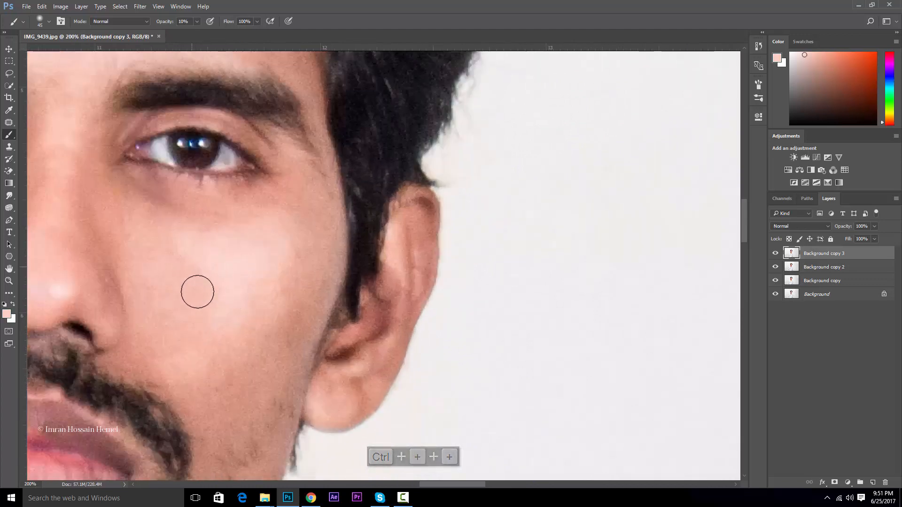
{"action": "left_click", "coordinate": [205, 262], "text": "alt"}
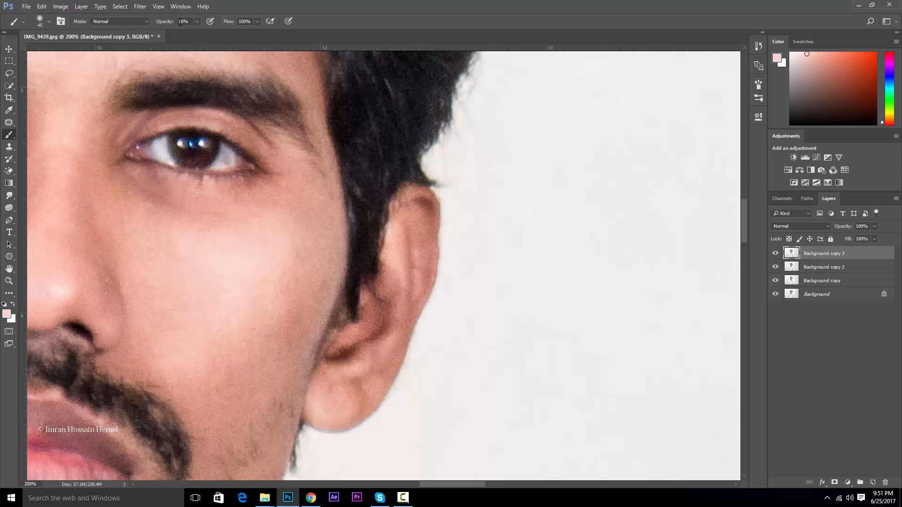
{"action": "left_click", "coordinate": [194, 241], "text": "alt"}
{"action": "left_click_drag", "start_coordinate": [156, 337], "coordinate": [307, 321]}
{"action": "key", "text": "ctrl+alt+z"}
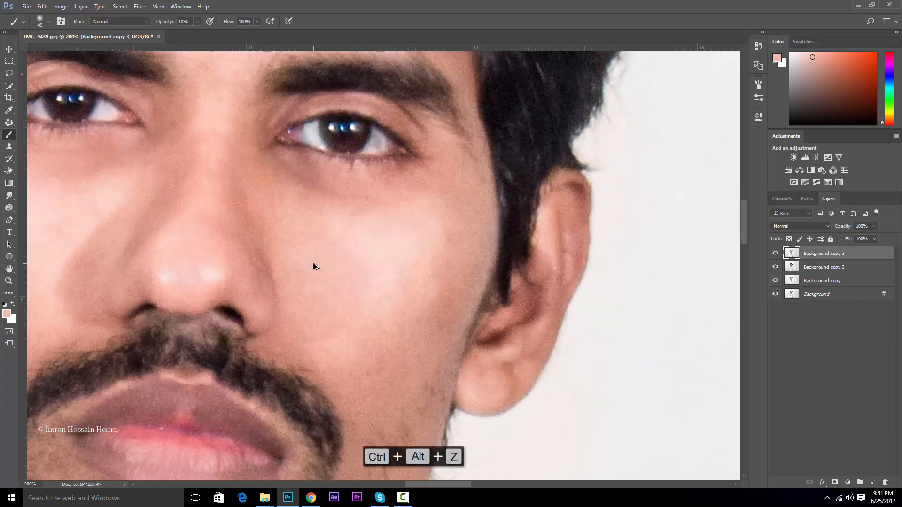
- Even out the front of the neck below the beard with a sampled skin tone and a 45 px brush
{"action": "left_click_drag", "start_coordinate": [348, 270], "coordinate": [423, 150]}
{"action": "left_click_drag", "start_coordinate": [282, 317], "coordinate": [488, 210]}
{"action": "left_click_drag", "start_coordinate": [297, 260], "coordinate": [225, 110]}
{"action": "left_click_drag", "start_coordinate": [291, 233], "coordinate": [329, 177]}
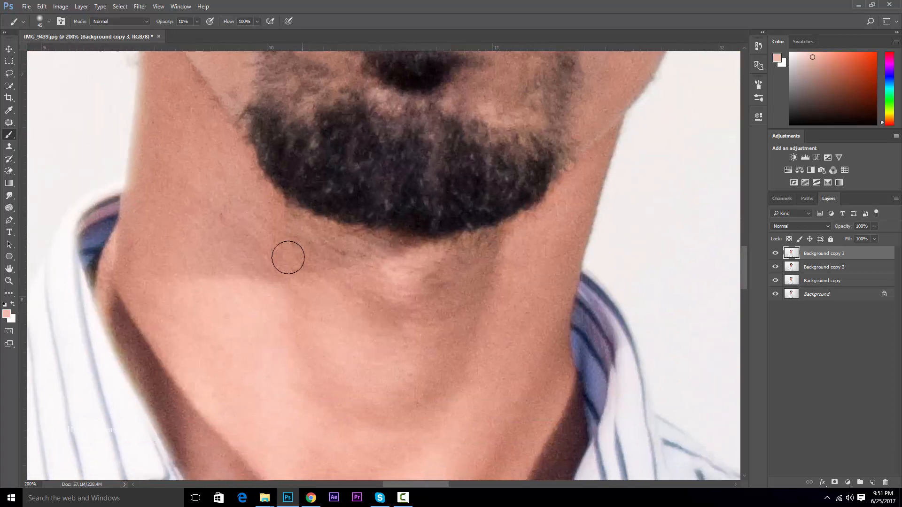
{"action": "left_click_drag", "start_coordinate": [262, 322], "coordinate": [289, 205]}
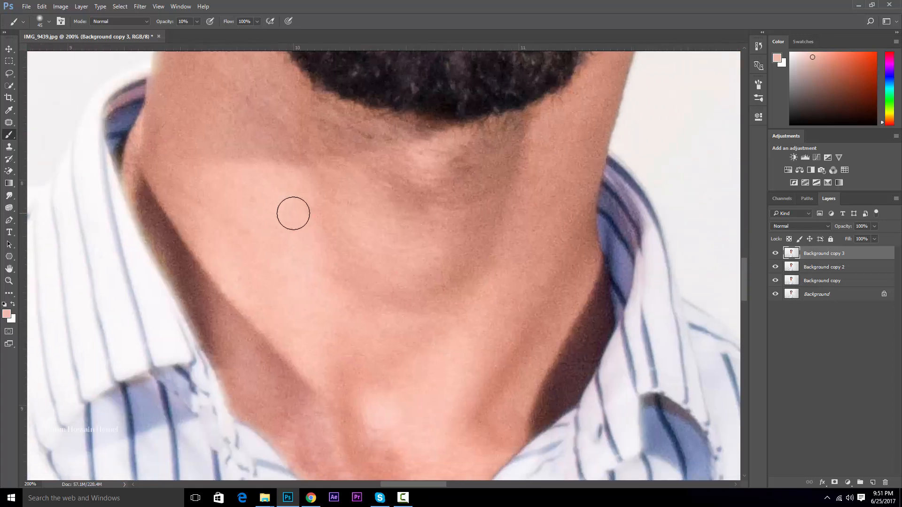
{"action": "key", "text": "bracketright"}
{"action": "key", "text": "bracketright"}
{"action": "key", "text": "bracketright"}
{"action": "key", "text": "bracketleft"}
{"action": "key", "text": "bracketleft"}
{"action": "key", "text": "bracketleft"}
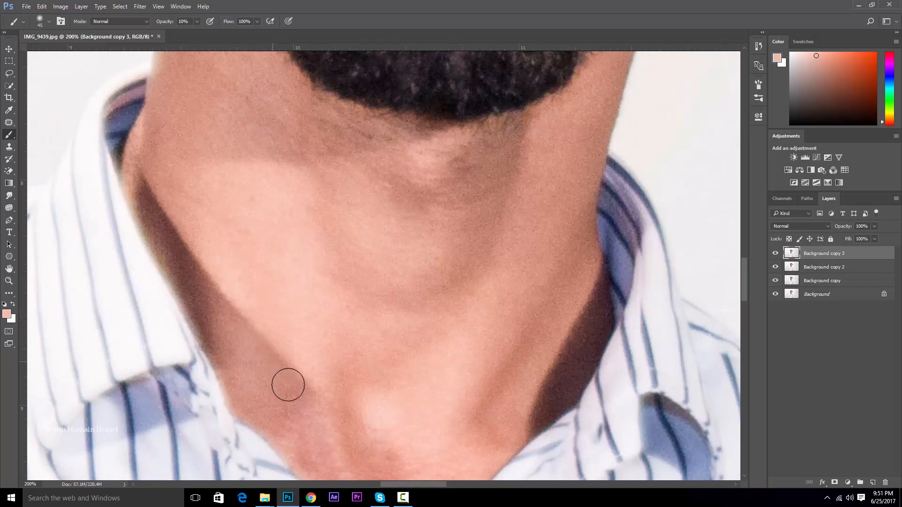
- Lighten the shadow on the neck along the left-hand collar with a 40 px brush
{"action": "key", "text": "bracketleft"}
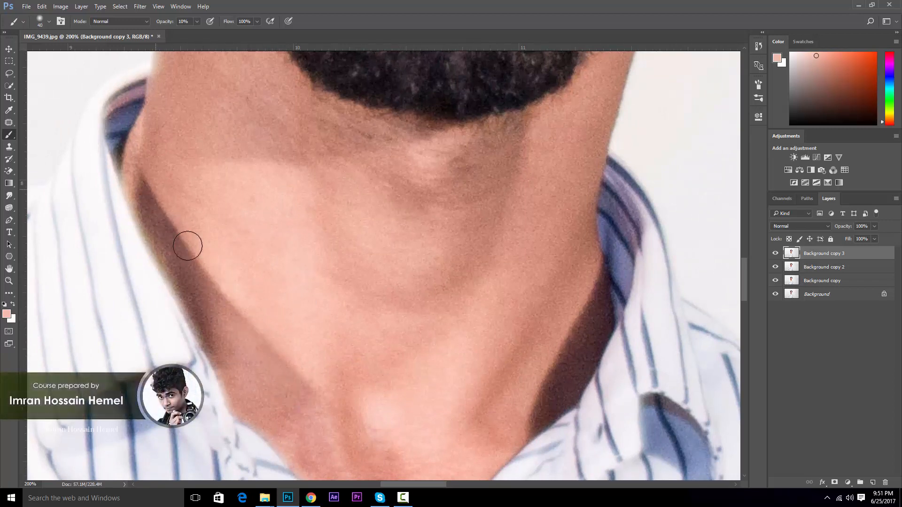
{"action": "mouse_move", "coordinate": [188, 246]}
{"action": "left_mouse_down"}
{"action": "mouse_move", "coordinate": [182, 283]}
{"action": "mouse_move", "coordinate": [162, 228]}
{"action": "mouse_move", "coordinate": [211, 339]}
{"action": "mouse_move", "coordinate": [166, 219]}
{"action": "left_mouse_up"}
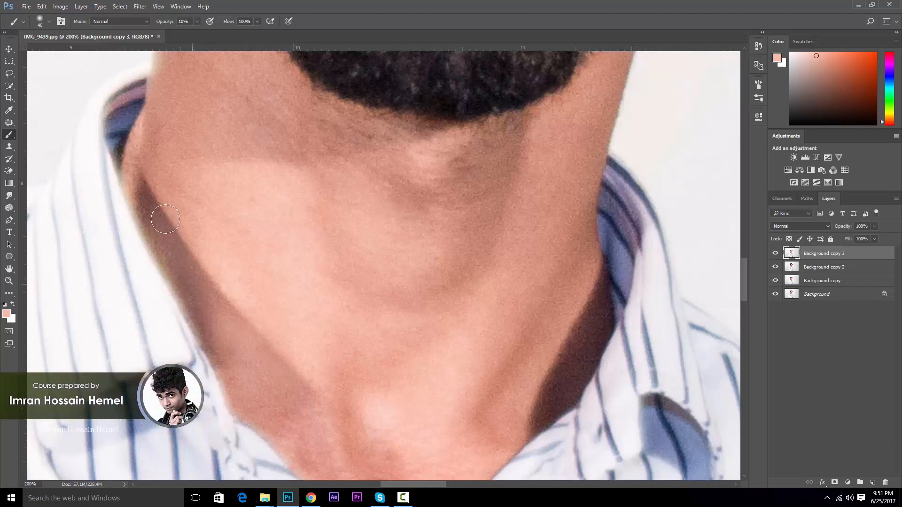
{"action": "key", "text": "bracketright"}
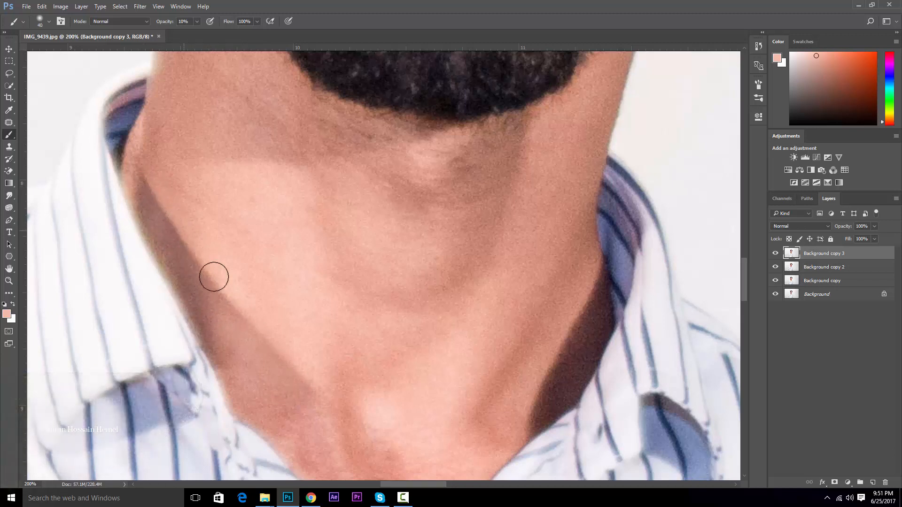
- Soften the shadow on the neck beside the right-hand collar, using the brush at 40 px and 50 px
{"action": "left_click_drag", "start_coordinate": [372, 422], "coordinate": [238, 308]}
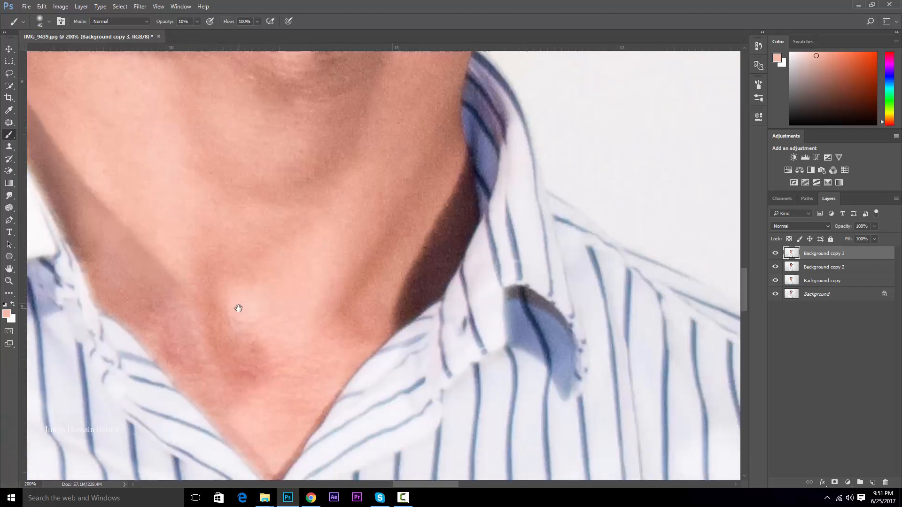
{"action": "key", "text": "bracketright"}
{"action": "key", "text": "bracketright"}
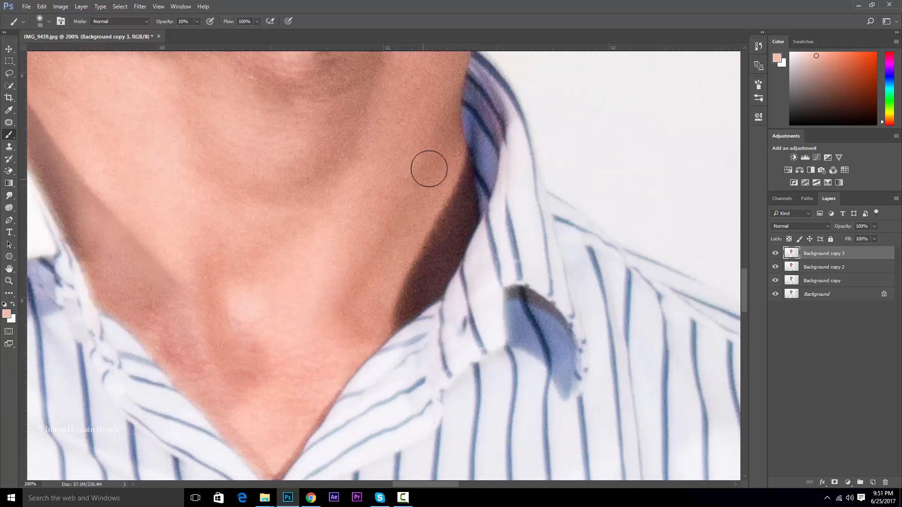
{"action": "key", "text": "bracketleft"}
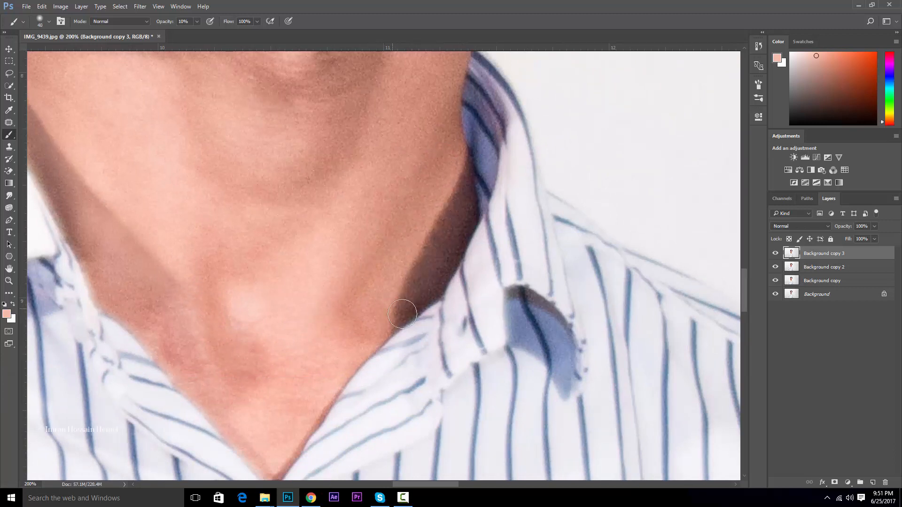
{"action": "mouse_move", "coordinate": [445, 203]}
{"action": "left_mouse_down"}
{"action": "mouse_move", "coordinate": [395, 301]}
{"action": "mouse_move", "coordinate": [357, 323]}
{"action": "left_mouse_up"}
{"action": "key", "text": "bracketright"}
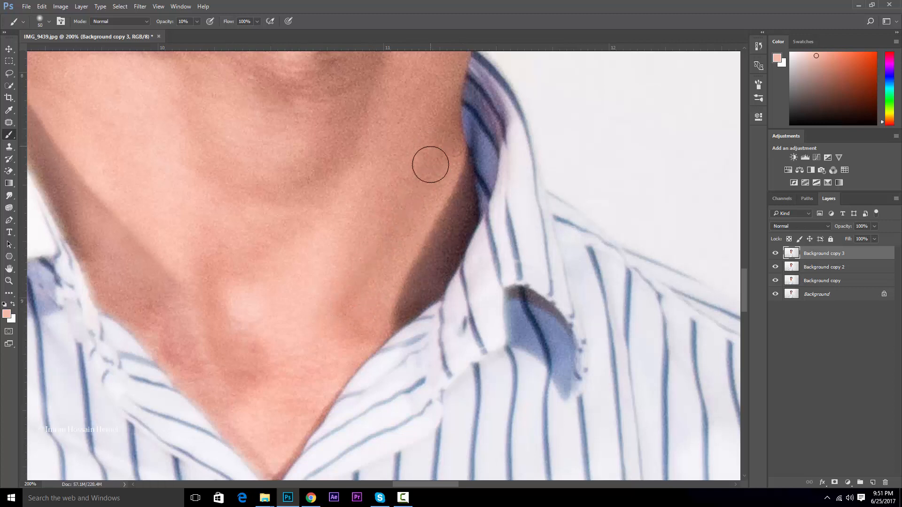
- Smooth the throat and the skin under the beard with the brush enlarged to 60 px
{"action": "left_click_drag", "start_coordinate": [380, 206], "coordinate": [363, 323]}
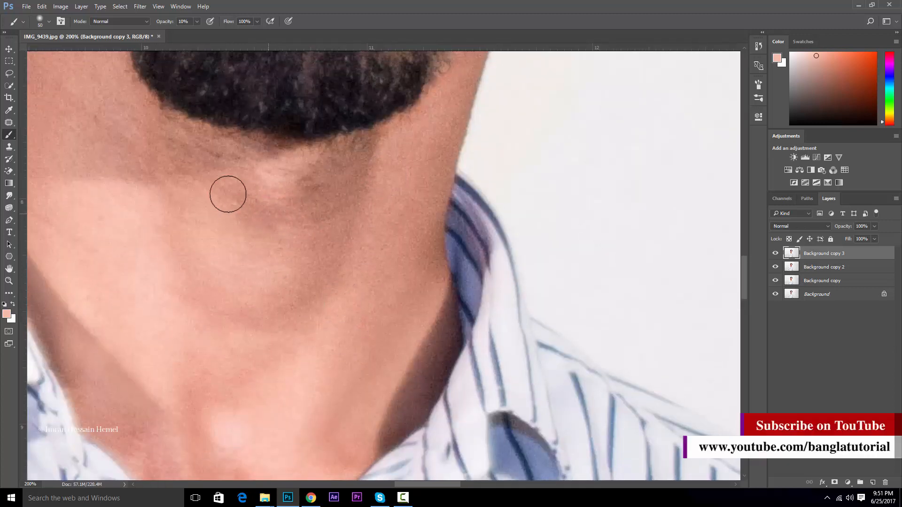
{"action": "key", "text": "bracketright"}
{"action": "mouse_move", "coordinate": [290, 361]}
{"action": "left_mouse_down"}
{"action": "mouse_move", "coordinate": [356, 219]}
{"action": "mouse_move", "coordinate": [387, 312]}
{"action": "left_mouse_up"}
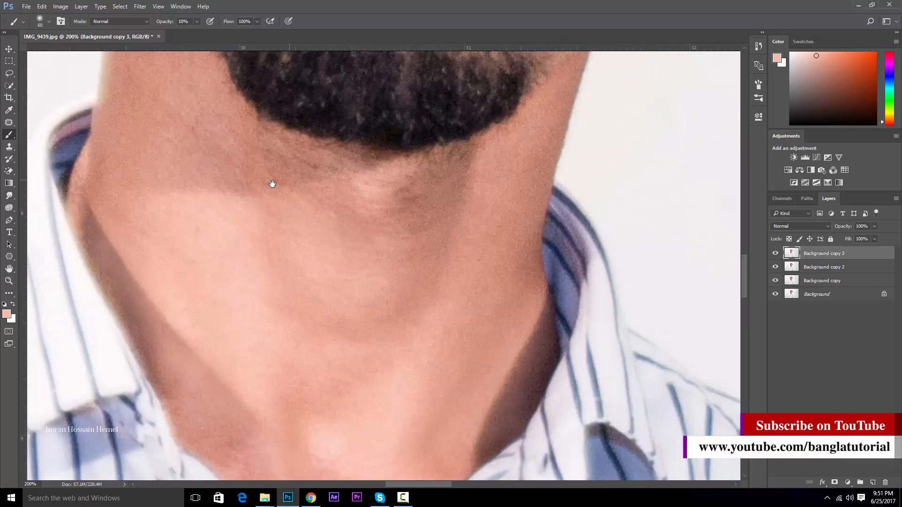
{"action": "left_click_drag", "start_coordinate": [272, 185], "coordinate": [299, 291]}
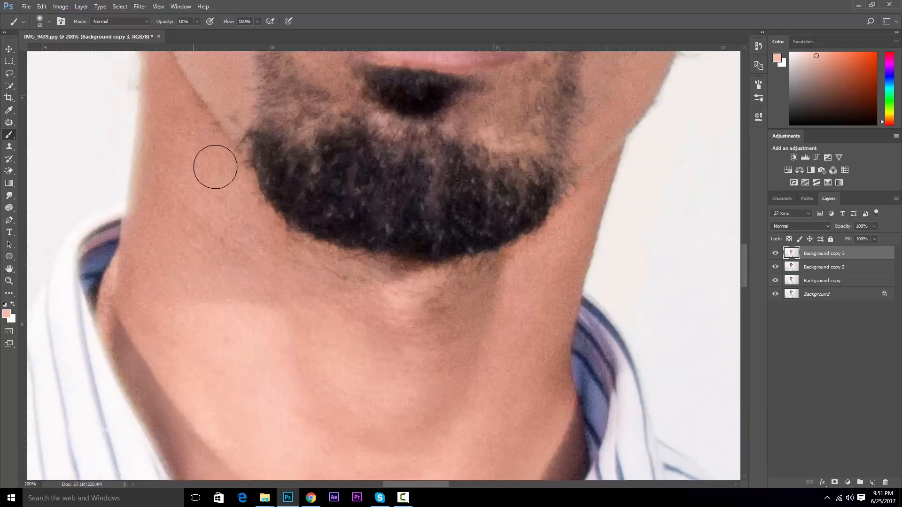
- Blend the left-hand cheek beside the nose with a lighter sampled skin tone and a 60 px brush
{"action": "left_click_drag", "start_coordinate": [415, 278], "coordinate": [363, 323]}
{"action": "key", "text": "ctrl+minus"}
{"action": "key", "text": "ctrl+minus"}
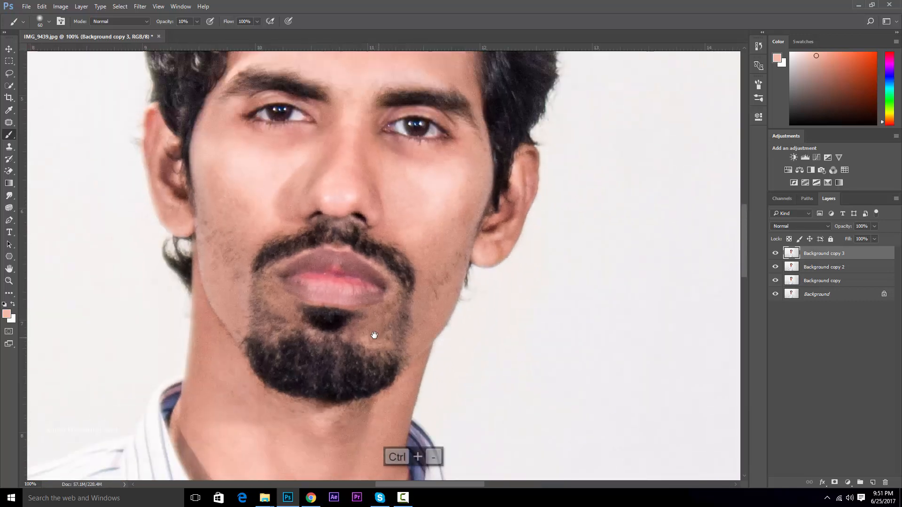
{"action": "key", "text": "ctrl+plus"}
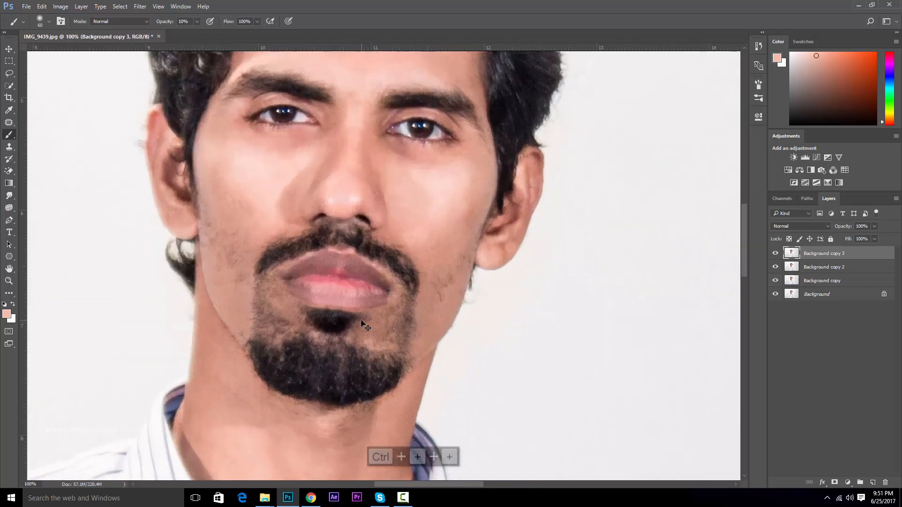
{"action": "key", "text": "ctrl+plus"}
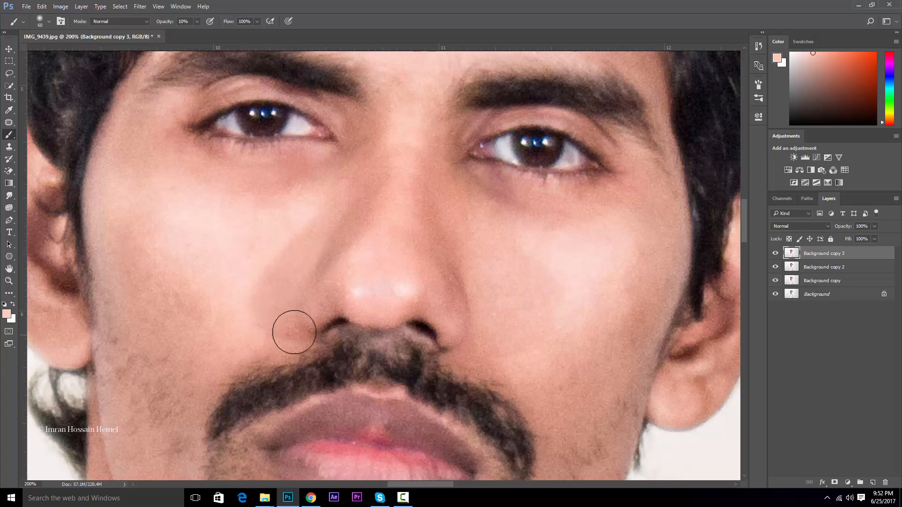
- Compare the neck and cheek retouching in the full portrait and at 100% magnification
{"action": "key", "text": "ctrl+minus"}
{"action": "key", "text": "ctrl+minus"}
{"action": "key", "text": "ctrl+minus"}
{"action": "key", "text": "ctrl+minus"}
{"action": "key", "text": "ctrl+minus"}
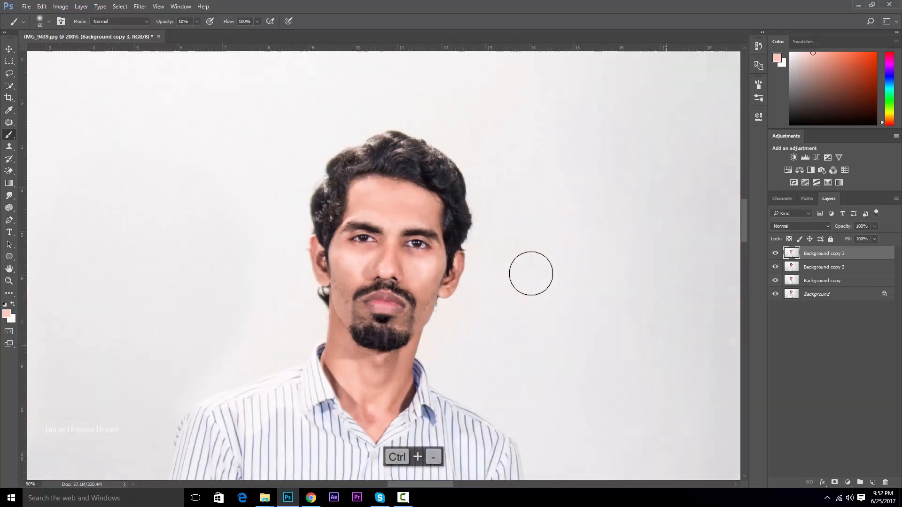
{"action": "key", "text": "ctrl+plus"}
{"action": "key", "text": "ctrl+plus"}
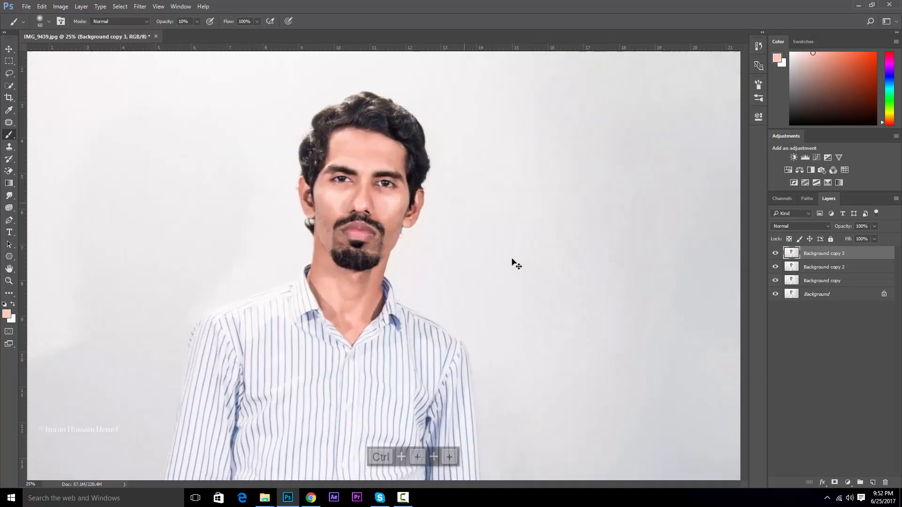
{"action": "key", "text": "ctrl+plus"}
{"action": "key", "text": "ctrl+plus"}
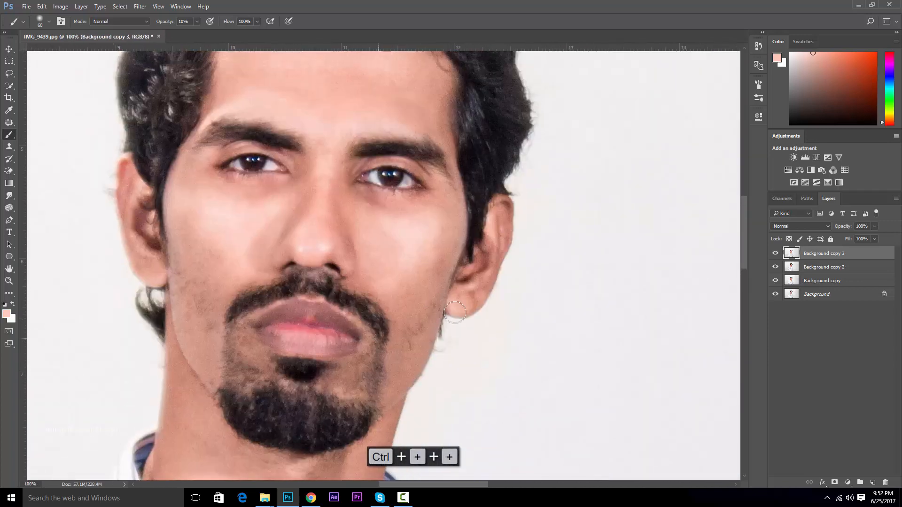
- Duplicate the Background copy 3 layer and reset the foreground and background colors to black and white
{"action": "left_click_drag", "start_coordinate": [808, 285], "coordinate": [873, 483]}
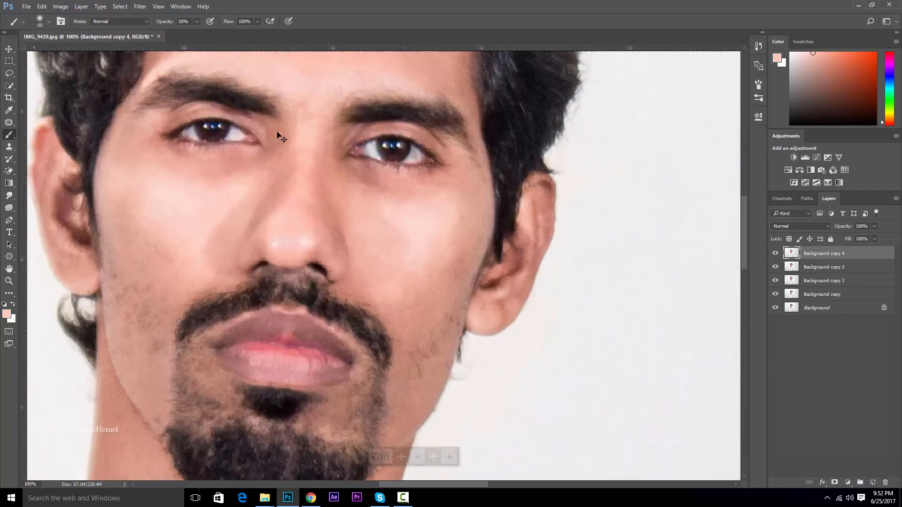
{"action": "key", "text": "ctrl+plus"}
{"action": "key", "text": "d"}
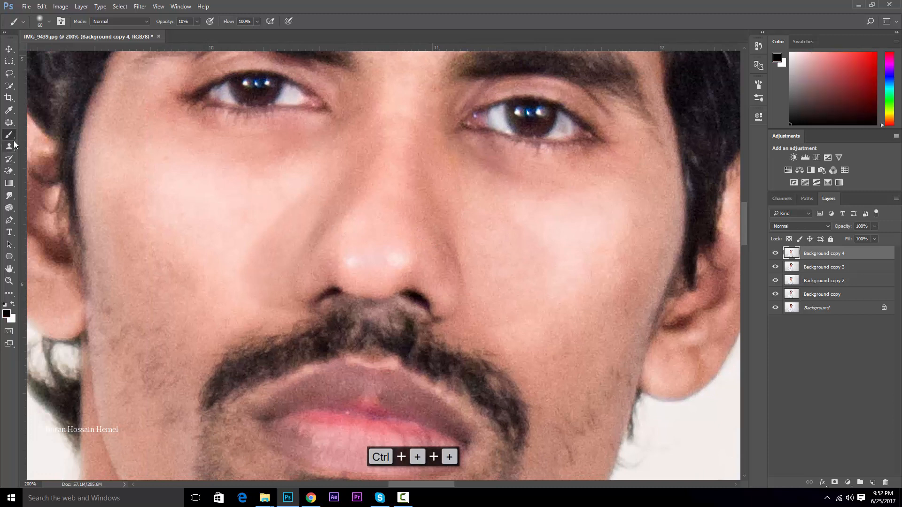
- Clone clean skin over the left-hand cheek beside the nose with the Clone Stamp at 40 px and 10% opacity
{"action": "left_click", "coordinate": [8, 147]}
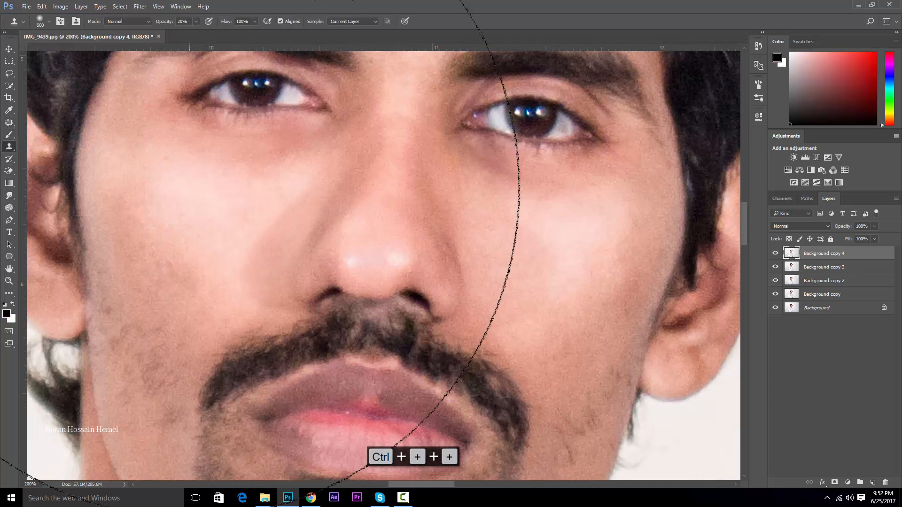
{"action": "key", "text": "bracketleft"}
{"action": "key", "text": "bracketleft"}
{"action": "key", "text": "bracketleft"}
{"action": "key", "text": "bracketleft"}
{"action": "key", "text": "bracketleft"}
{"action": "key", "text": "bracketleft"}
{"action": "key", "text": "bracketleft"}
{"action": "key", "text": "bracketleft"}
{"action": "key", "text": "bracketleft"}
{"action": "key", "text": "bracketleft"}
{"action": "key", "text": "bracketleft"}
{"action": "key", "text": "bracketleft"}
{"action": "key", "text": "bracketleft"}
{"action": "key", "text": "bracketleft"}
{"action": "key", "text": "bracketleft"}
{"action": "key", "text": "bracketleft"}
{"action": "key", "text": "bracketleft"}
{"action": "key", "text": "bracketleft"}
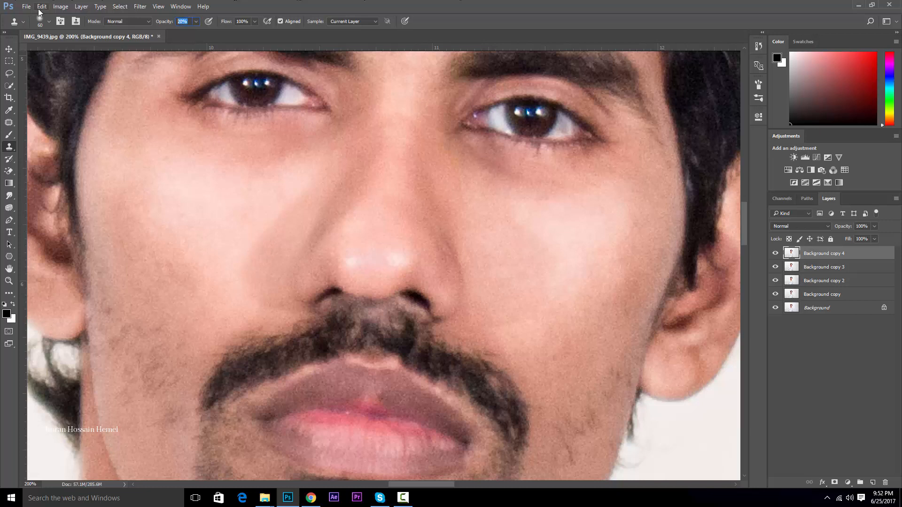
{"action": "type", "text": "10"}
{"action": "key", "text": "bracketleft"}
{"action": "key", "text": "bracketleft"}
{"action": "left_click_drag", "start_coordinate": [283, 217], "coordinate": [268, 218]}
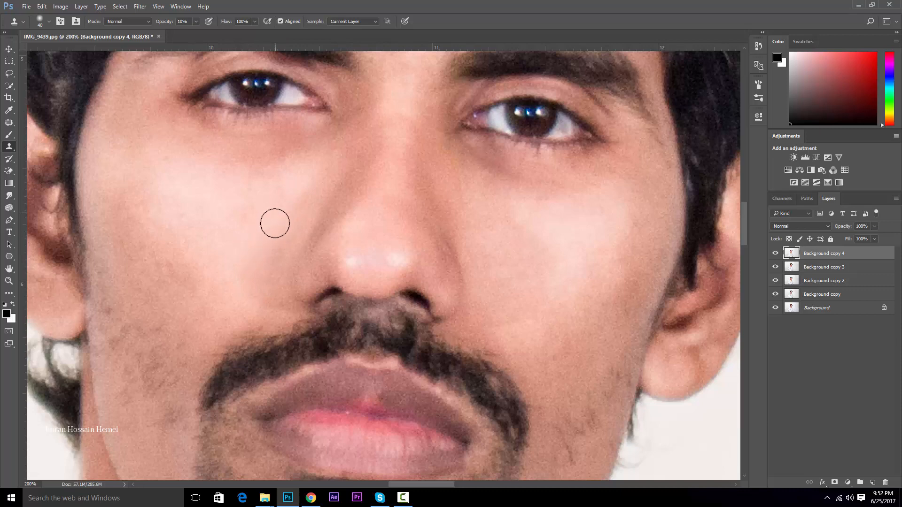
- Blend the skin between the left-hand nostril and the moustache with skin cloned from nearby
{"action": "key", "text": "ctrl+minus"}
{"action": "key", "text": "ctrl+minus"}
{"action": "key", "text": "ctrl+minus"}
{"action": "key", "text": "ctrl+minus"}
{"action": "key", "text": "ctrl+minus"}
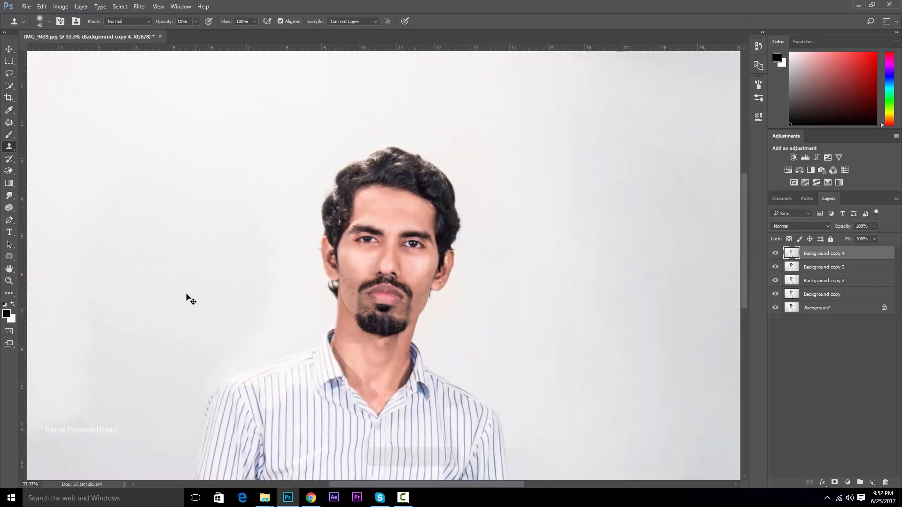
{"action": "key", "text": "ctrl+plus"}
{"action": "key", "text": "ctrl+plus"}
{"action": "key", "text": "ctrl+plus"}
{"action": "key", "text": "ctrl+plus"}
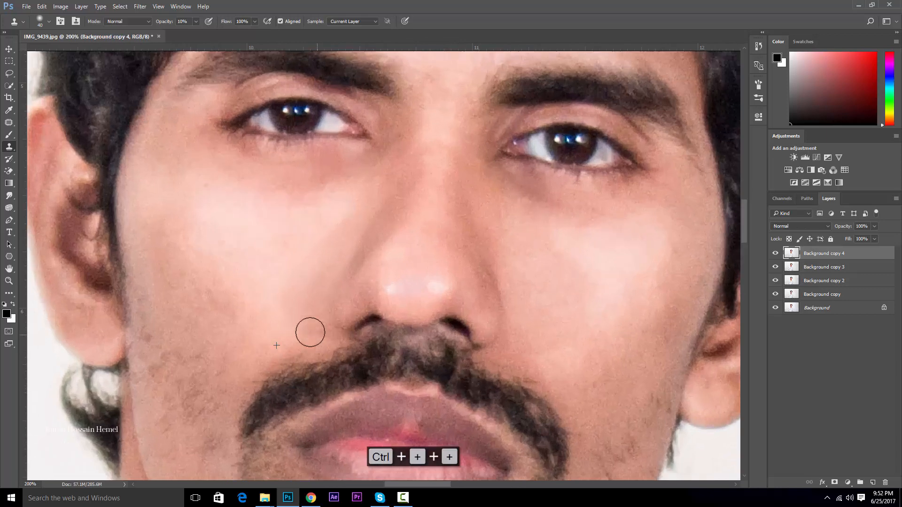
- Soften the shadow under the right-hand eye with a 30 px brush at 10% opacity, using a skin tone sampled there
{"action": "key", "text": "ctrl+minus"}
{"action": "key", "text": "ctrl+minus"}
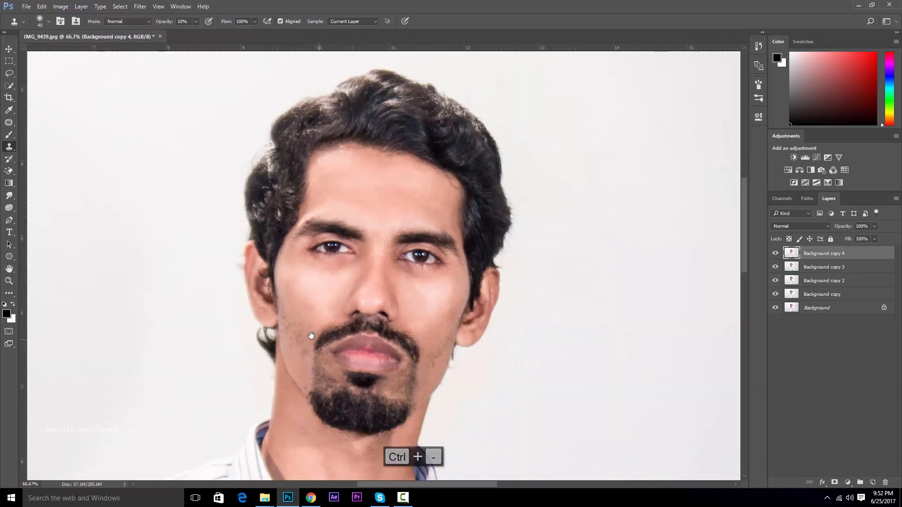
{"action": "key", "text": "ctrl+plus"}
{"action": "key", "text": "ctrl+plus"}
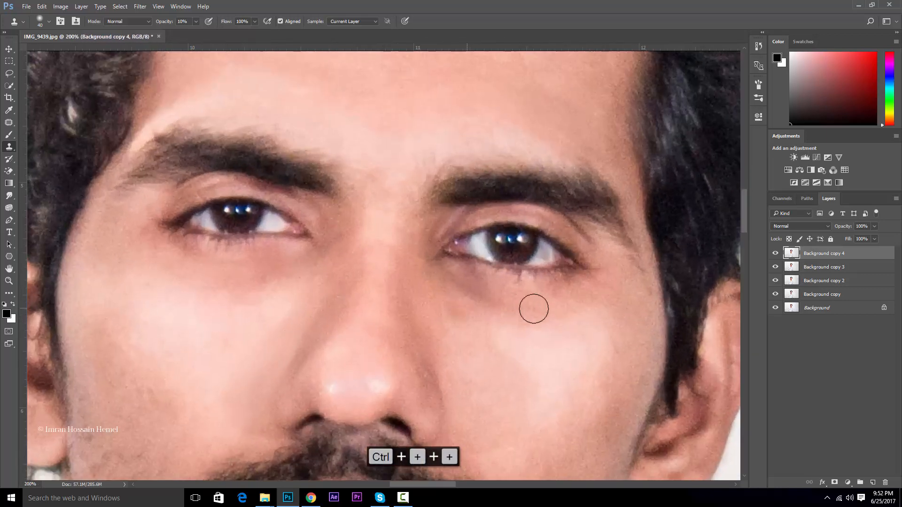
{"action": "left_click", "coordinate": [10, 135]}
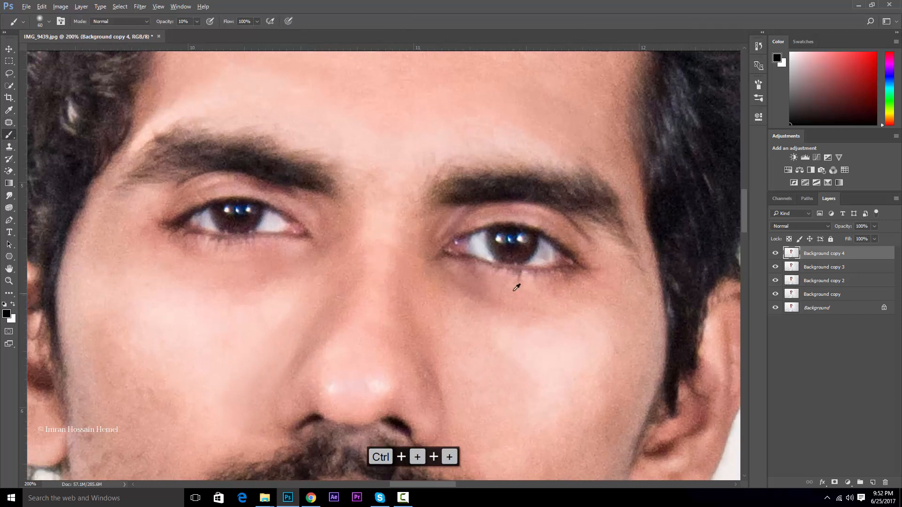
{"action": "left_click", "coordinate": [512, 288], "text": "alt"}
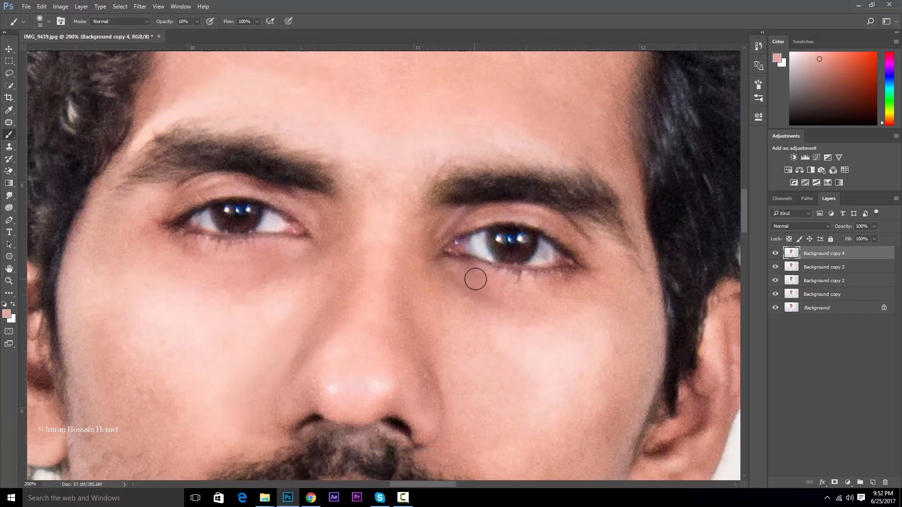
- Compare the retouched portrait with the original by toggling the visibility of the layer copies at 33.3% magnification
{"action": "key", "text": "ctrl+minus"}
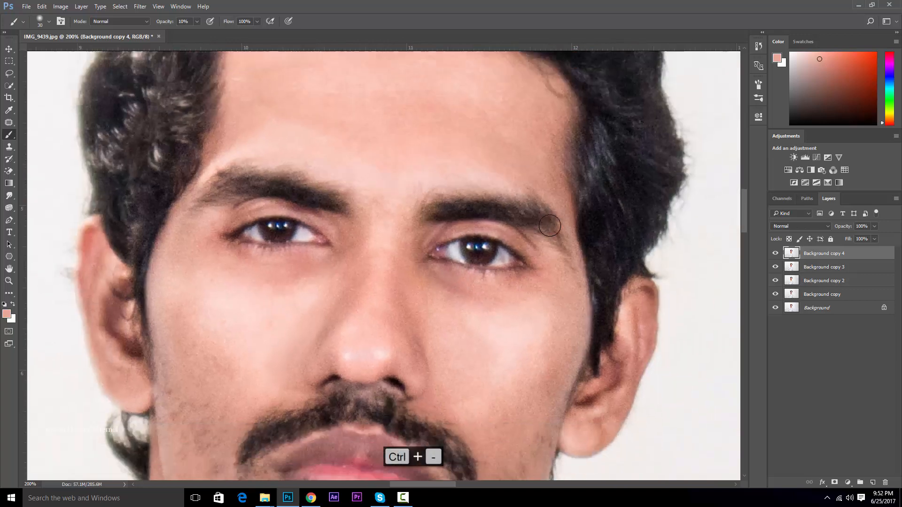
{"action": "key", "text": "ctrl+plus"}
{"action": "key", "text": "ctrl+plus"}
{"action": "key", "text": "ctrl+minus"}
{"action": "key", "text": "ctrl+minus"}
{"action": "key", "text": "ctrl+minus"}
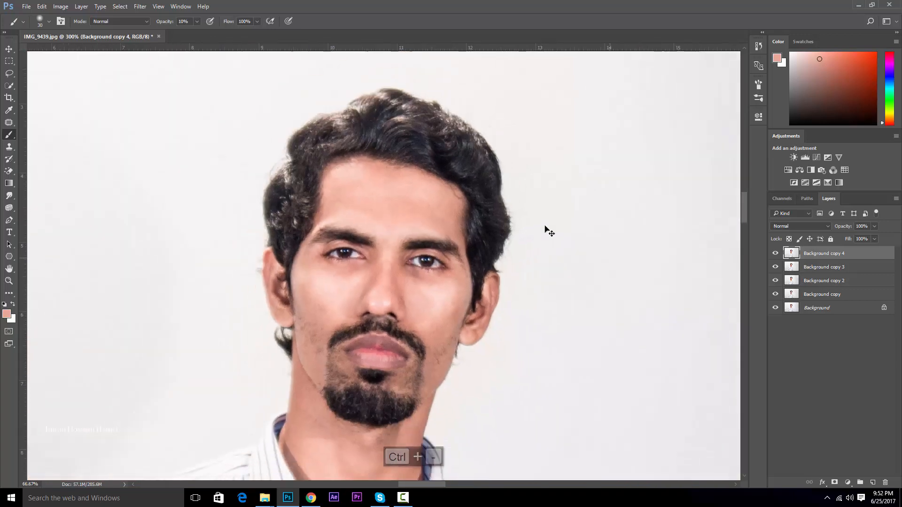
{"action": "key", "text": "ctrl+minus"}
{"action": "key", "text": "ctrl+minus"}
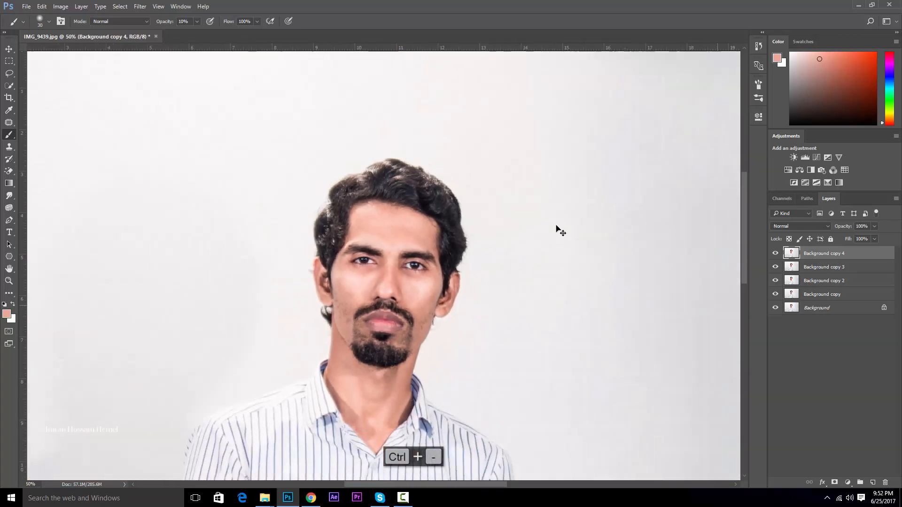
{"action": "left_click", "coordinate": [776, 255]}
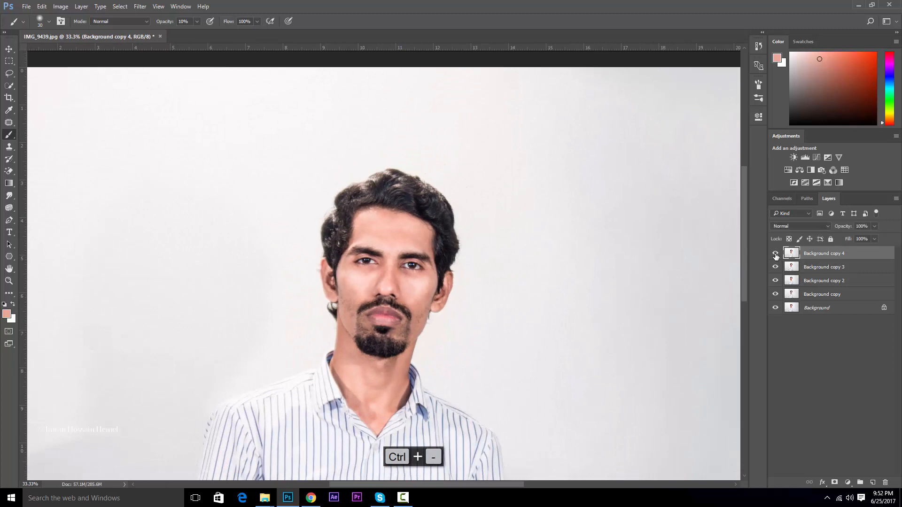
{"action": "left_click", "coordinate": [776, 268]}
{"action": "left_click", "coordinate": [776, 255]}
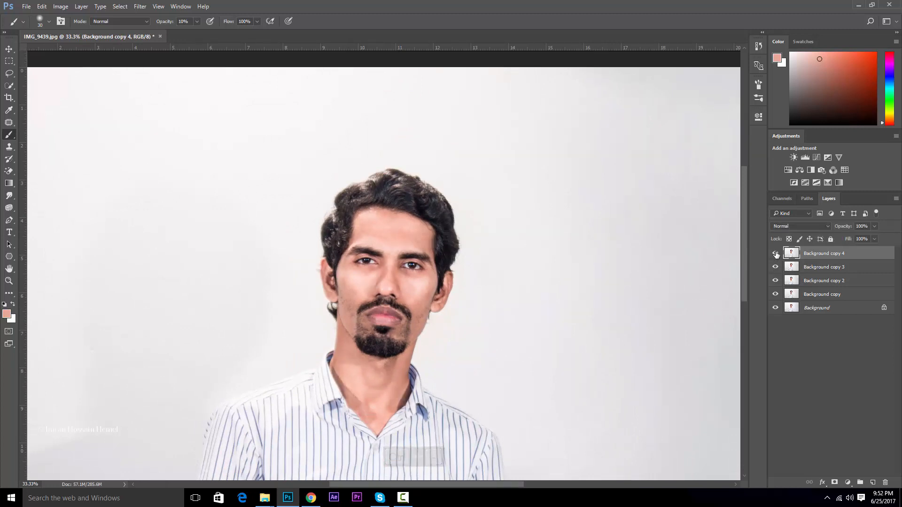
{"action": "left_click", "coordinate": [776, 255]}
{"action": "left_click_drag", "start_coordinate": [776, 263], "coordinate": [776, 296]}
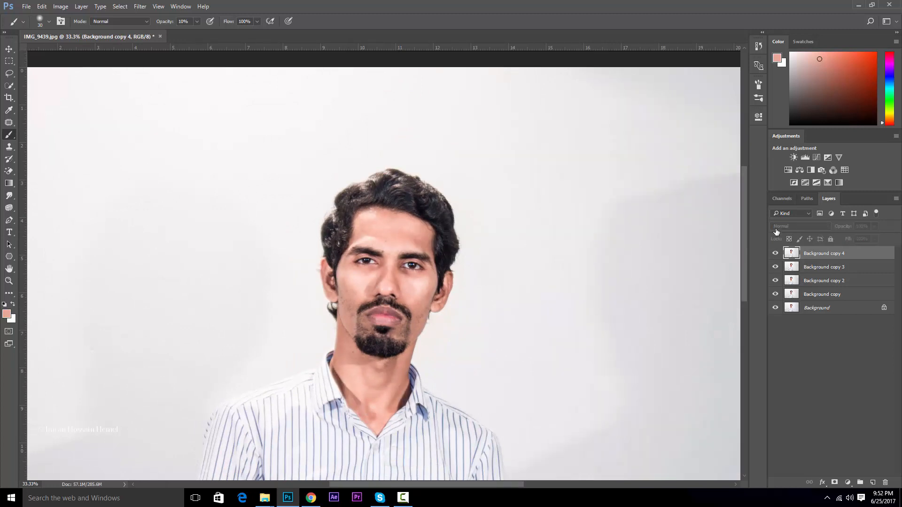
- Examine the retouched face at 100% magnification and in the wider portrait at 33.3%
{"action": "key", "text": "ctrl+plus"}
{"action": "key", "text": "ctrl+plus"}
{"action": "key", "text": "ctrl+plus"}
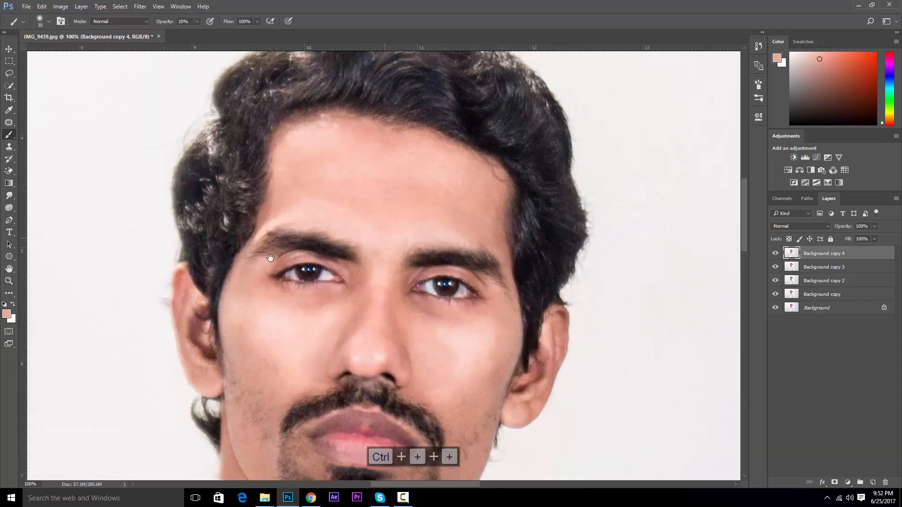
{"action": "key", "text": "ctrl+minus"}
{"action": "key", "text": "ctrl+minus"}
{"action": "key", "text": "ctrl+minus"}
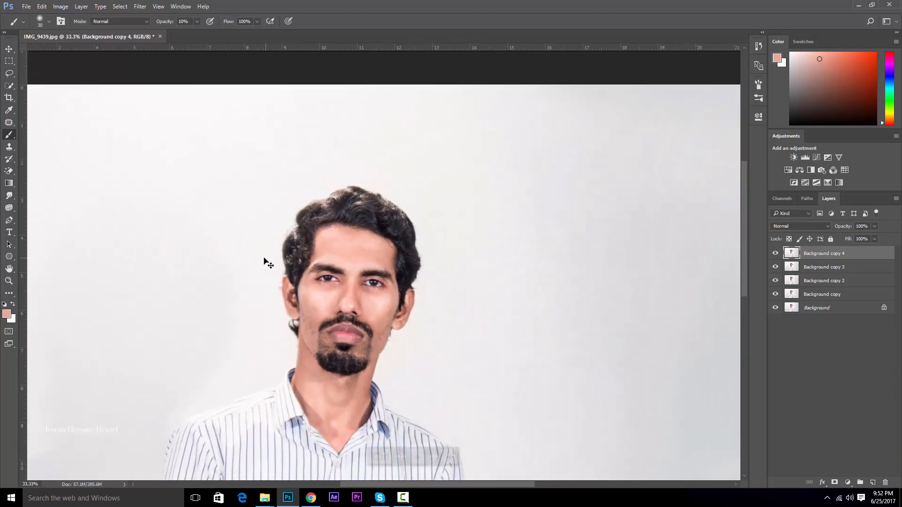
{"action": "key", "text": "ctrl+plus"}
{"action": "key", "text": "ctrl+plus"}
{"action": "key", "text": "ctrl+plus"}
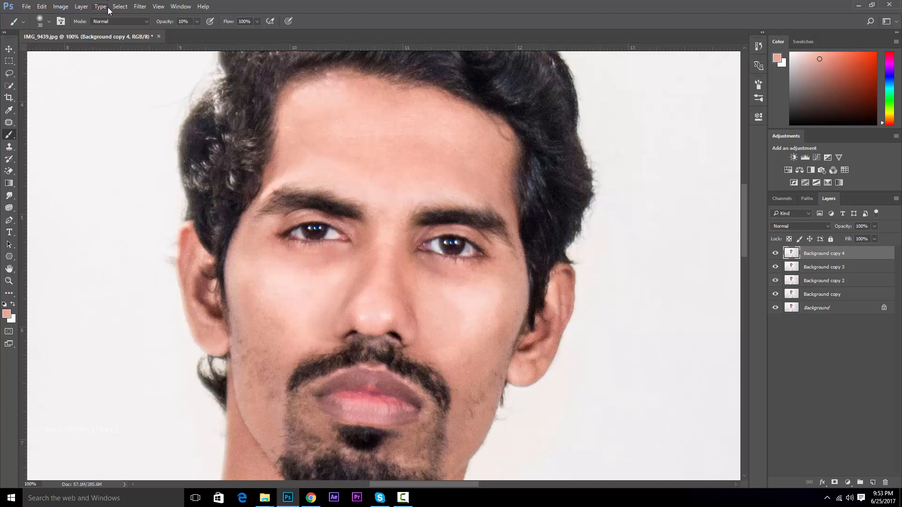
- Duplicate the Background copy 4 layer
{"action": "left_click", "coordinate": [141, 5]}
{"action": "key", "text": "Escape"}
{"action": "left_click_drag", "start_coordinate": [816, 255], "coordinate": [873, 483]}
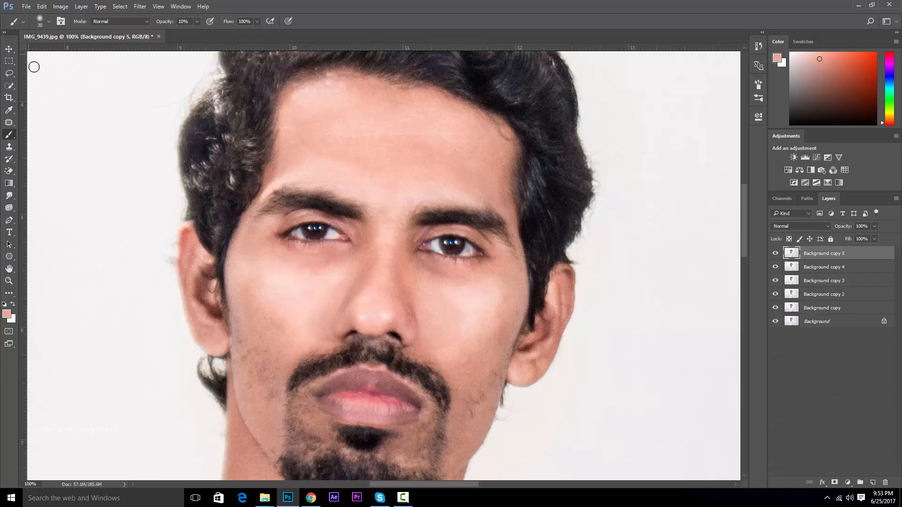
- Apply a Gaussian Blur with a radius of 1.5 pixels to the Background copy 5 layer
{"action": "left_click", "coordinate": [139, 6]}
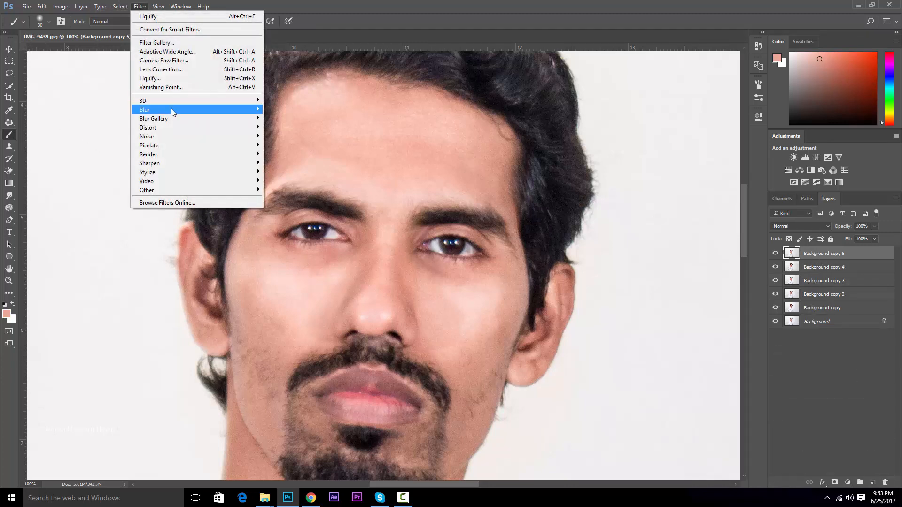
{"action": "mouse_move", "coordinate": [179, 111]}
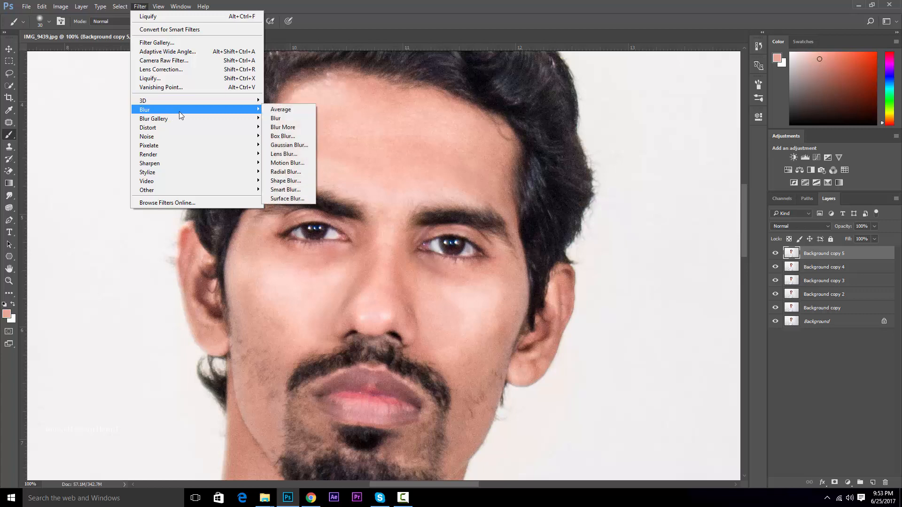
{"action": "left_click", "coordinate": [294, 146]}
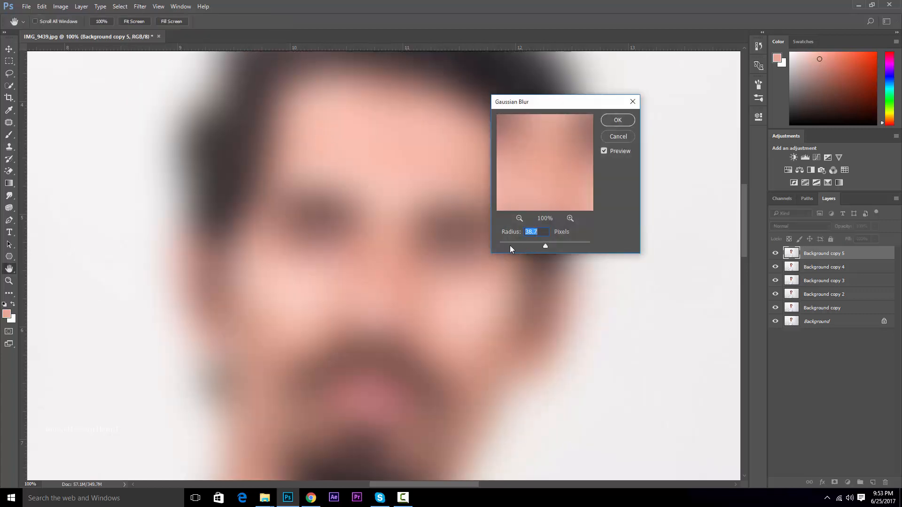
{"action": "left_click_drag", "start_coordinate": [510, 246], "coordinate": [501, 245]}
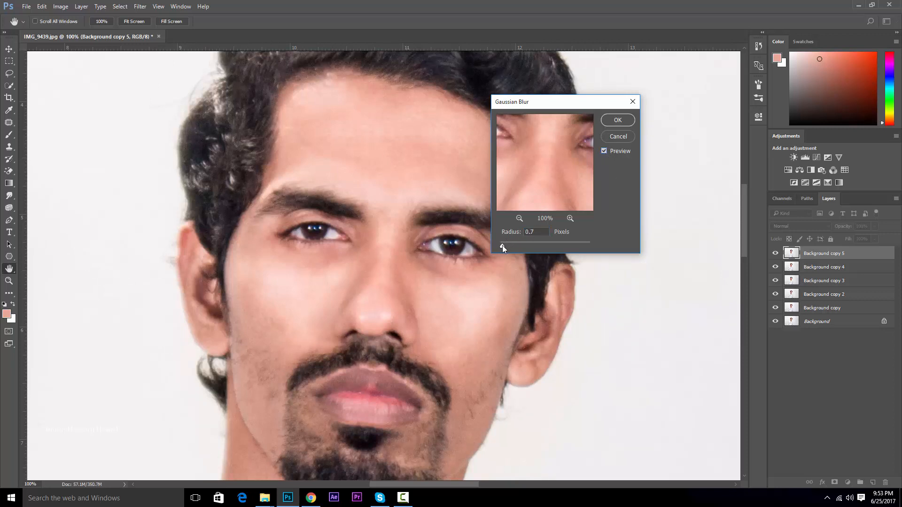
{"action": "left_click_drag", "start_coordinate": [504, 245], "coordinate": [505, 245]}
{"action": "left_click_drag", "start_coordinate": [506, 246], "coordinate": [507, 246]}
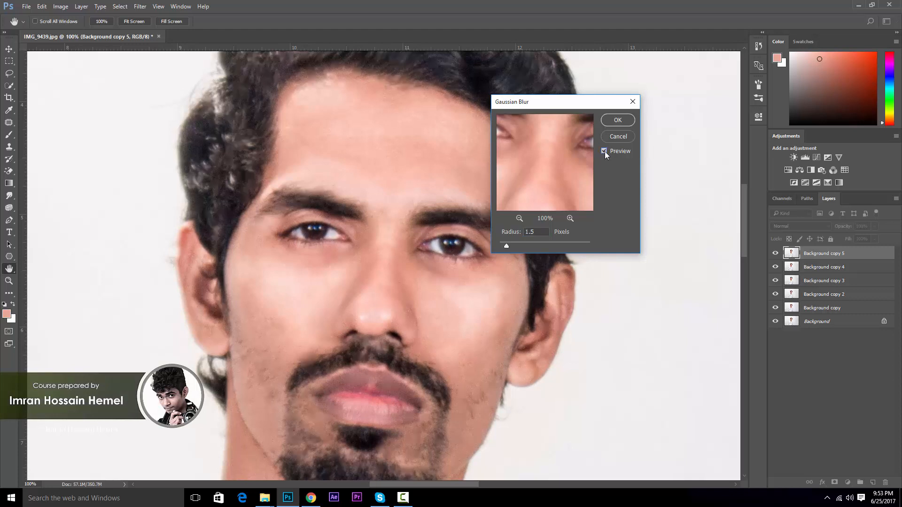
{"action": "left_click", "coordinate": [622, 122]}
- Inspect the blurred skin and eyes at several magnifications between 50% and 500%
{"action": "key", "text": "b"}
{"action": "key", "text": "ctrl+minus"}
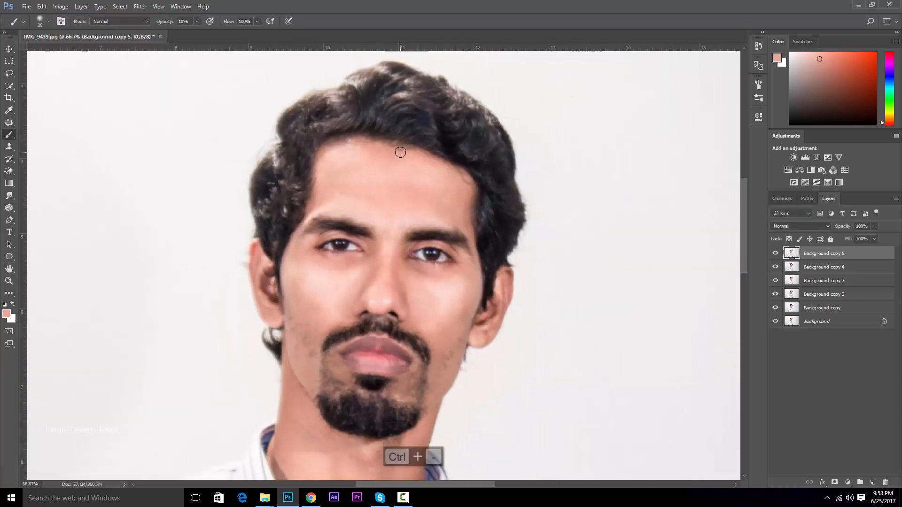
{"action": "key", "text": "ctrl+minus"}
{"action": "key", "text": "ctrl+plus"}
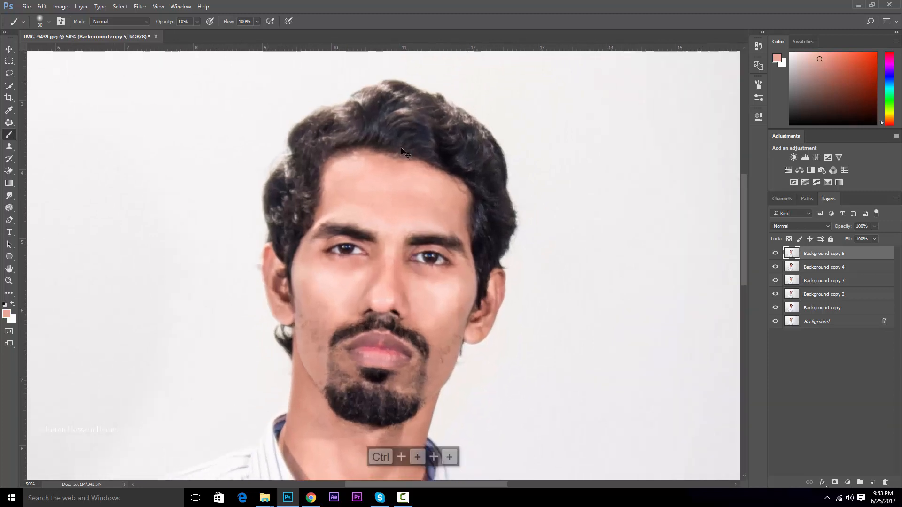
{"action": "key", "text": "ctrl+plus"}
{"action": "key", "text": "ctrl+minus"}
{"action": "key", "text": "ctrl+minus"}
{"action": "key", "text": "ctrl+plus"}
{"action": "key", "text": "ctrl+plus"}
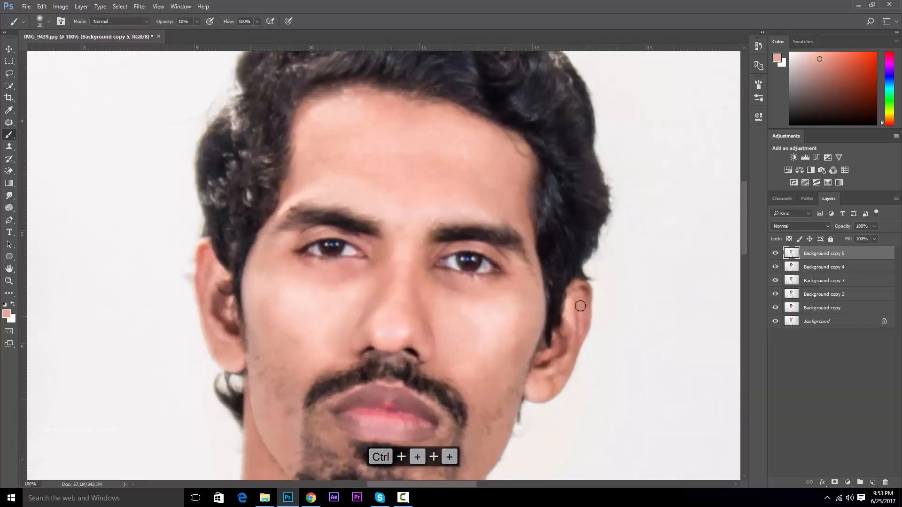
{"action": "key", "text": "ctrl+plus"}
{"action": "key", "text": "ctrl+plus"}
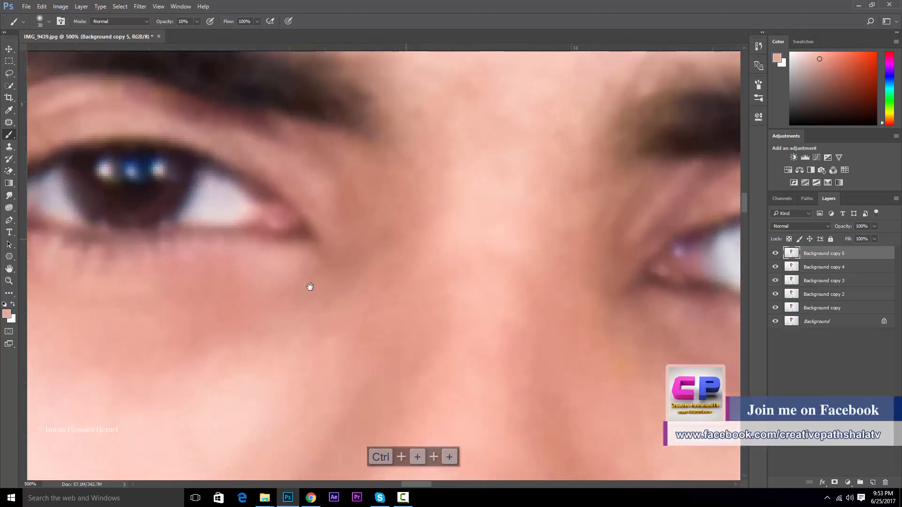
{"action": "key", "text": "ctrl+minus"}
{"action": "key", "text": "ctrl+minus"}
{"action": "key", "text": "ctrl+minus"}
{"action": "key", "text": "ctrl+minus"}
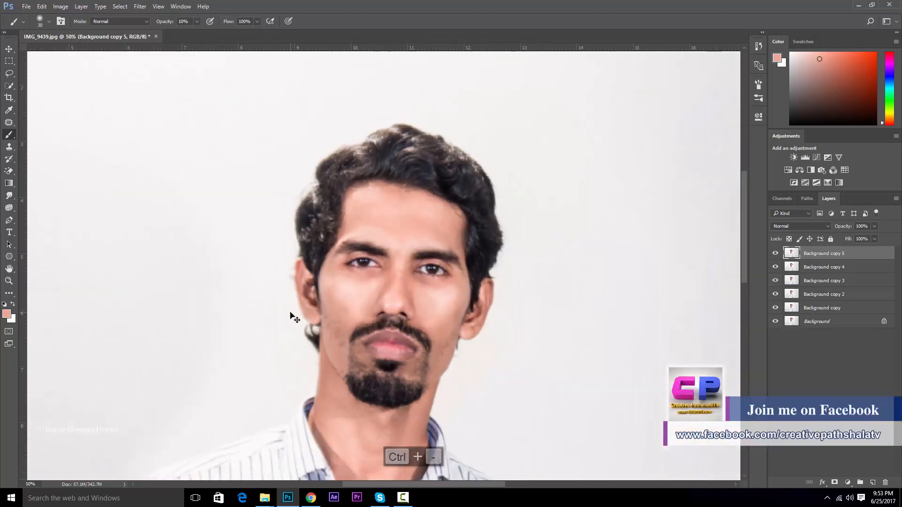
{"action": "key", "text": "ctrl+plus"}
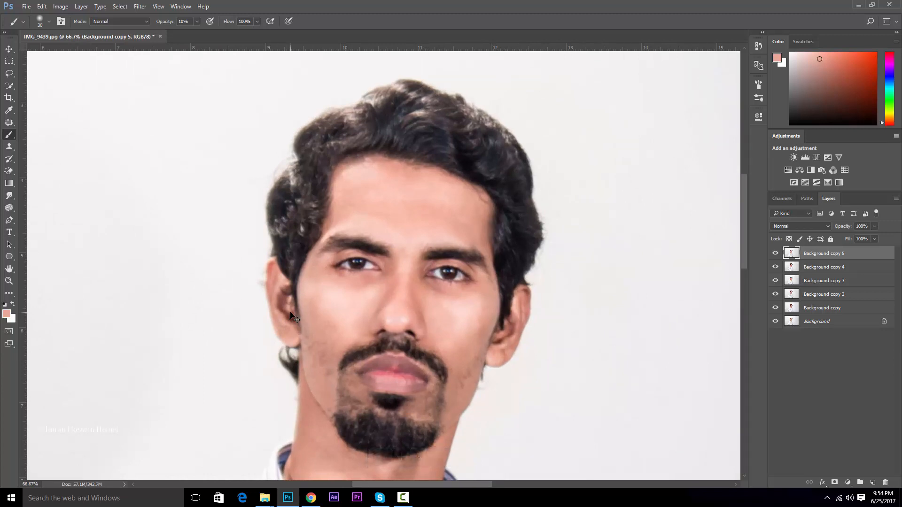
{"action": "key", "text": "ctrl+plus"}
{"action": "key", "text": "ctrl+plus"}
{"action": "key", "text": "ctrl+minus"}
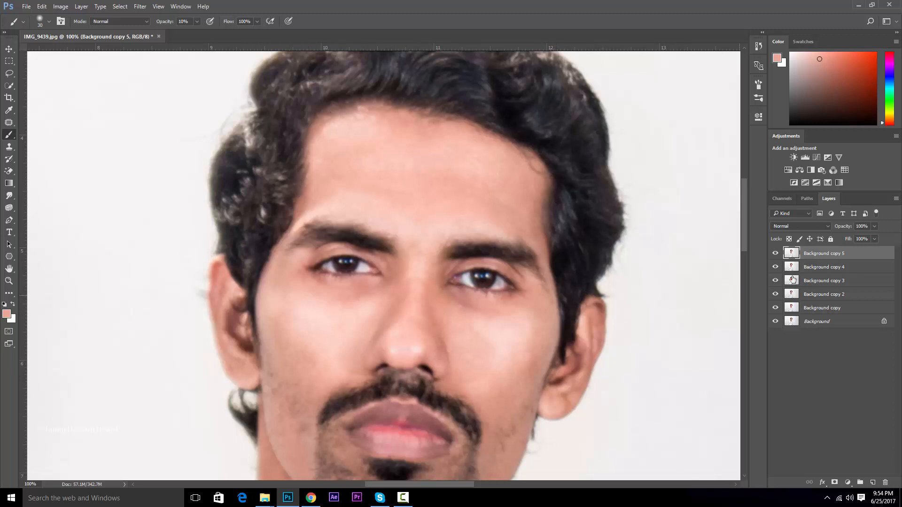
- Compare the face with and without the blurred Background copy 5 layer
{"action": "left_click", "coordinate": [8, 161]}
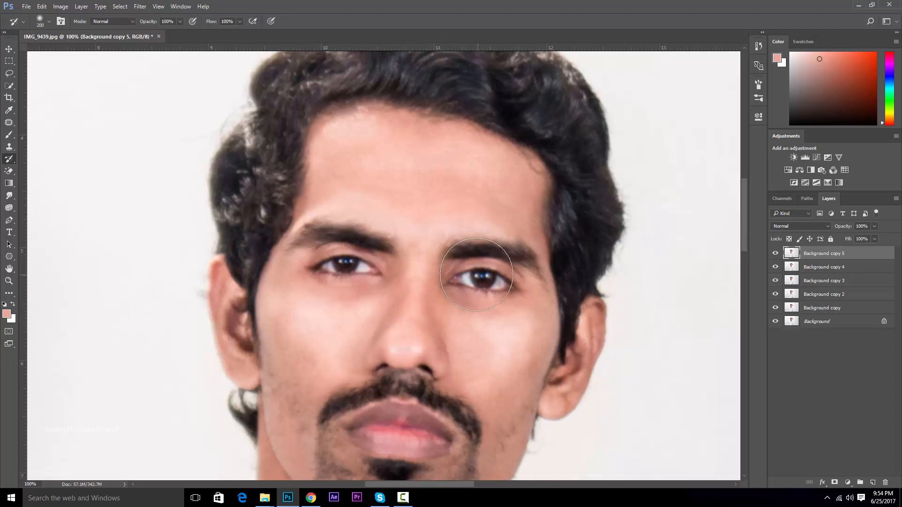
{"action": "left_click", "coordinate": [776, 254]}
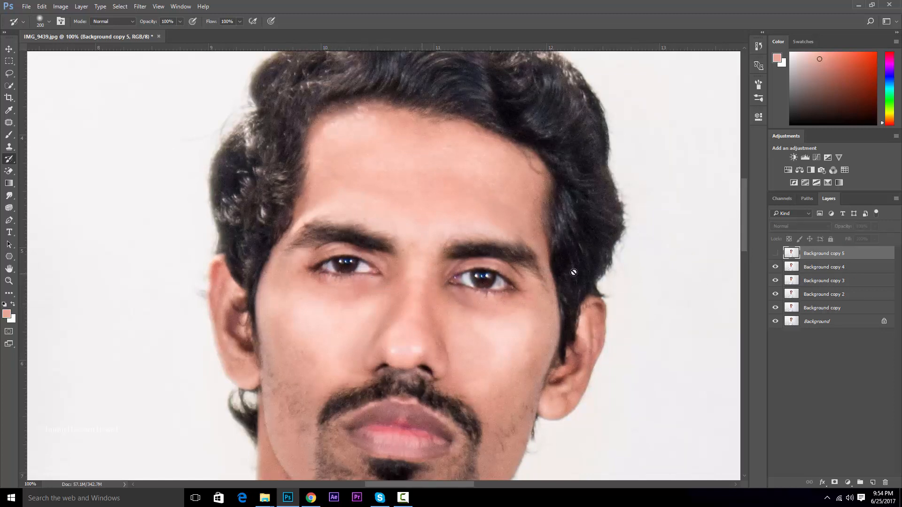
{"action": "left_click", "coordinate": [776, 253]}
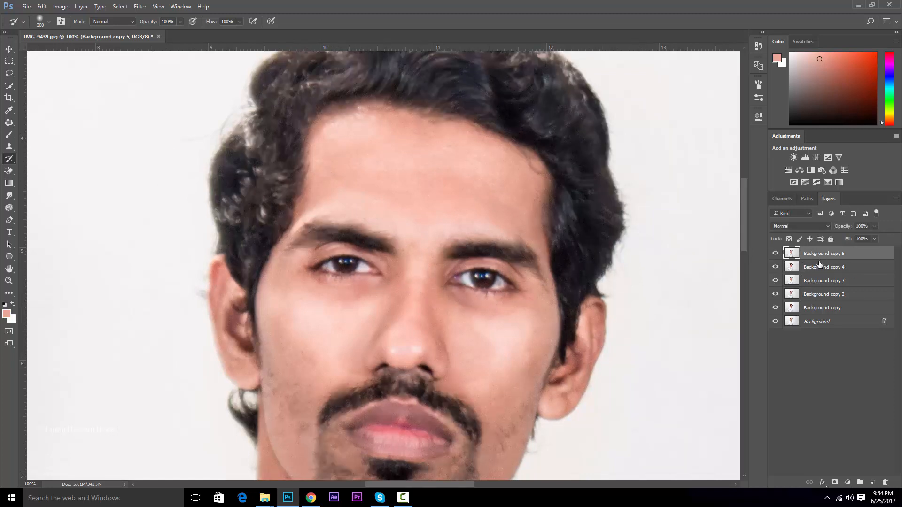
- Add a layer mask to the Background copy 5 layer and switch to the Brush tool with black as foreground color
{"action": "left_click", "coordinate": [835, 483]}
{"action": "key", "text": "ctrl+plus"}
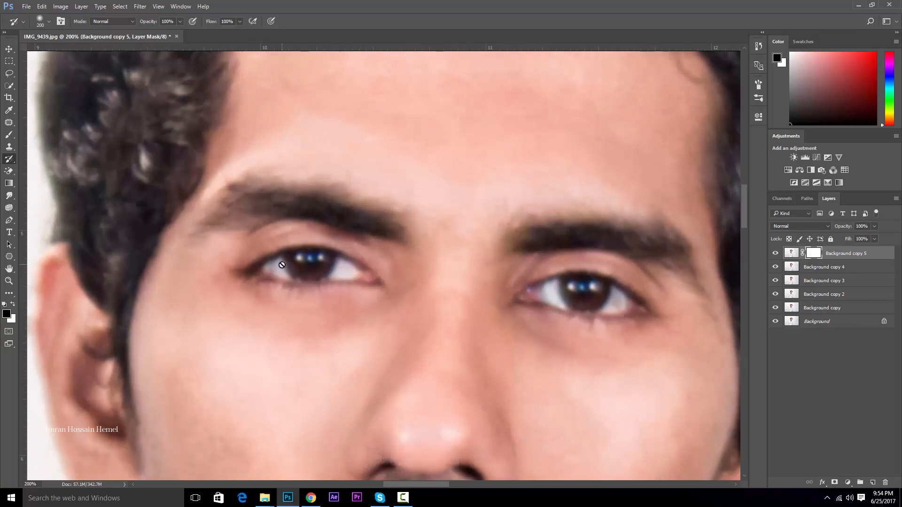
{"action": "left_click", "coordinate": [9, 136]}
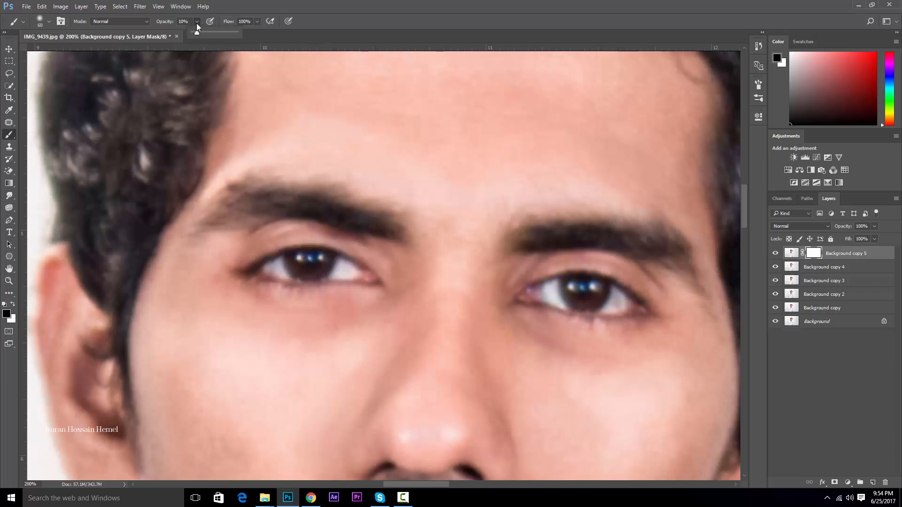
- Try to restore the sharp left-hand eye by painting black on the layer mask with a 60 px brush at 100% opacity
{"action": "key", "text": "bracketright"}
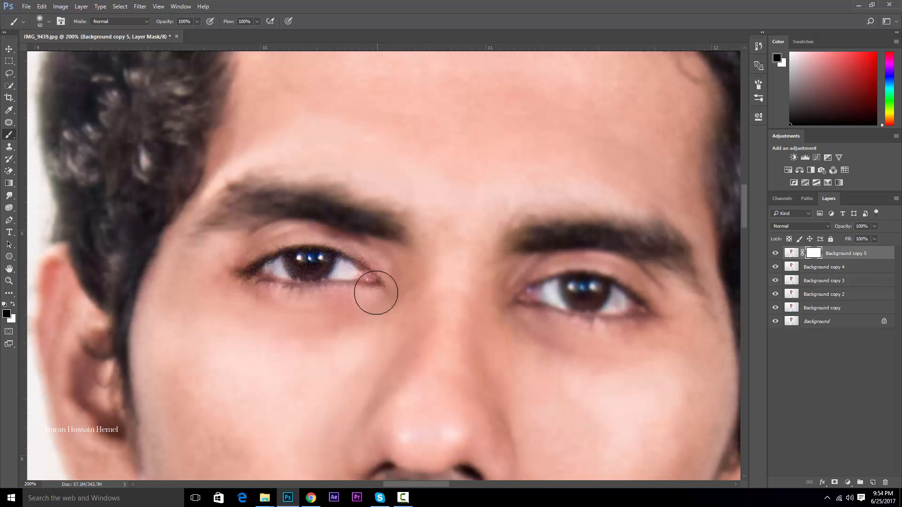
{"action": "key", "text": "ctrl+alt+z"}
{"action": "key", "text": "ctrl+alt+z"}
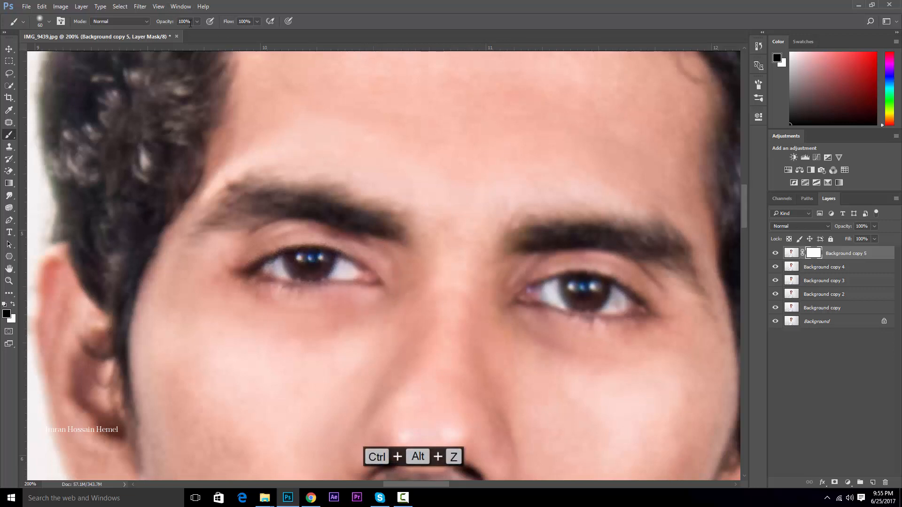
- Lower the brush opacity to 20% and set the soft brush size to 100 px for masking around the eyes
{"action": "type", "text": "40"}
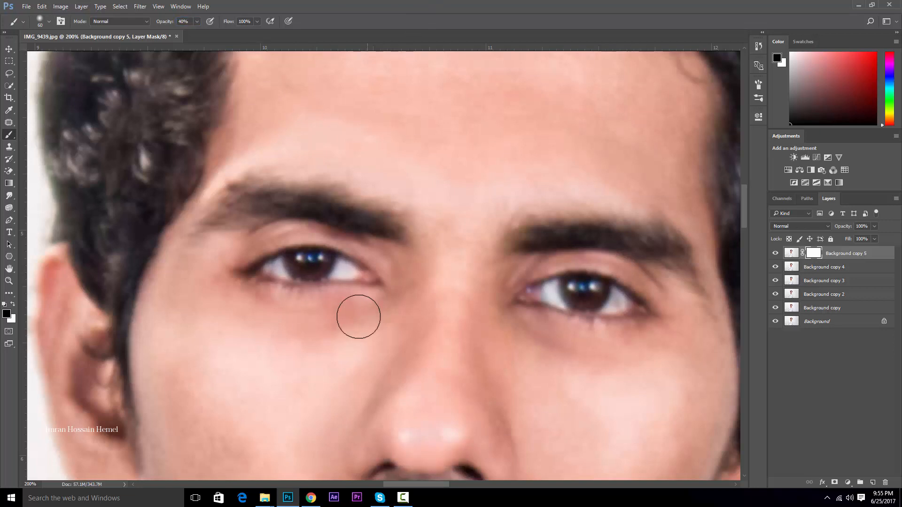
{"action": "left_click", "coordinate": [49, 22]}
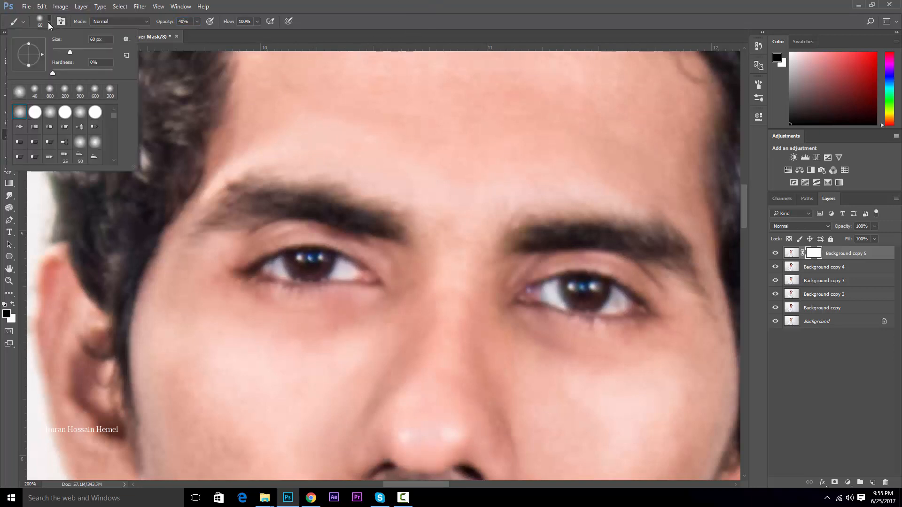
{"action": "left_click", "coordinate": [311, 29]}
{"action": "key", "text": "bracketleft"}
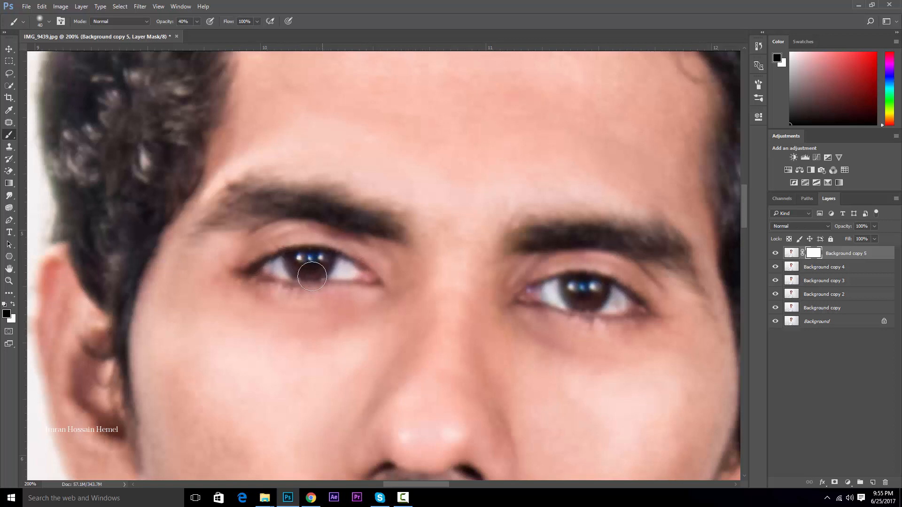
{"action": "key", "text": "bracketright"}
{"action": "key", "text": "bracketright"}
{"action": "key", "text": "bracketright"}
{"action": "key", "text": "bracketright"}
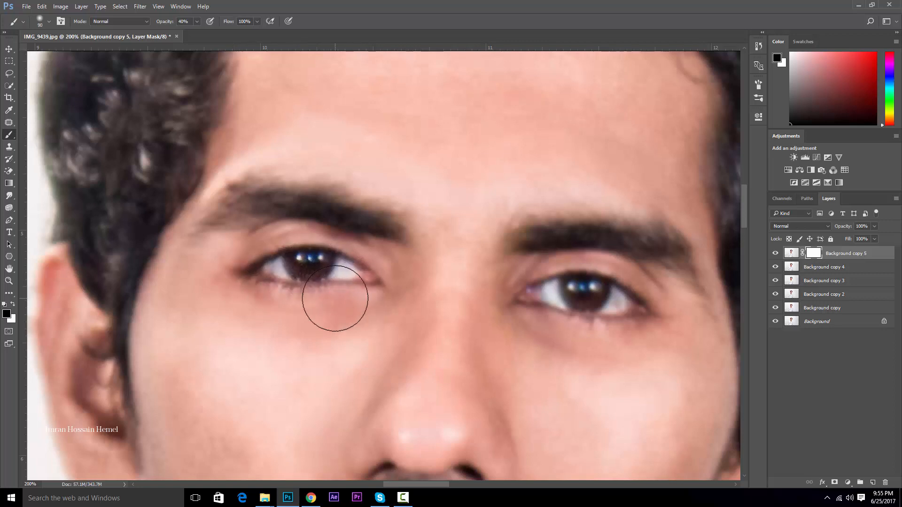
{"action": "key", "text": "bracketleft"}
{"action": "key", "text": "bracketleft"}
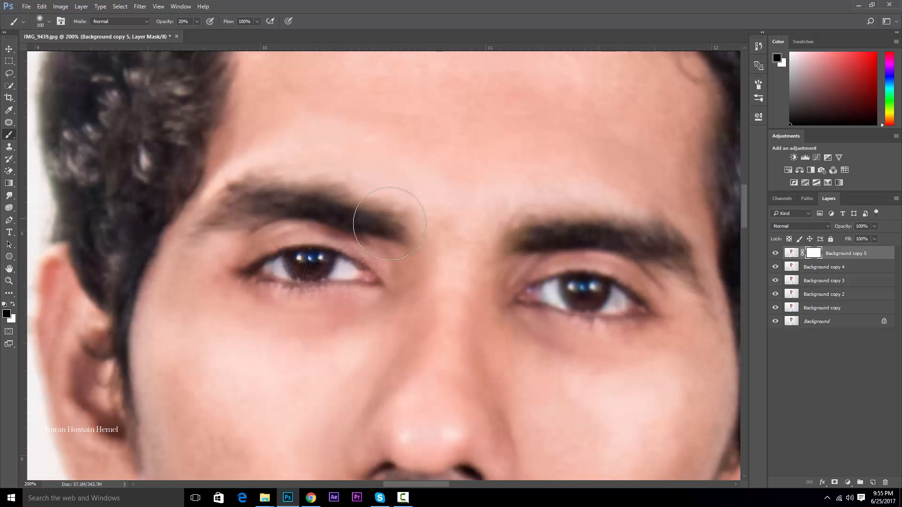
- Paint black on the Background copy 5 mask over the eyebrows and eyes at 20% opacity
{"action": "mouse_move", "coordinate": [392, 224]}
{"action": "left_mouse_down"}
{"action": "mouse_move", "coordinate": [274, 194]}
{"action": "mouse_move", "coordinate": [238, 197]}
{"action": "left_mouse_up"}
{"action": "key", "text": "bracketright"}
{"action": "key", "text": "bracketright"}
{"action": "key", "text": "bracketright"}
{"action": "key", "text": "bracketleft"}
{"action": "key", "text": "bracketleft"}
{"action": "key", "text": "bracketright"}
- Bring back detail in the nostrils, moustache and lips by painting black on the mask at 20% opacity
{"action": "left_click_drag", "start_coordinate": [426, 385], "coordinate": [447, 224]}
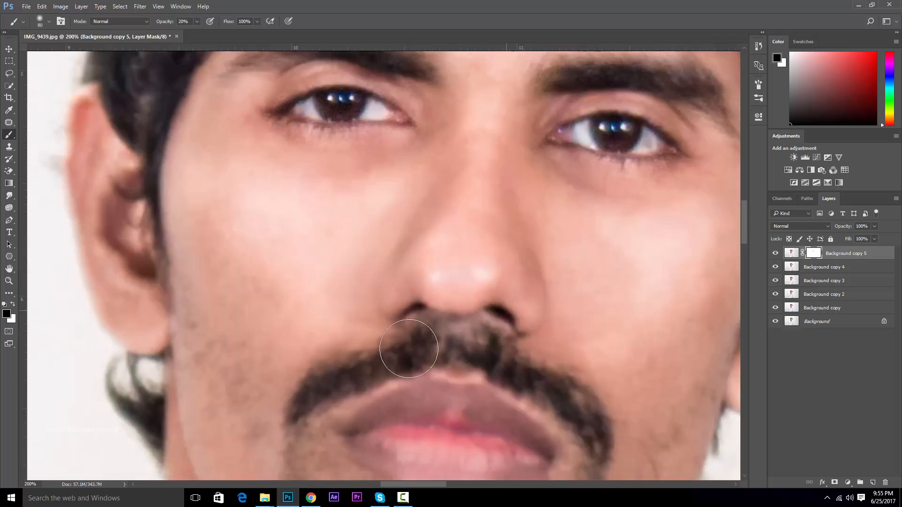
{"action": "left_click_drag", "start_coordinate": [298, 421], "coordinate": [322, 302]}
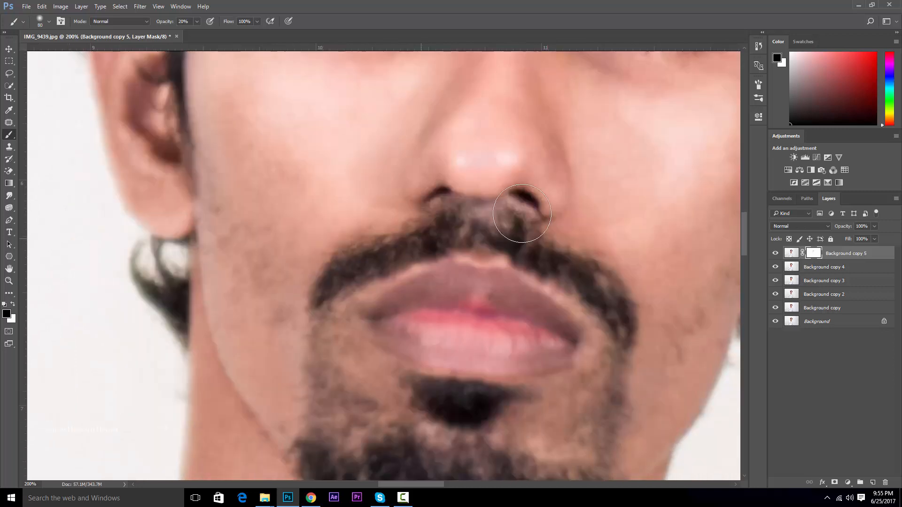
{"action": "key", "text": "bracketleft"}
{"action": "key", "text": "bracketleft"}
{"action": "key", "text": "bracketright"}
{"action": "key", "text": "bracketright"}
{"action": "key", "text": "bracketright"}
{"action": "key", "text": "bracketright"}
{"action": "key", "text": "bracketright"}
- Paint black on the mask over the chin beard and its edges at 20% opacity, varying the brush between about 70 and 100 px
{"action": "left_click_drag", "start_coordinate": [533, 362], "coordinate": [556, 245]}
{"action": "key", "text": "bracketleft"}
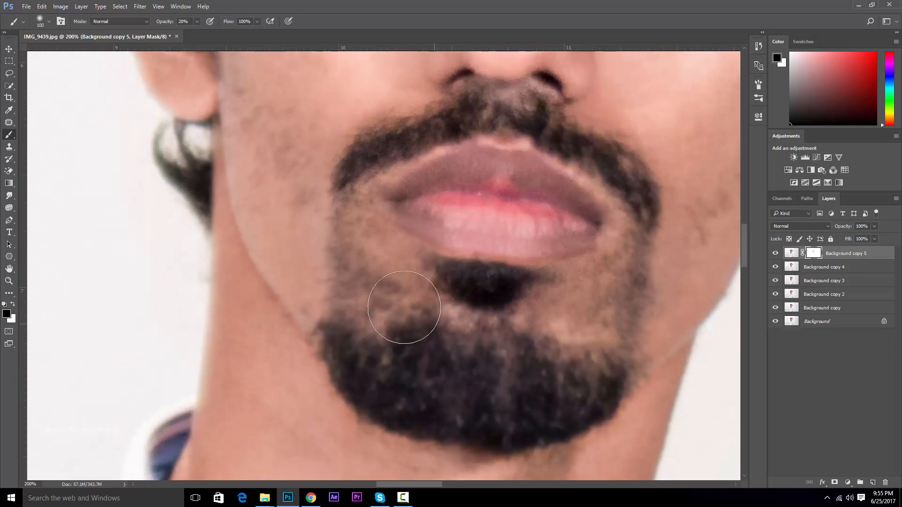
{"action": "key", "text": "bracketright"}
{"action": "key", "text": "bracketleft"}
{"action": "key", "text": "bracketright"}
{"action": "key", "text": "bracketleft"}
{"action": "key", "text": "bracketleft"}
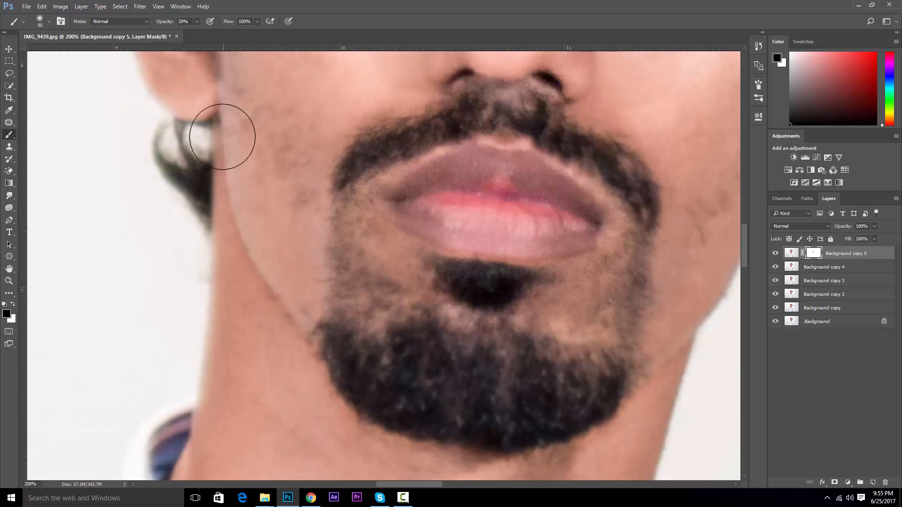
{"action": "key", "text": "bracketleft"}
{"action": "key", "text": "bracketleft"}
{"action": "key", "text": "bracketright"}
{"action": "key", "text": "bracketright"}
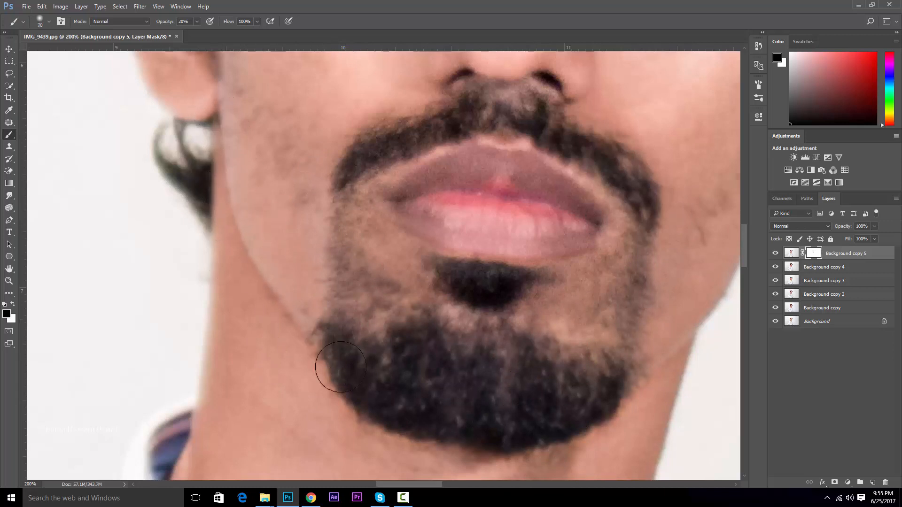
{"action": "key", "text": "bracketright"}
- Restore the sharp striped shirt by painting black on the mask with a 500 px brush at 100% opacity
{"action": "left_click_drag", "start_coordinate": [540, 459], "coordinate": [551, 257]}
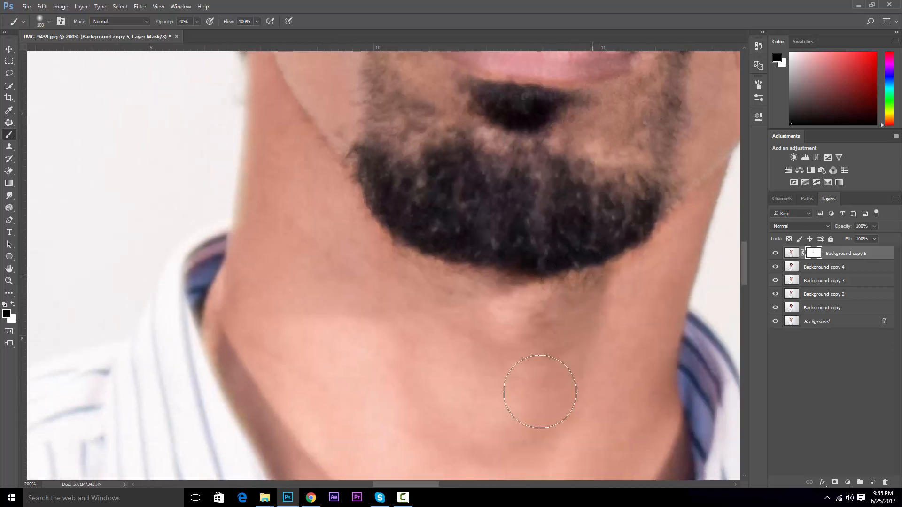
{"action": "left_click_drag", "start_coordinate": [478, 341], "coordinate": [501, 101]}
{"action": "key", "text": "bracketright"}
{"action": "key", "text": "bracketright"}
{"action": "key", "text": "bracketright"}
{"action": "key", "text": "bracketright"}
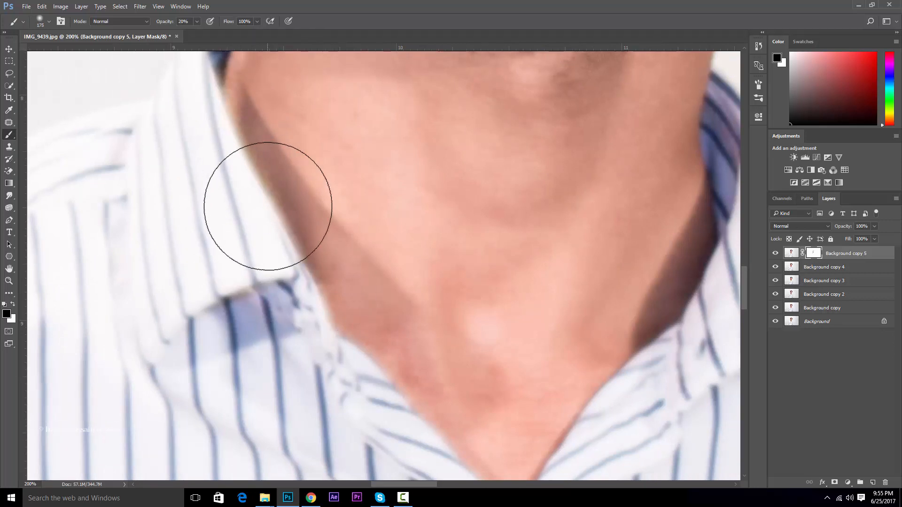
{"action": "key", "text": "ctrl+minus"}
{"action": "key", "text": "ctrl+minus"}
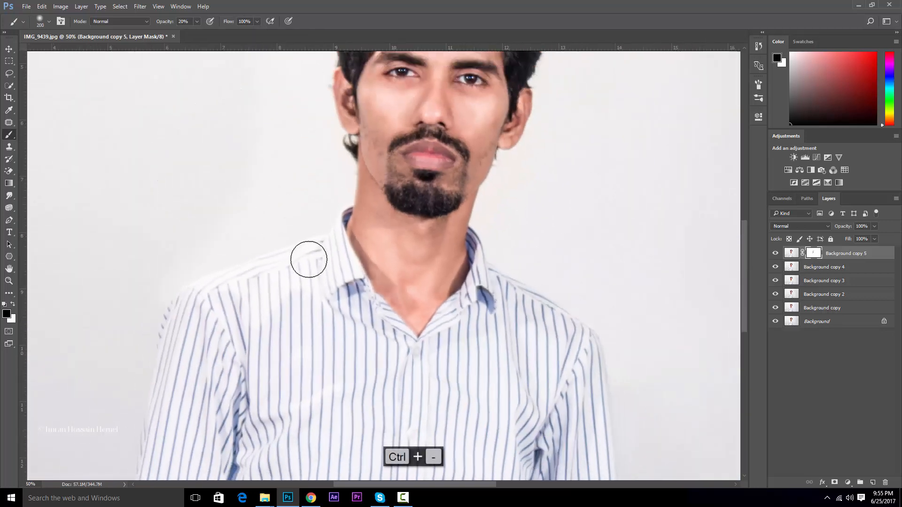
{"action": "key", "text": "bracketright"}
{"action": "key", "text": "bracketright"}
{"action": "key", "text": "bracketright"}
{"action": "key", "text": "bracketright"}
{"action": "key", "text": "0"}
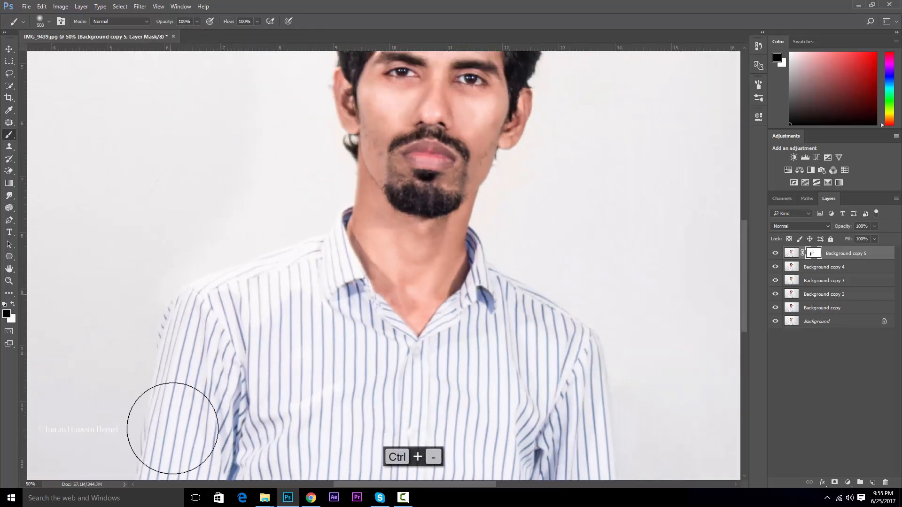
{"action": "mouse_move", "coordinate": [537, 411]}
{"action": "left_mouse_down"}
{"action": "mouse_move", "coordinate": [341, 404]}
{"action": "mouse_move", "coordinate": [272, 267]}
{"action": "mouse_move", "coordinate": [511, 308]}
{"action": "mouse_move", "coordinate": [586, 368]}
{"action": "left_mouse_up"}
{"action": "left_click_drag", "start_coordinate": [513, 251], "coordinate": [507, 107]}
{"action": "mouse_move", "coordinate": [451, 470]}
{"action": "left_mouse_down"}
{"action": "mouse_move", "coordinate": [493, 287]}
{"action": "mouse_move", "coordinate": [516, 503]}
{"action": "left_mouse_up"}
{"action": "left_click_drag", "start_coordinate": [548, 160], "coordinate": [498, 325]}
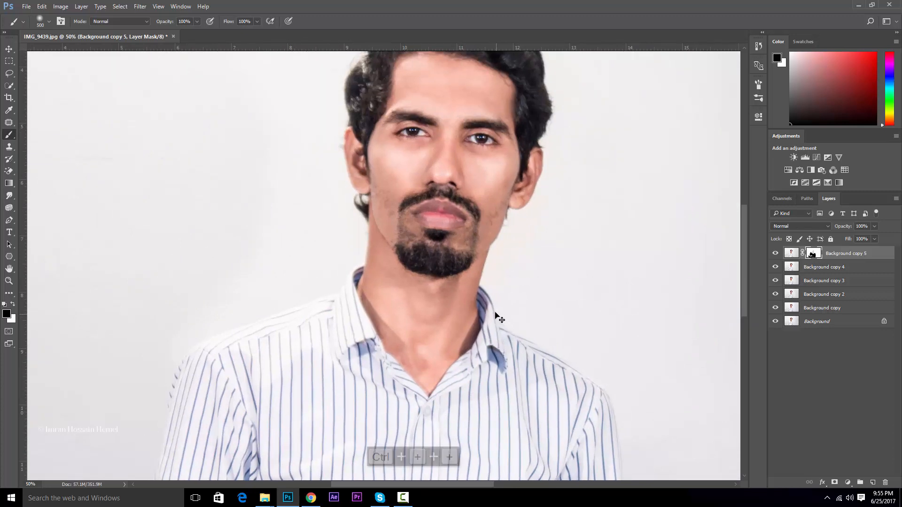
- Reduce the brush to 175 px for masking around the left-hand ear and hair, and undo the last mask strokes
{"action": "left_click", "coordinate": [405, 208], "text": "ctrl"}
{"action": "left_click", "coordinate": [405, 208], "text": "ctrl"}
{"action": "mouse_move", "coordinate": [405, 208]}
{"action": "left_mouse_down"}
{"action": "mouse_move", "coordinate": [451, 162]}
{"action": "mouse_move", "coordinate": [412, 363]}
{"action": "left_mouse_up"}
{"action": "key", "text": "bracketleft"}
{"action": "key", "text": "bracketleft"}
{"action": "key", "text": "bracketleft"}
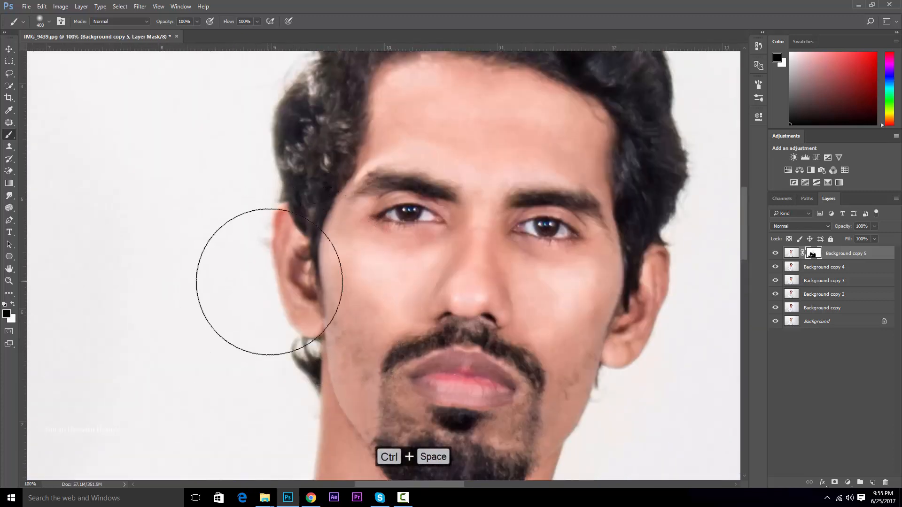
{"action": "key", "text": "bracketleft"}
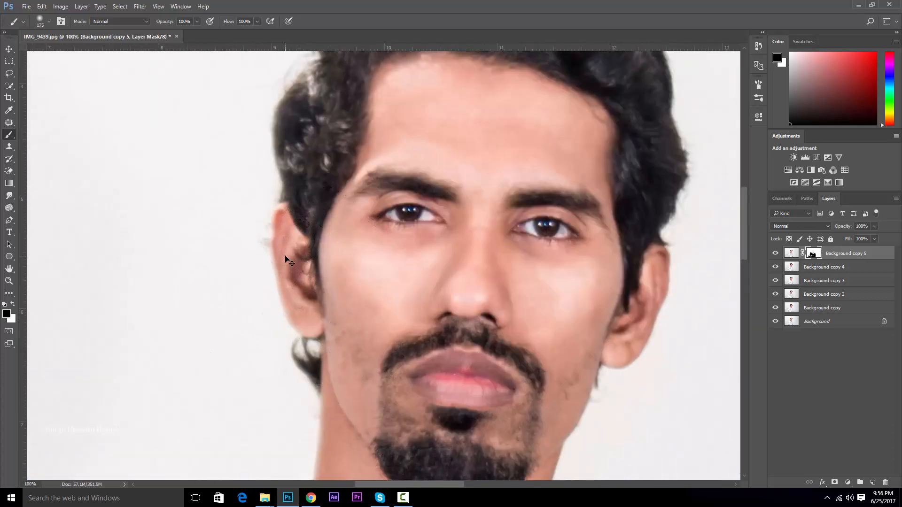
{"action": "key", "text": "ctrl+alt+z"}
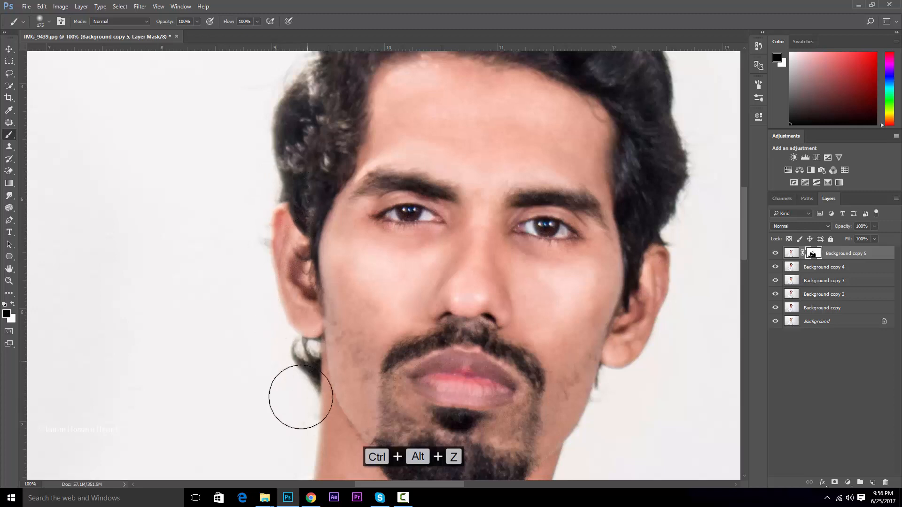
{"action": "key", "text": "ctrl+alt+z"}
{"action": "key", "text": "ctrl+alt+z"}
{"action": "key", "text": "ctrl+alt+z"}
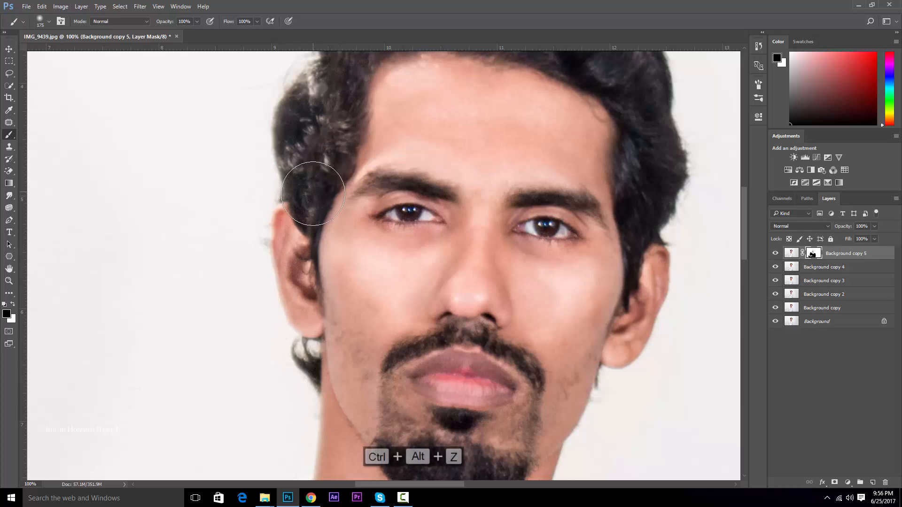
- Paint black on the mask over the hair, ears and outer edges of the face and neck with the 175 px brush
{"action": "left_click_drag", "start_coordinate": [352, 62], "coordinate": [295, 182]}
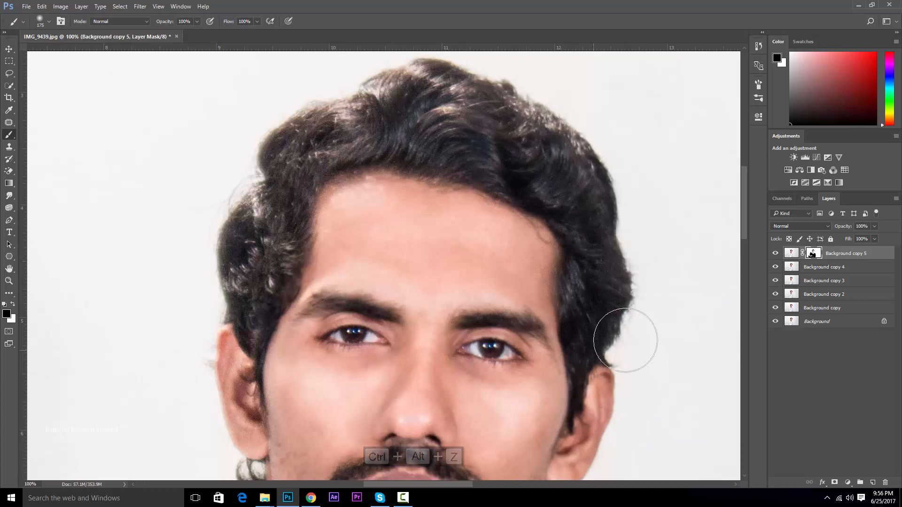
{"action": "left_click_drag", "start_coordinate": [565, 425], "coordinate": [559, 292]}
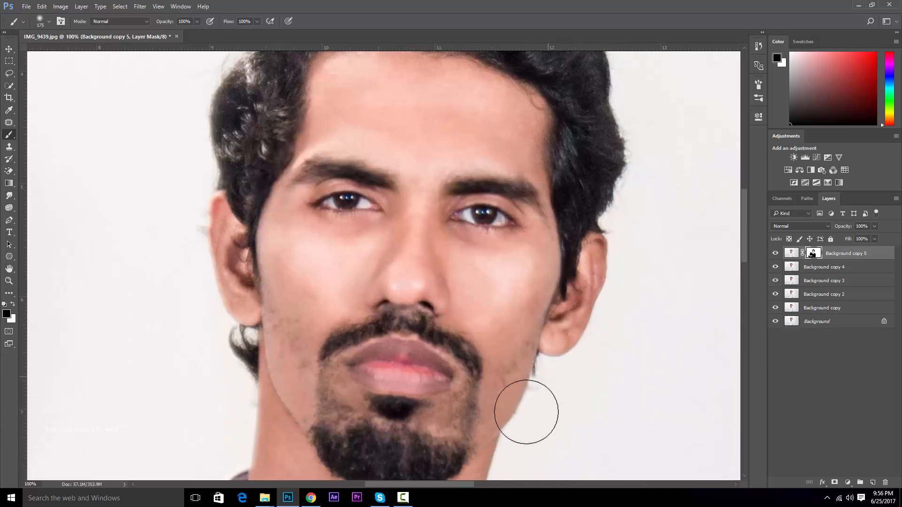
{"action": "left_click_drag", "start_coordinate": [524, 432], "coordinate": [546, 239]}
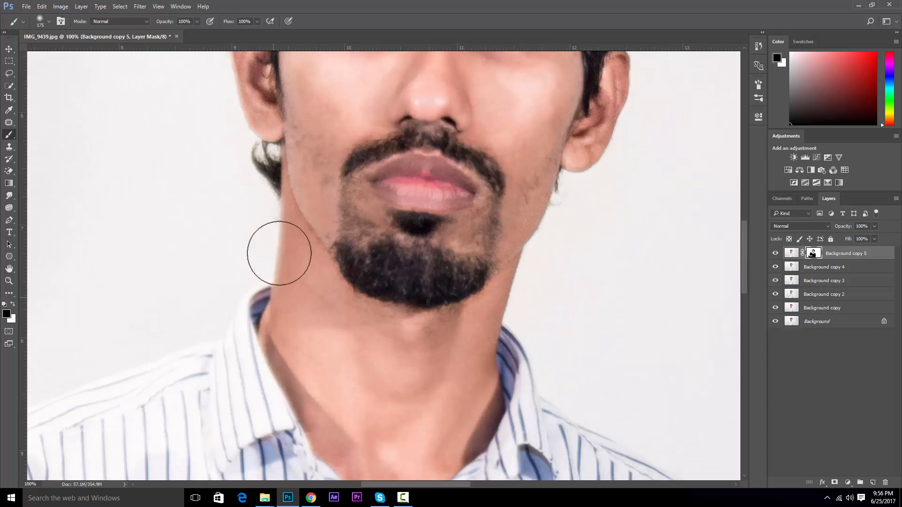
{"action": "left_click_drag", "start_coordinate": [539, 327], "coordinate": [498, 438]}
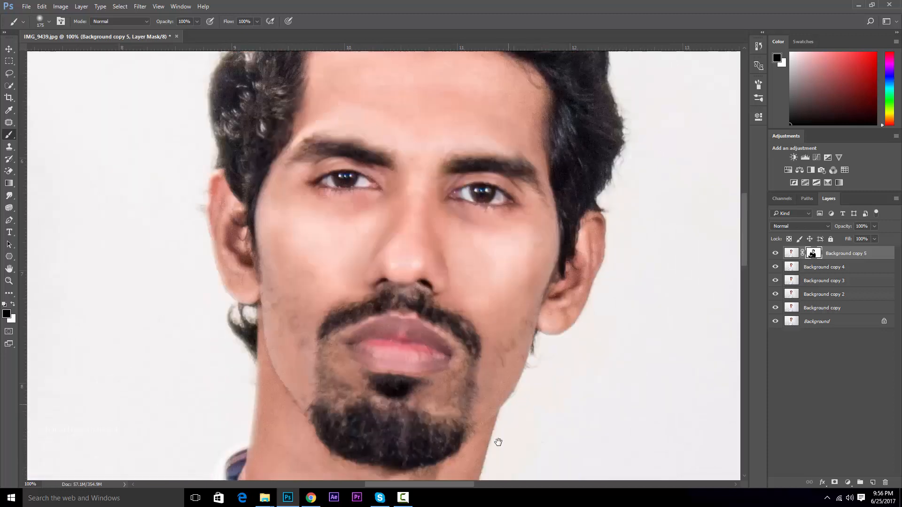
- Compare the face with and without the masked Background copy 5 layer
{"action": "key", "text": "ctrl+minus"}
{"action": "key", "text": "ctrl+minus"}
{"action": "key", "text": "ctrl+plus"}
{"action": "key", "text": "ctrl+plus"}
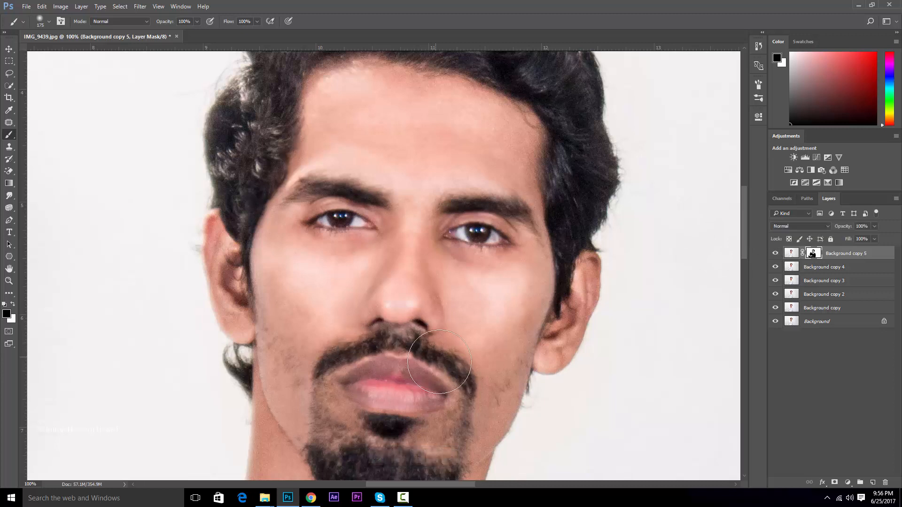
{"action": "left_click_drag", "start_coordinate": [406, 242], "coordinate": [401, 233]}
{"action": "left_click", "coordinate": [776, 254]}
{"action": "left_click", "coordinate": [775, 254]}
{"action": "left_click", "coordinate": [775, 254]}
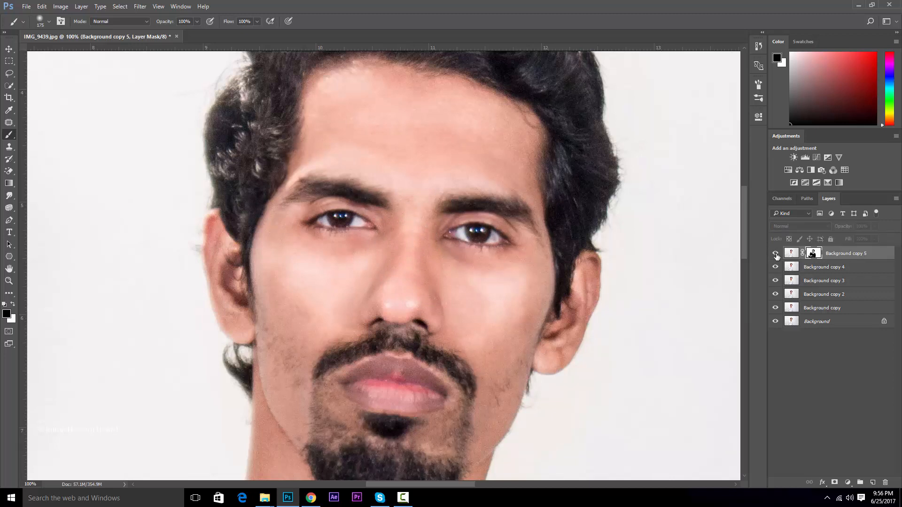
{"action": "left_click", "coordinate": [775, 253]}
- Set up the Smudge tool with 5% strength, a 25° brush angle and an 80 px brush
{"action": "key", "text": "ctrl+plus"}
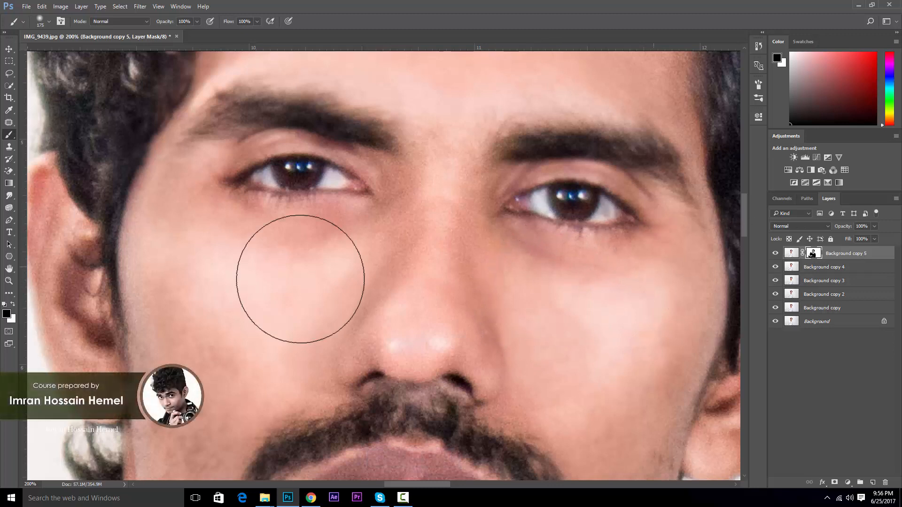
{"action": "left_click", "coordinate": [9, 197]}
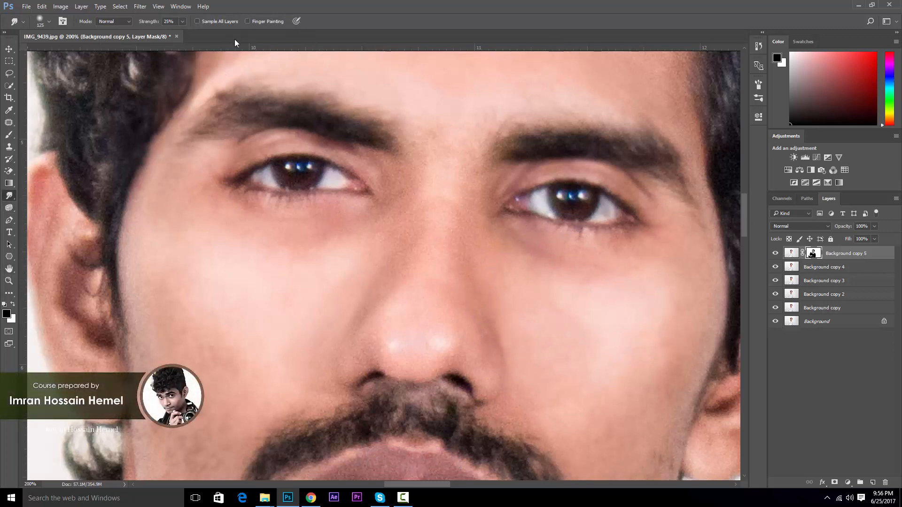
{"action": "left_click", "coordinate": [169, 22]}
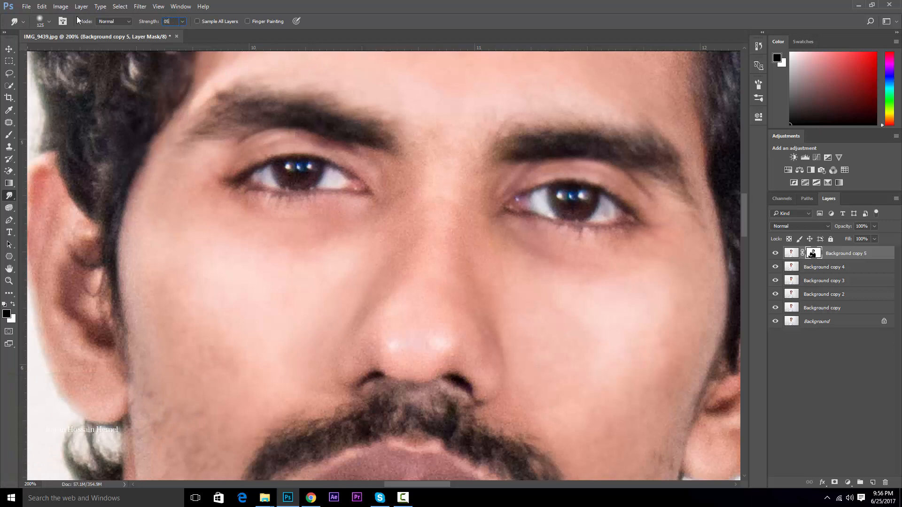
{"action": "key", "text": "F5"}
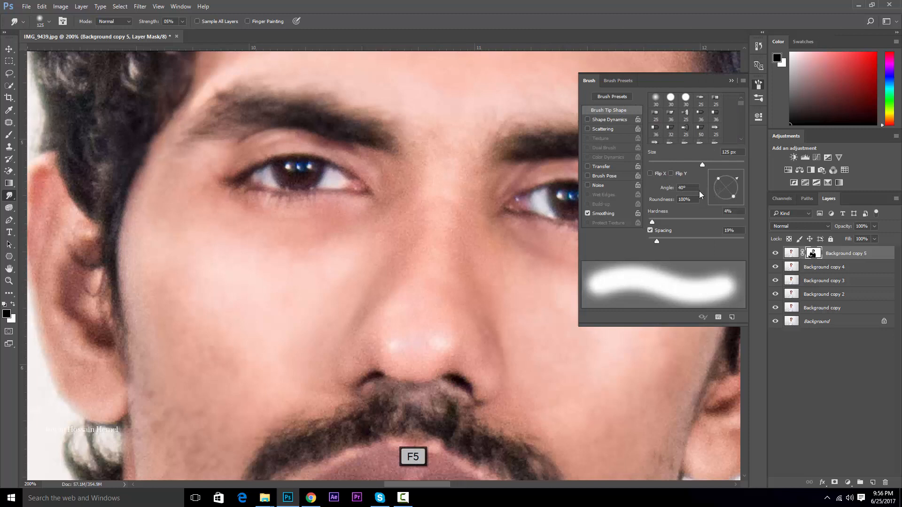
{"action": "type", "text": "25"}
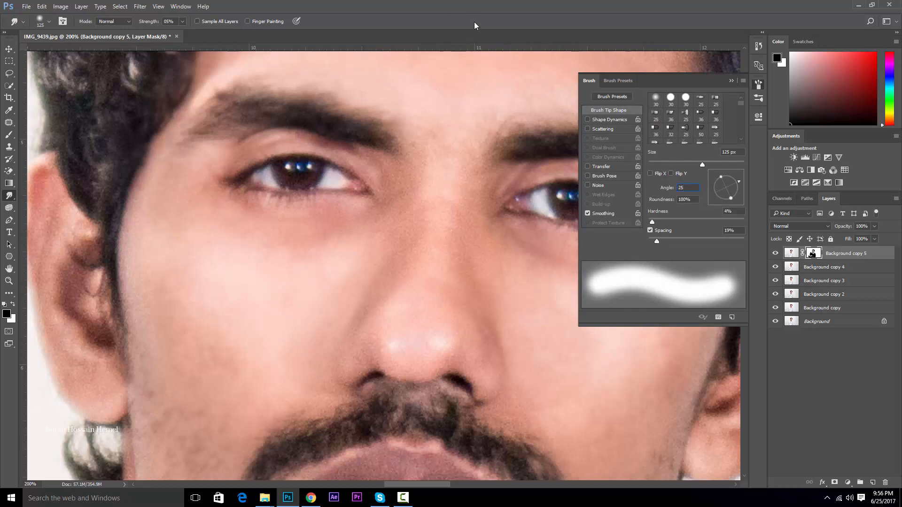
{"action": "key", "text": "bracketleft"}
{"action": "key", "text": "bracketleft"}
{"action": "key", "text": "bracketleft"}
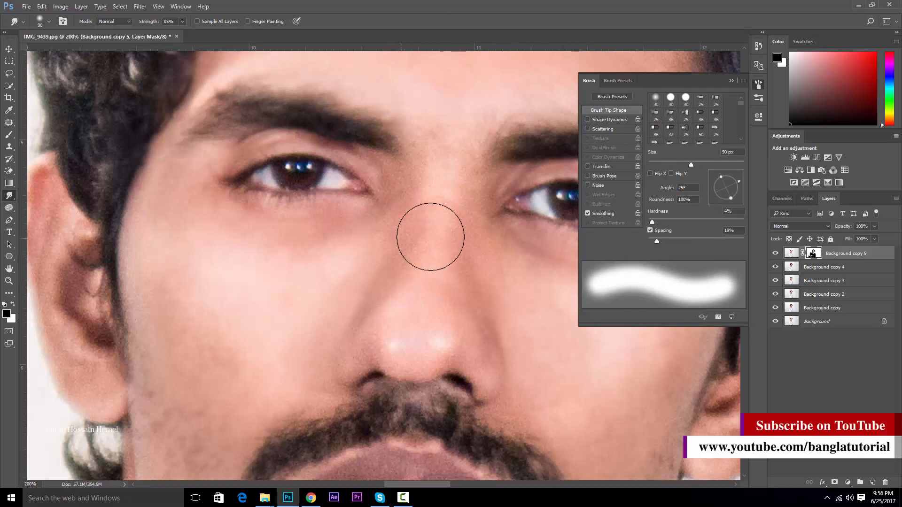
{"action": "left_click", "coordinate": [732, 81]}
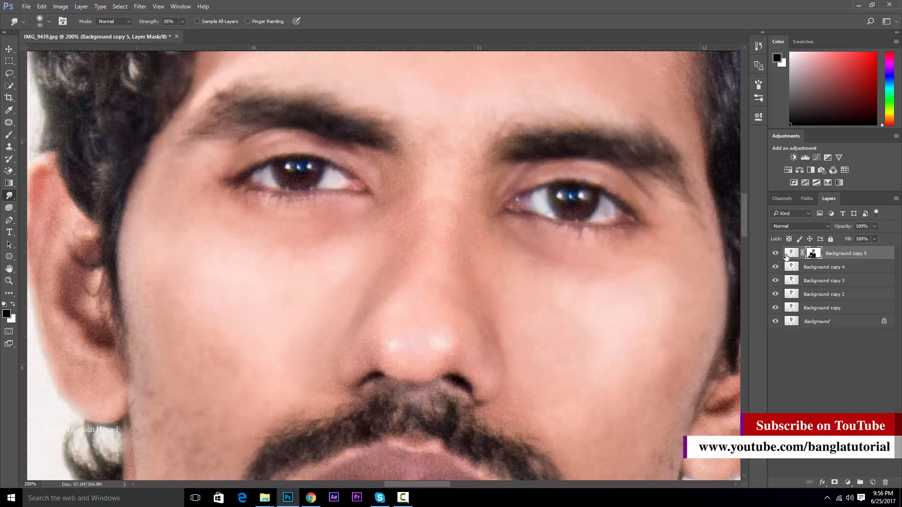
- Stamp all visible layers into a new layer above Background copy 5 and reduce the Smudge brush to 70 px
{"action": "left_click", "coordinate": [791, 254]}
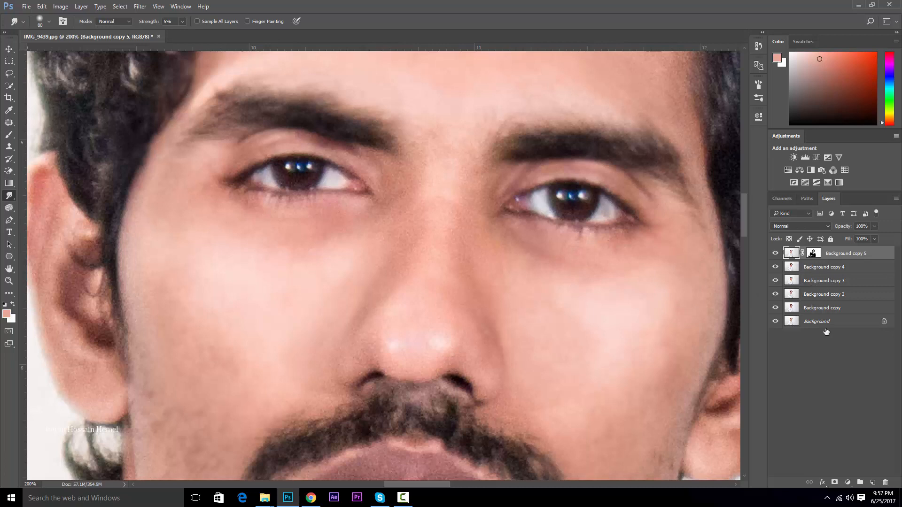
{"action": "key", "text": "ctrl+shift+alt+e"}
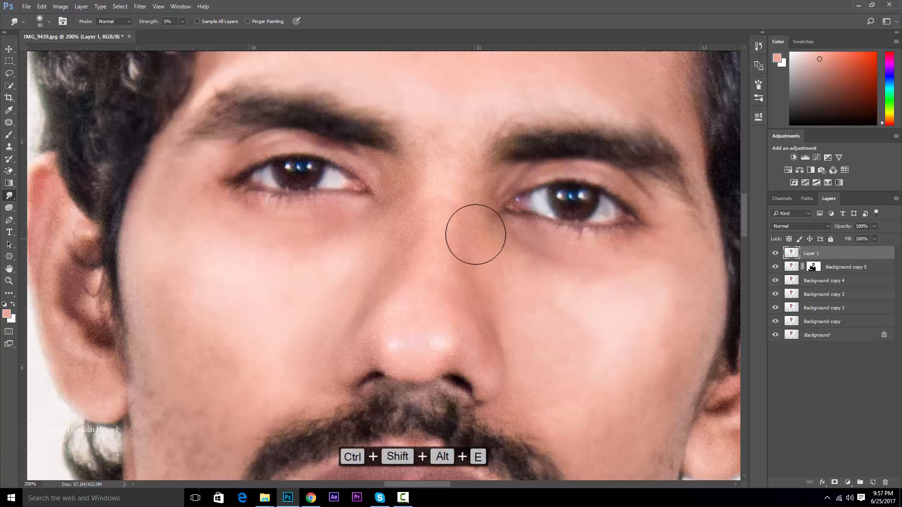
{"action": "key", "text": "bracketleft"}
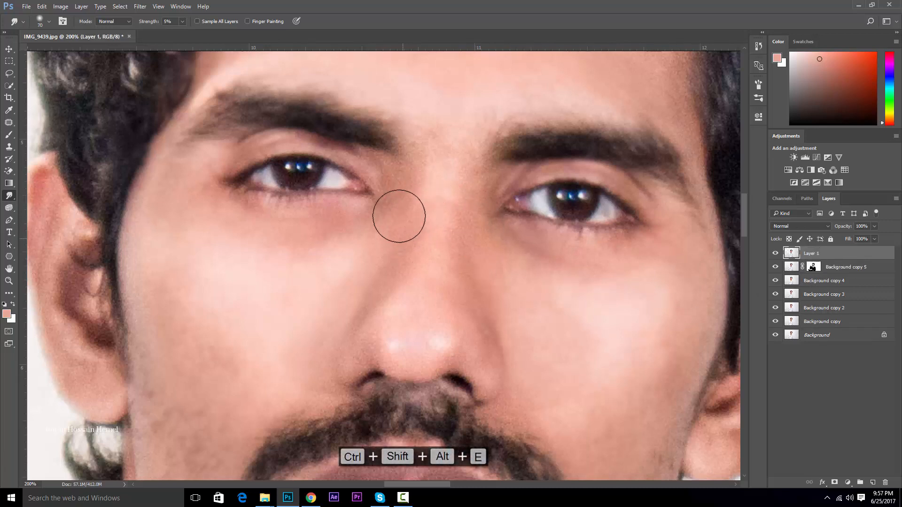
- Undo the last smudge strokes and try smudging the nose bridge with Finger Painting
{"action": "key", "text": "ctrl+alt+z"}
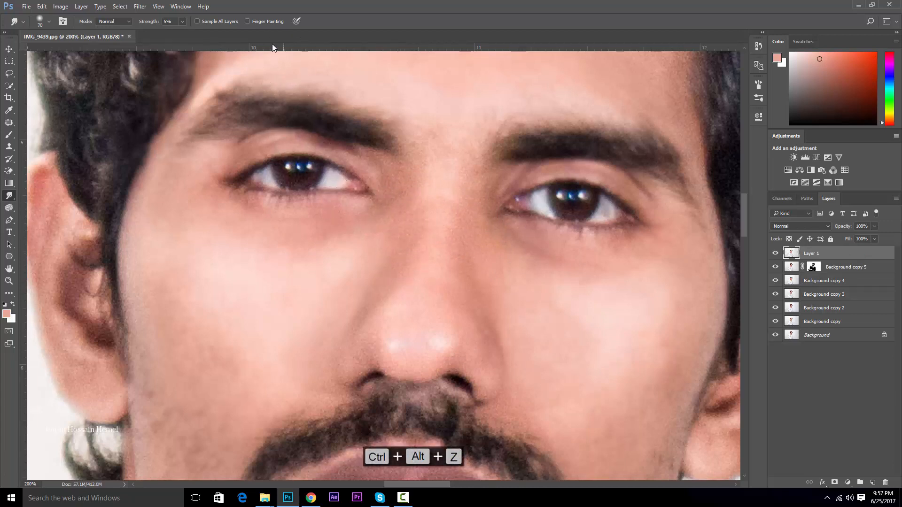
{"action": "left_click", "coordinate": [247, 21]}
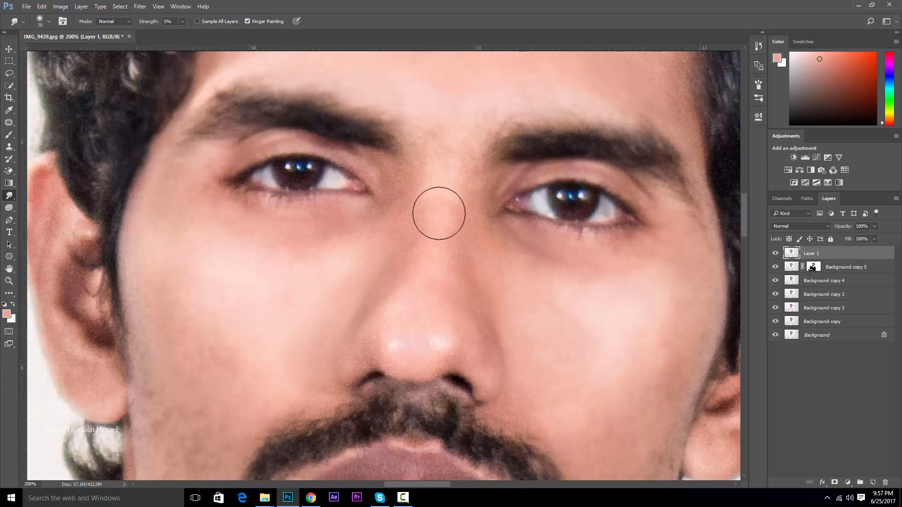
{"action": "key", "text": "ctrl+alt+z"}
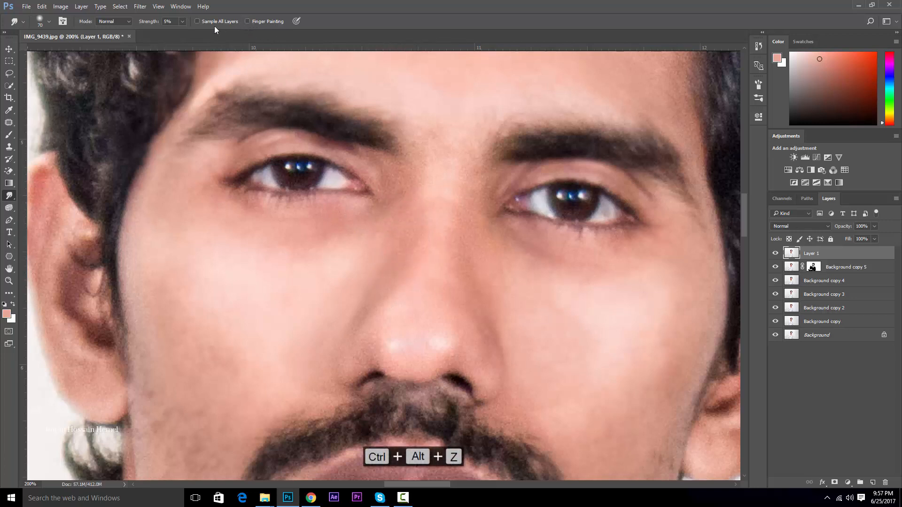
- Flip the Smudge brush tip in X and Y, turn off Smoothing and change the tip angle, undoing the test strokes
{"action": "key", "text": "F5"}
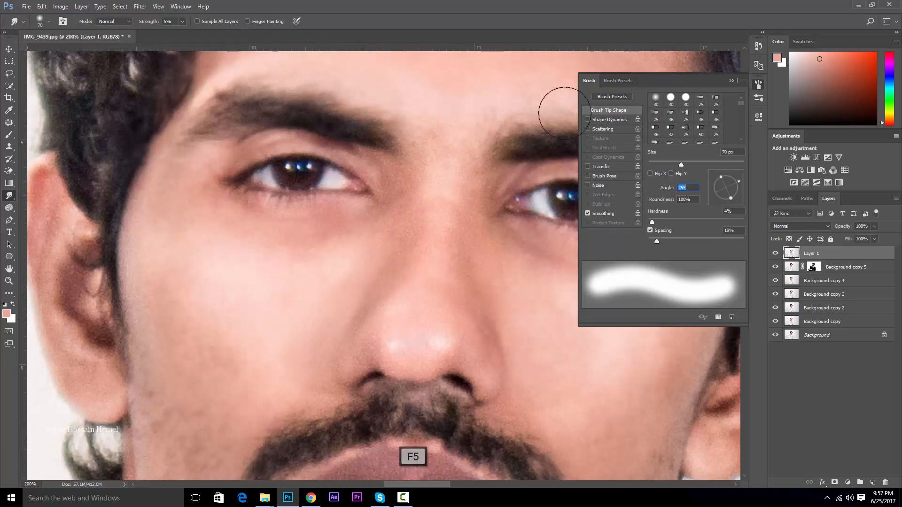
{"action": "left_click", "coordinate": [650, 173]}
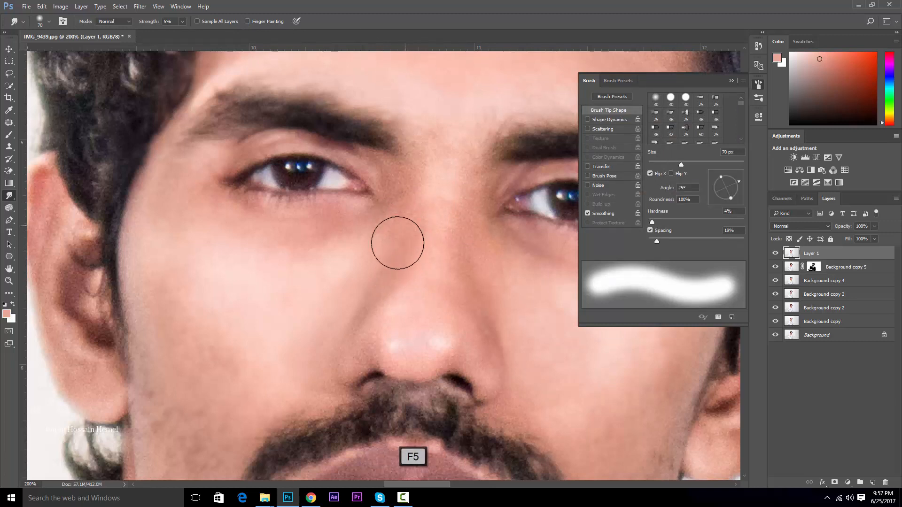
{"action": "left_click", "coordinate": [671, 173]}
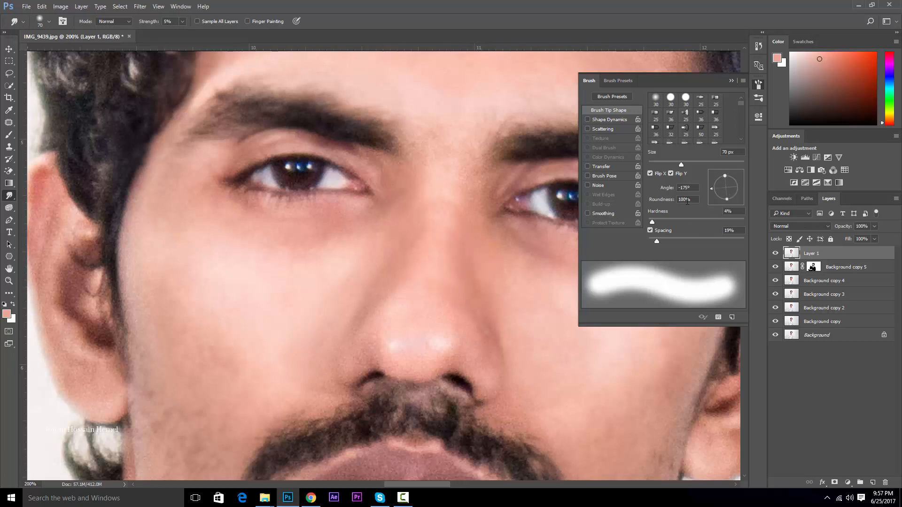
{"action": "left_click", "coordinate": [712, 171]}
{"action": "left_click", "coordinate": [731, 81]}
{"action": "key", "text": "ctrl+alt+z"}
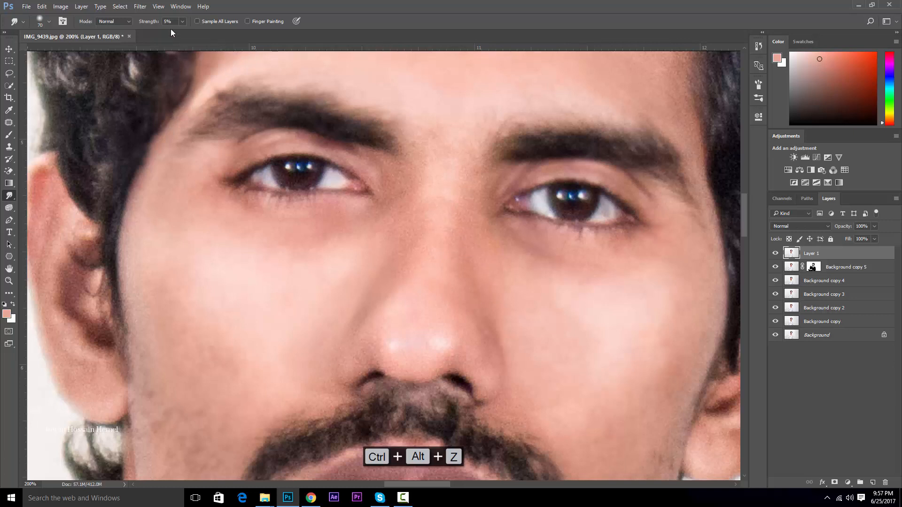
- Set the Smudge strength to 2% and smooth the nose bridge, reducing the brush to 50 px
{"action": "type", "text": "02"}
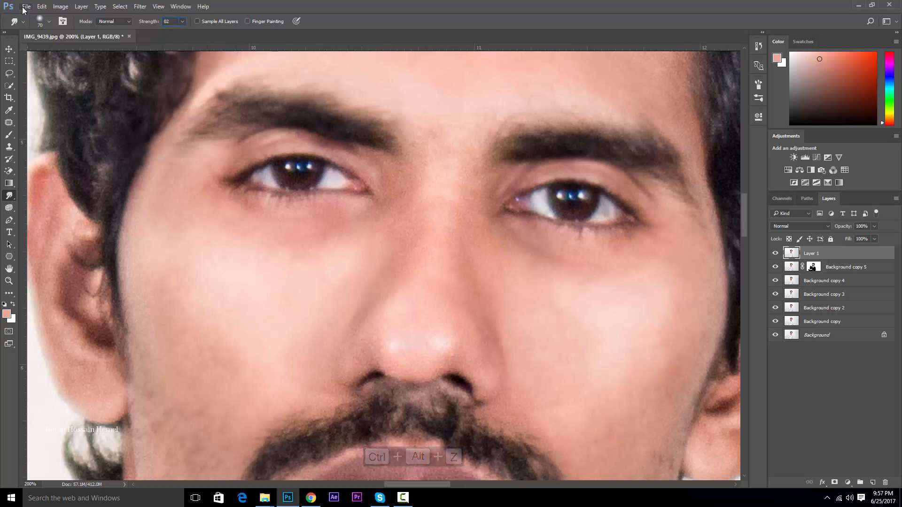
{"action": "key", "text": "bracketright"}
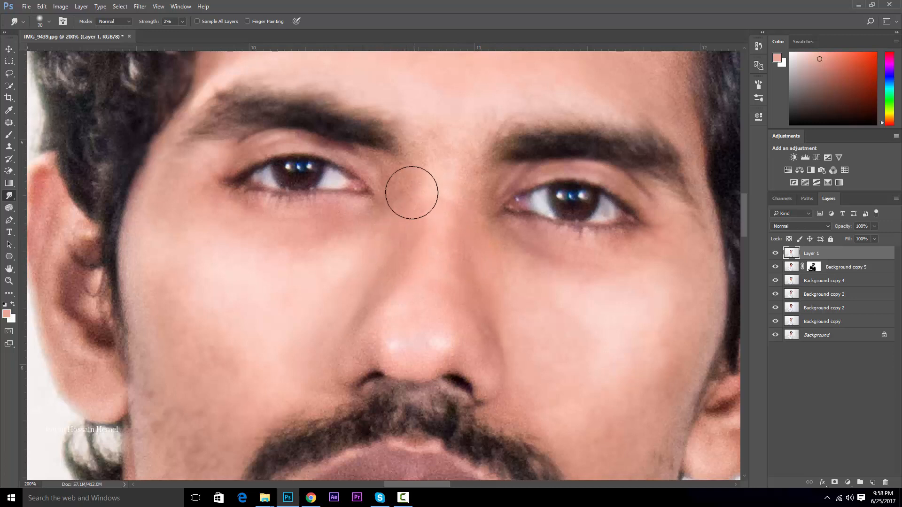
{"action": "key", "text": "bracketleft"}
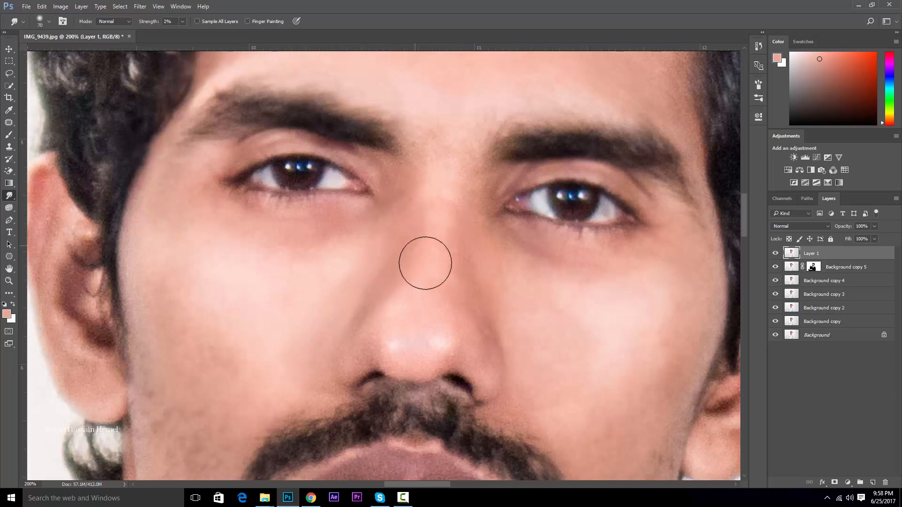
{"action": "key", "text": "bracketleft"}
{"action": "key", "text": "bracketleft"}
{"action": "key", "text": "bracketleft"}
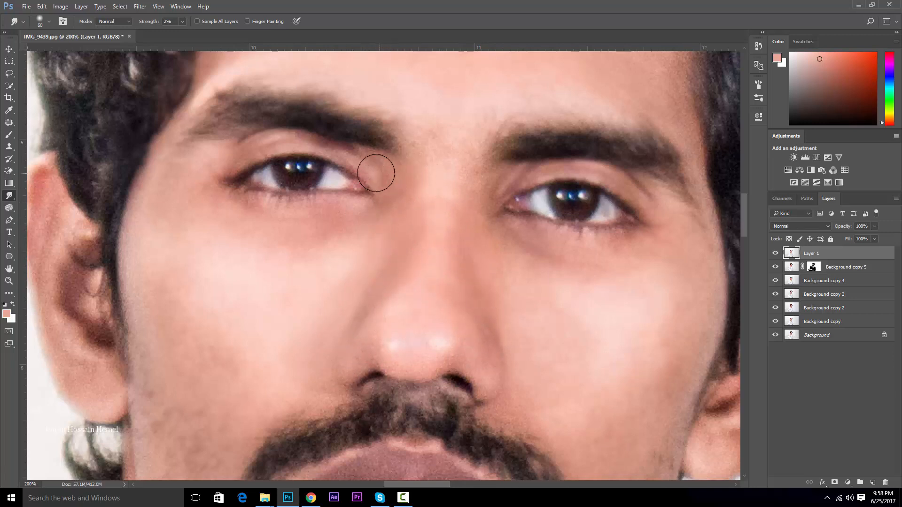
- Smudge the skin around the inner eye corners and between the eyebrows with the 50 px brush
{"action": "key", "text": "bracketleft"}
{"action": "key", "text": "bracketright"}
{"action": "key", "text": "bracketright"}
{"action": "key", "text": "bracketright"}
{"action": "key", "text": "bracketright"}
{"action": "key", "text": "space"}
{"action": "left_click_drag", "start_coordinate": [415, 269], "coordinate": [352, 398]}
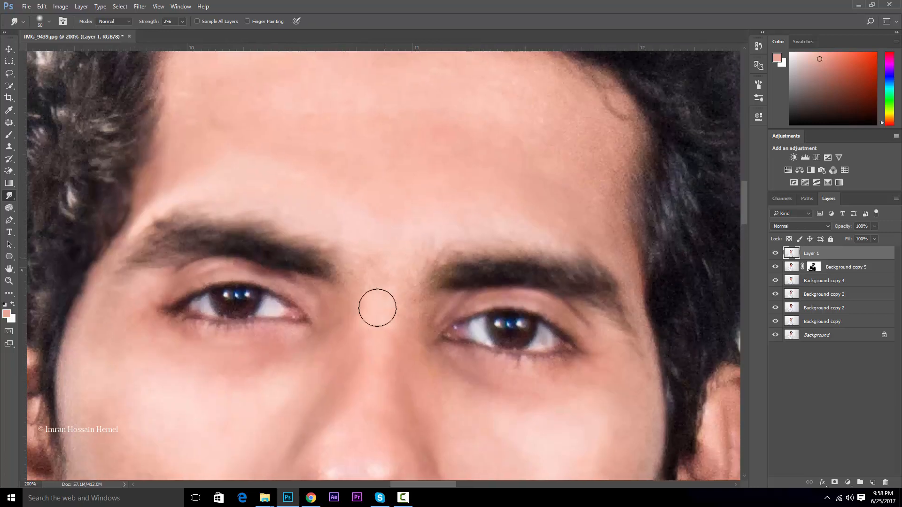
- Smudge the skin beside the nose and across the forehead, enlarging the brush from 50 px to 90 px
{"action": "key", "text": "bracketright"}
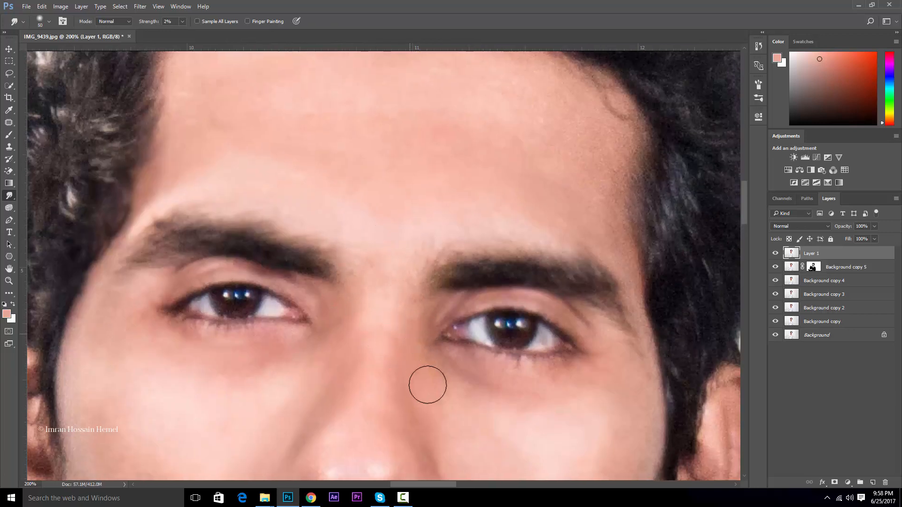
{"action": "key", "text": "bracketright"}
{"action": "key", "text": "bracketright"}
{"action": "key", "text": "bracketright"}
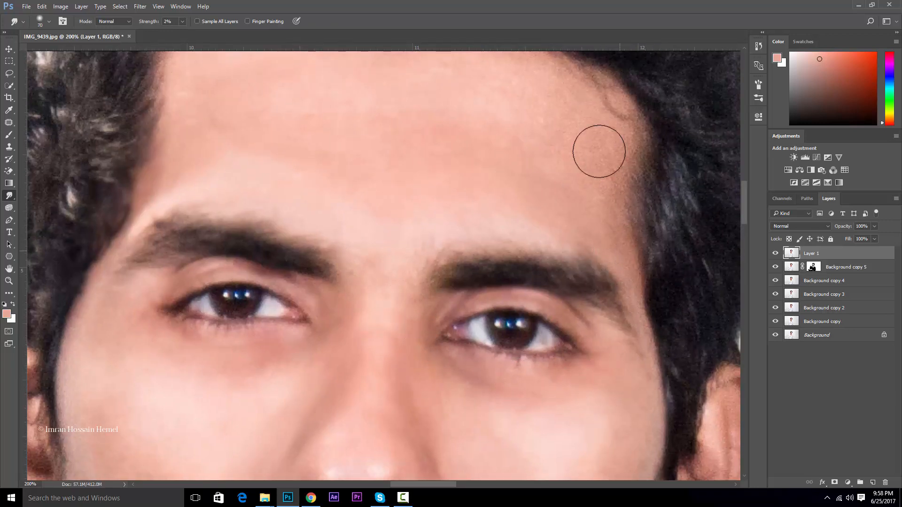
{"action": "key", "text": "space"}
{"action": "left_click_drag", "start_coordinate": [554, 115], "coordinate": [519, 239]}
{"action": "key", "text": "bracketright"}
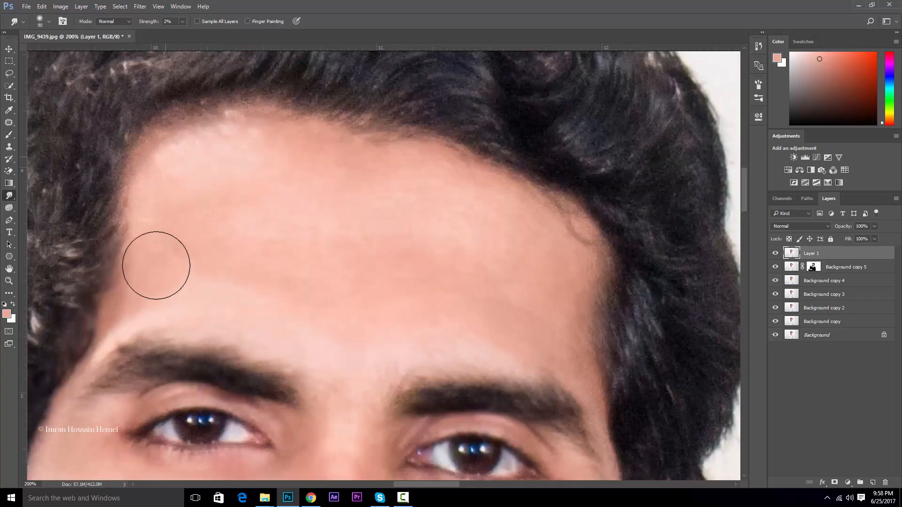
- Smudge the cheeks and the skin around the mouth, reducing the brush from 90 px to 45 px
{"action": "key", "text": "space"}
{"action": "left_click_drag", "start_coordinate": [367, 332], "coordinate": [375, 151]}
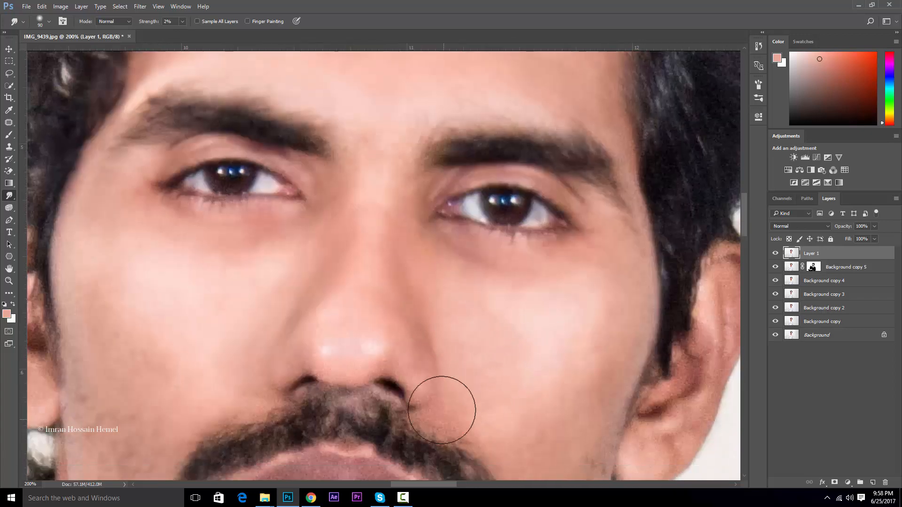
{"action": "key", "text": "space"}
{"action": "left_click_drag", "start_coordinate": [355, 357], "coordinate": [457, 130]}
{"action": "key", "text": "bracketleft"}
{"action": "key", "text": "bracketleft"}
{"action": "key", "text": "bracketleft"}
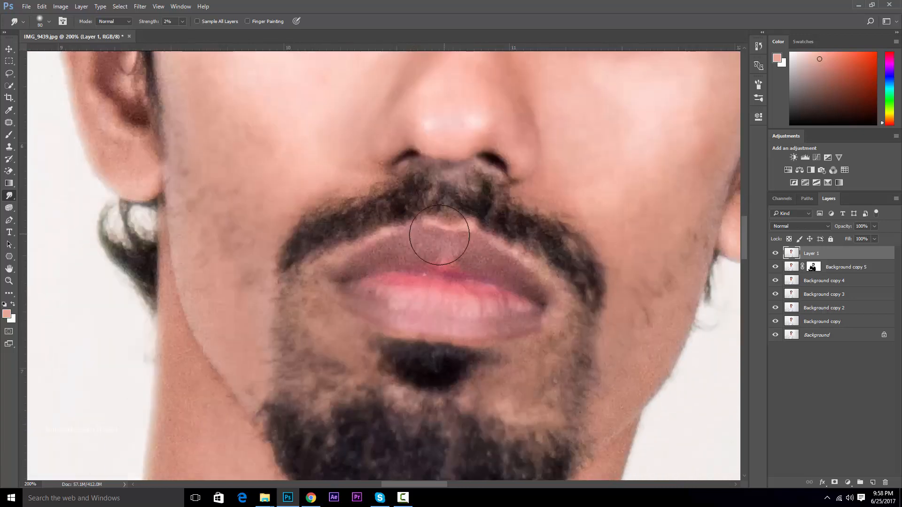
{"action": "key", "text": "bracketleft"}
{"action": "key", "text": "bracketleft"}
{"action": "key", "text": "ctrl+minus"}
{"action": "key", "text": "ctrl+minus"}
{"action": "key", "text": "ctrl+minus"}
{"action": "key", "text": "ctrl+minus"}
{"action": "key", "text": "ctrl+minus"}
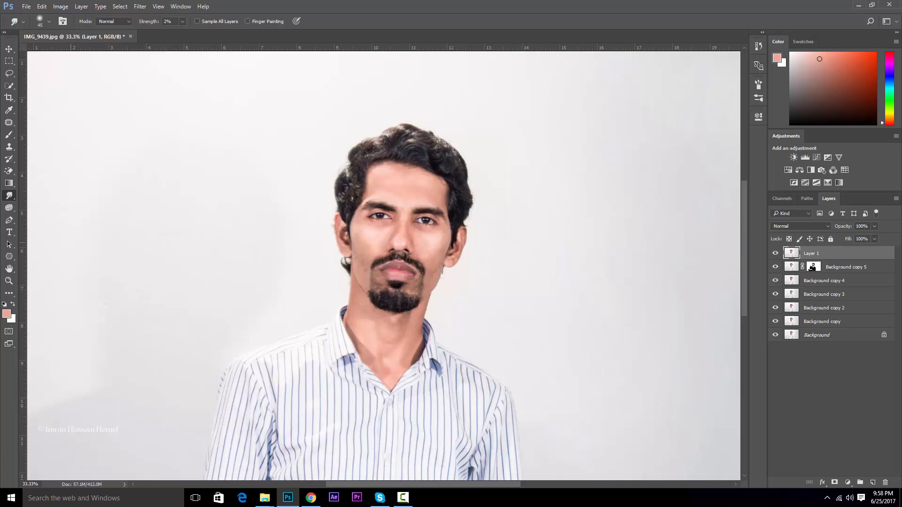
{"action": "left_click", "coordinate": [10, 208]}
{"action": "key", "text": "shift+o"}
{"action": "key", "text": "shift+o"}
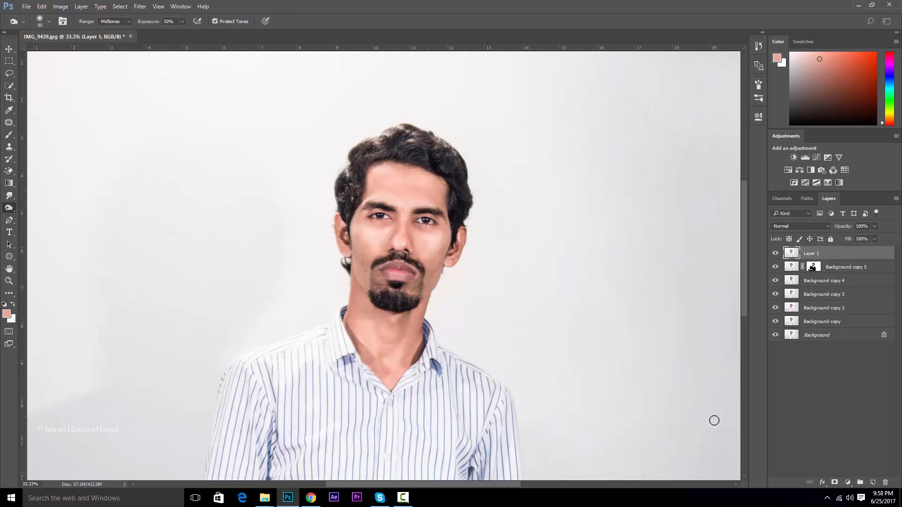
- Add a Selective Color adjustment layer above Layer 1 and set Black to +11% for the Blacks
{"action": "left_click", "coordinate": [848, 484]}
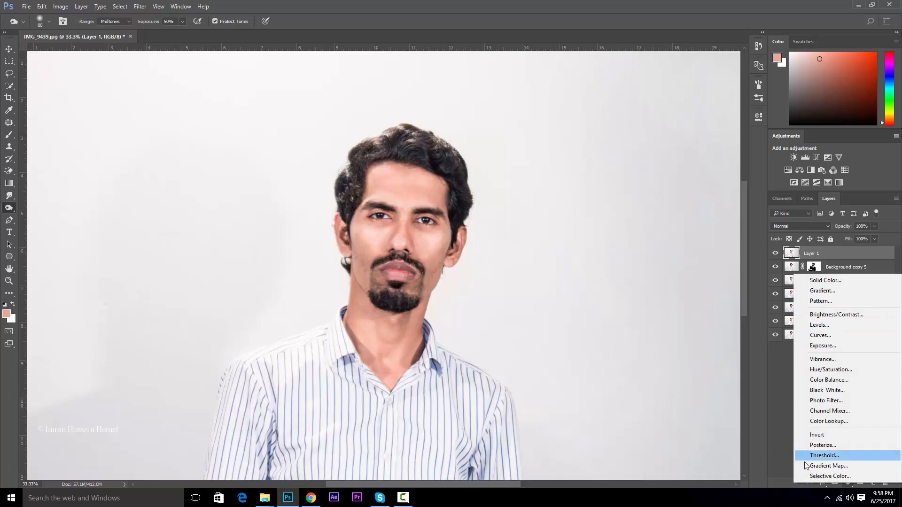
{"action": "left_click", "coordinate": [830, 476]}
{"action": "left_click", "coordinate": [640, 155]}
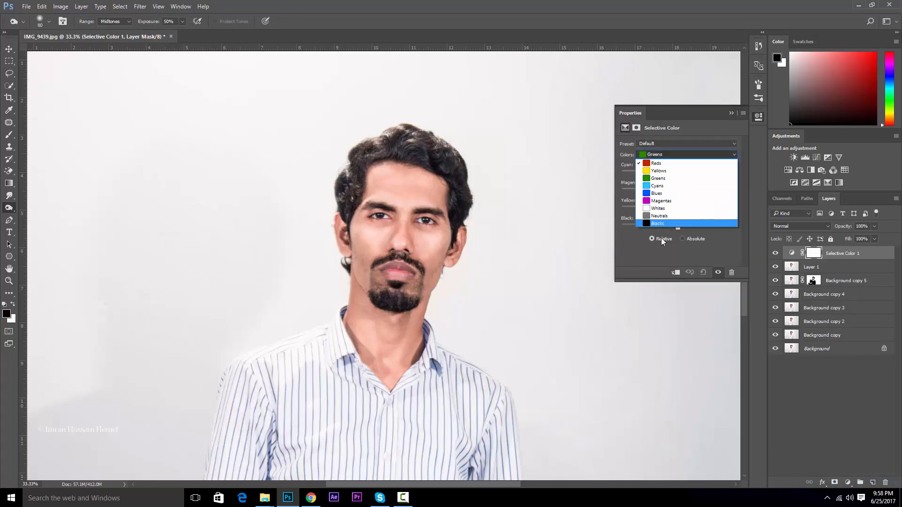
{"action": "left_click", "coordinate": [659, 224]}
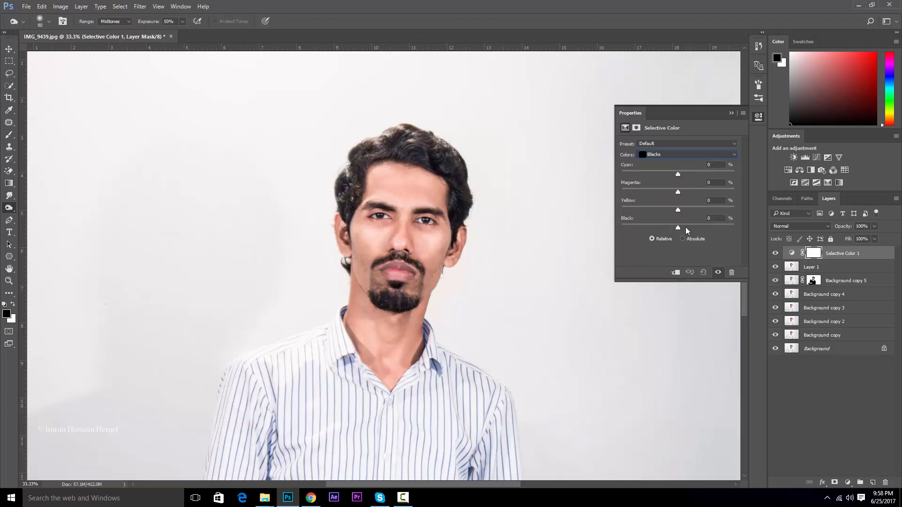
{"action": "left_click_drag", "start_coordinate": [679, 230], "coordinate": [686, 230]}
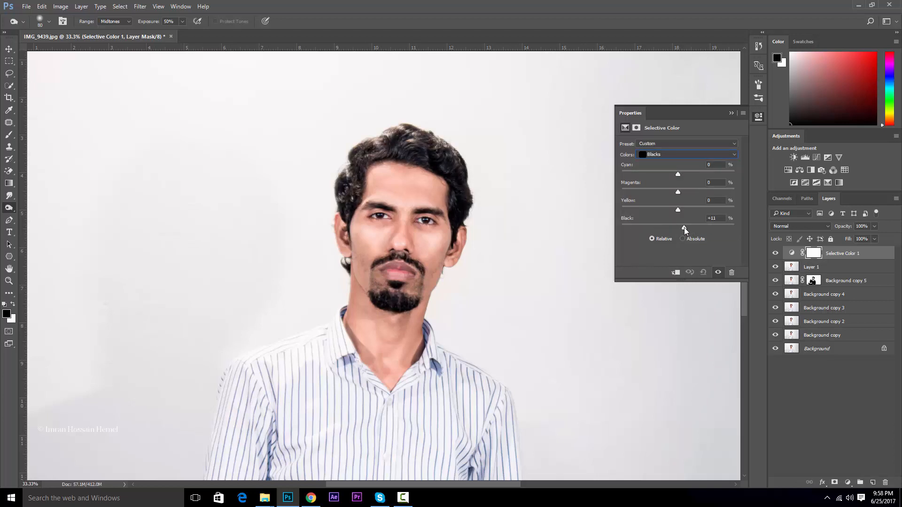
{"action": "left_click", "coordinate": [731, 113]}
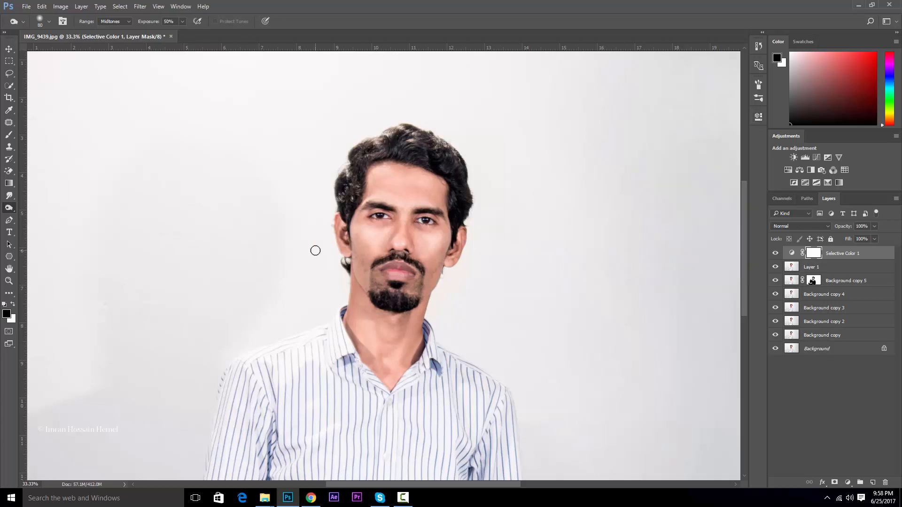
- Add a second Selective Color adjustment layer and set Black to -22% for the Reds, leaving Cyan at 0%
{"action": "left_click", "coordinate": [848, 483]}
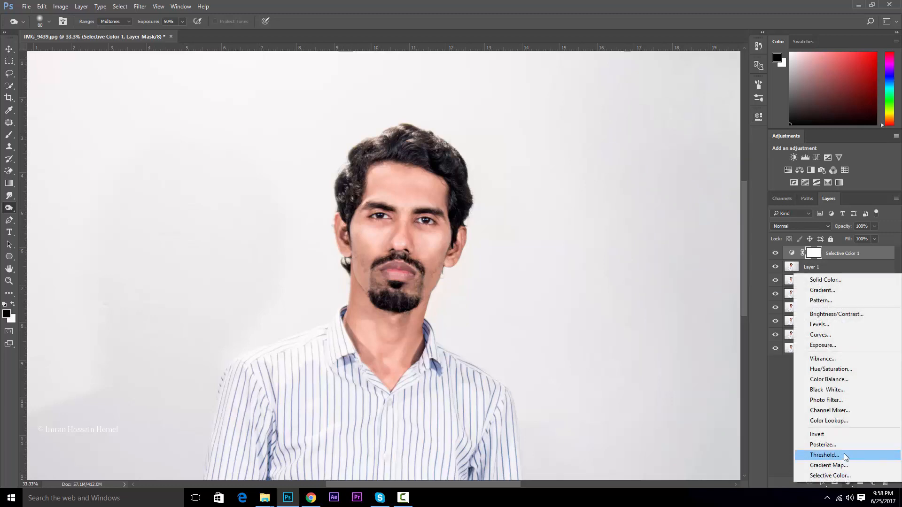
{"action": "left_click", "coordinate": [832, 475]}
{"action": "left_click", "coordinate": [686, 154]}
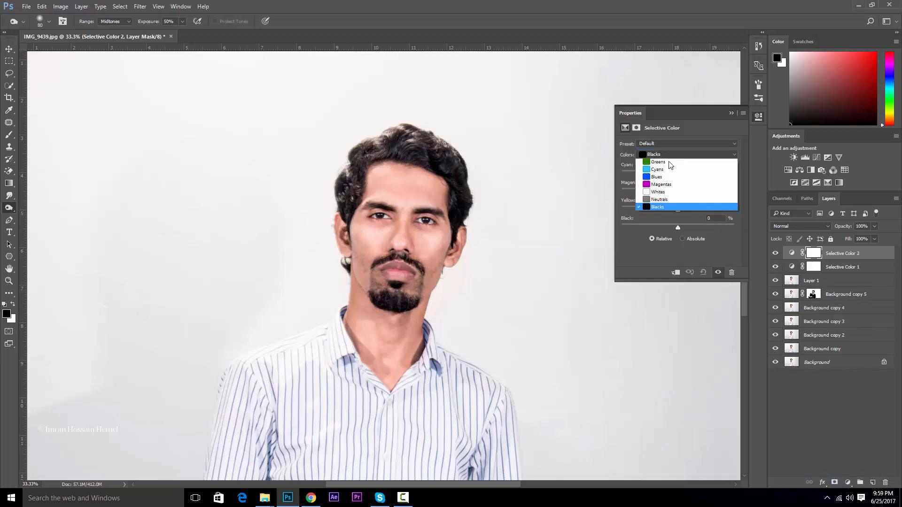
{"action": "left_click", "coordinate": [661, 163]}
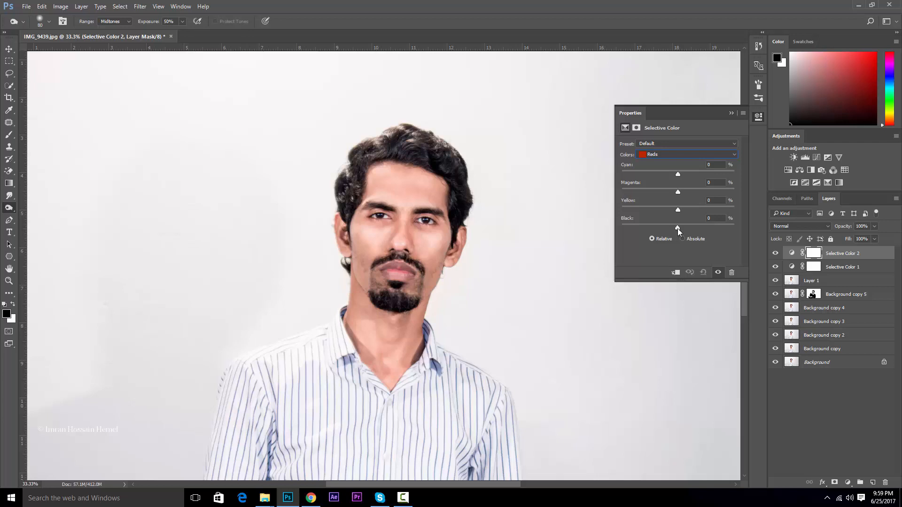
{"action": "left_click_drag", "start_coordinate": [677, 229], "coordinate": [671, 229]}
{"action": "left_click_drag", "start_coordinate": [457, 149], "coordinate": [760, 153]}
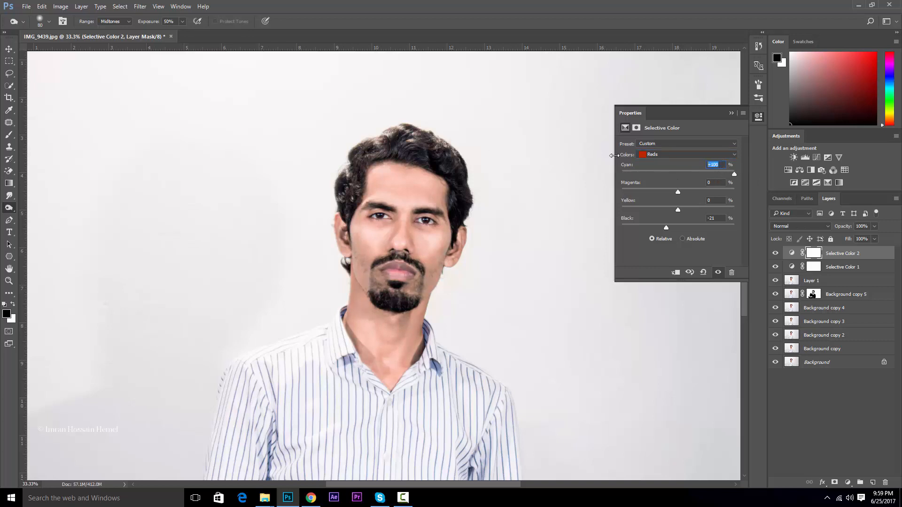
{"action": "left_click", "coordinate": [669, 154]}
{"action": "left_click", "coordinate": [664, 162]}
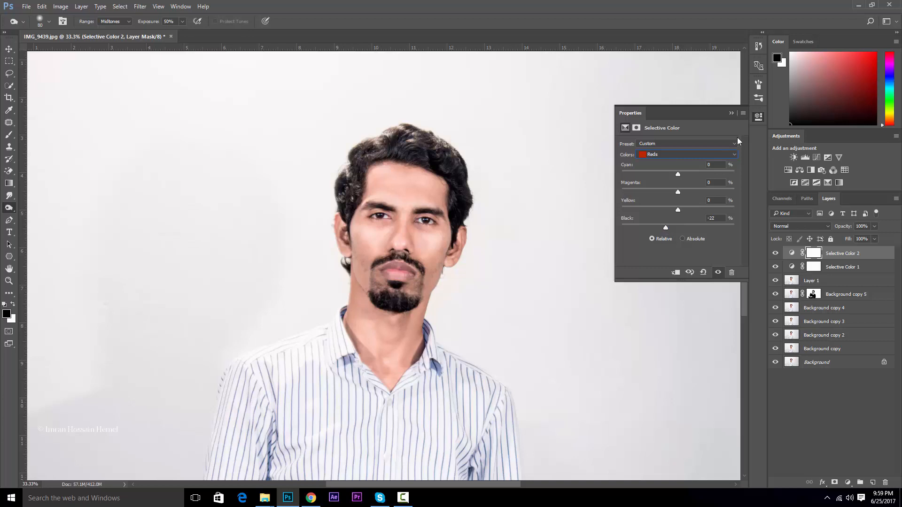
{"action": "left_click", "coordinate": [731, 113]}
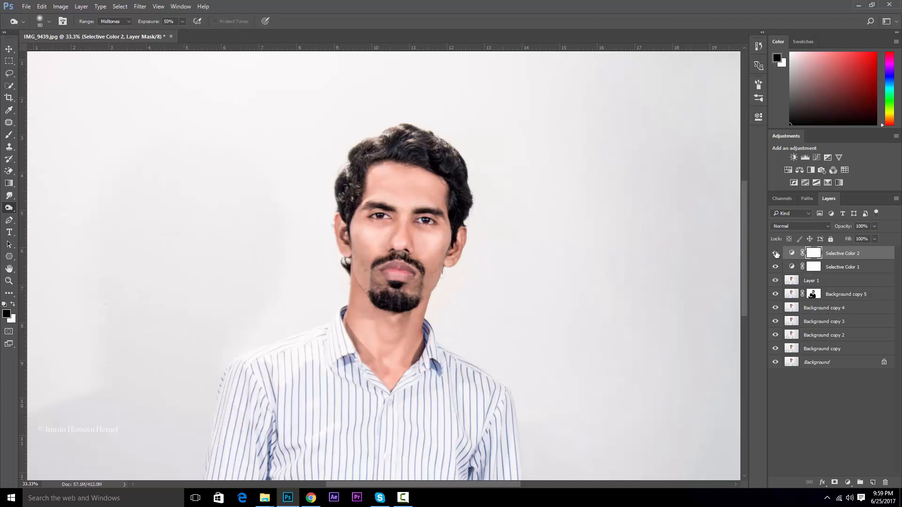
- Compare the retouched portrait with the original by hiding and restoring all layers above Background
{"action": "left_click_drag", "start_coordinate": [772, 339], "coordinate": [774, 351]}
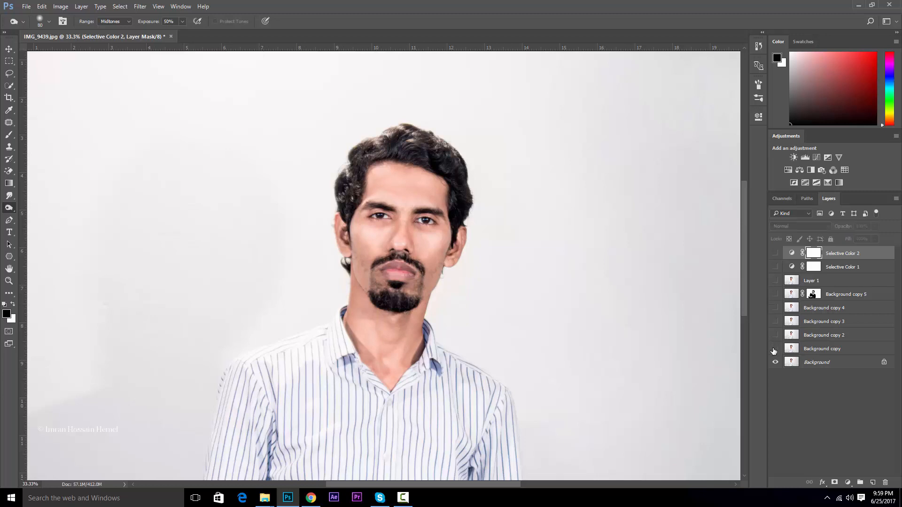
{"action": "key", "text": "ctrl+plus"}
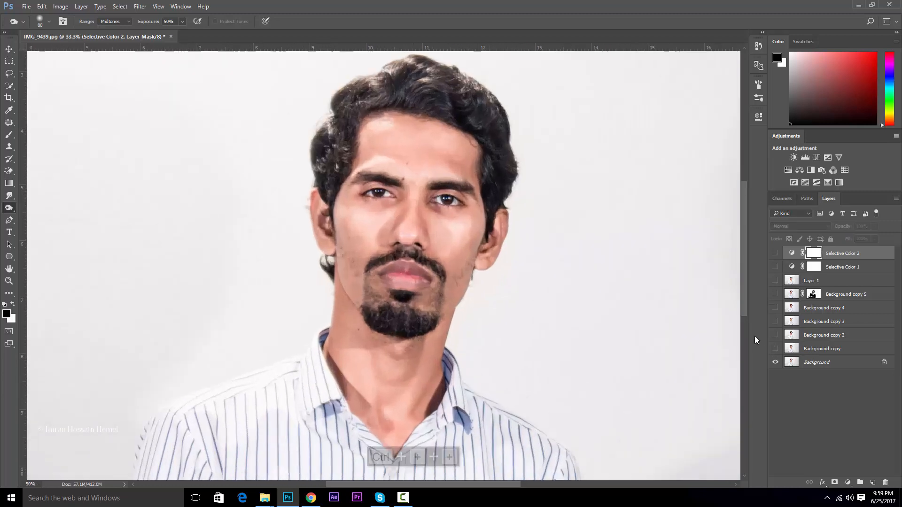
{"action": "left_click_drag", "start_coordinate": [776, 349], "coordinate": [774, 254]}
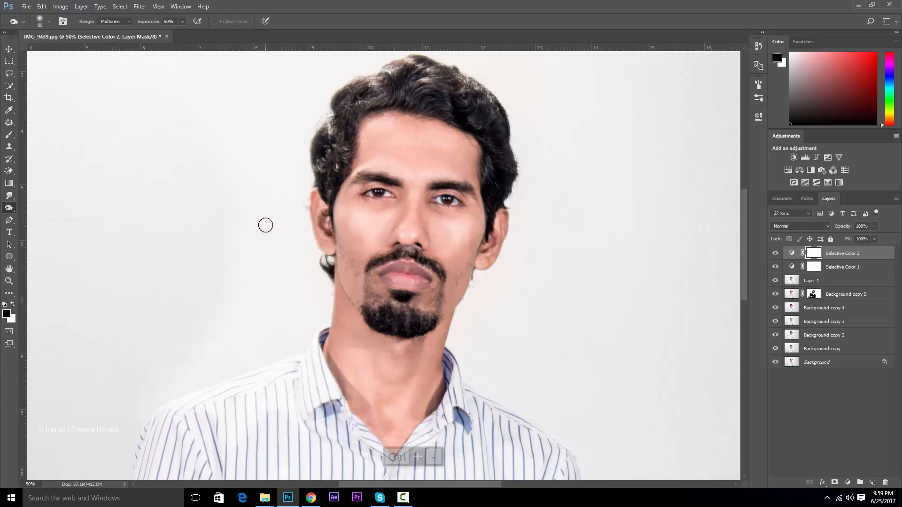
- Draw a portrait-format crop around the man's head and torso, then shift the photo and narrow the frame's sides
{"action": "key", "text": "ctrl+minus"}
{"action": "key", "text": "ctrl+minus"}
{"action": "key", "text": "ctrl+minus"}
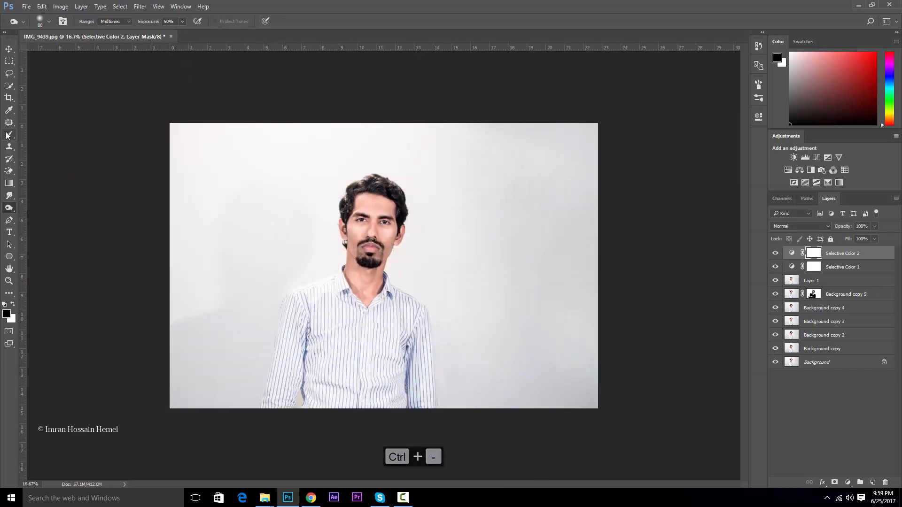
{"action": "key", "text": "c"}
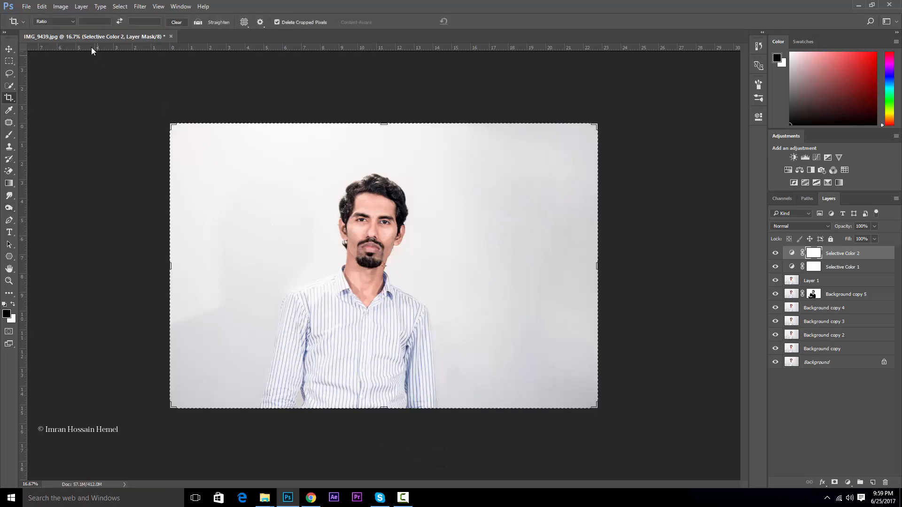
{"action": "left_click_drag", "start_coordinate": [270, 151], "coordinate": [445, 383]}
{"action": "left_click_drag", "start_coordinate": [425, 242], "coordinate": [420, 245]}
{"action": "left_click_drag", "start_coordinate": [473, 266], "coordinate": [462, 265]}
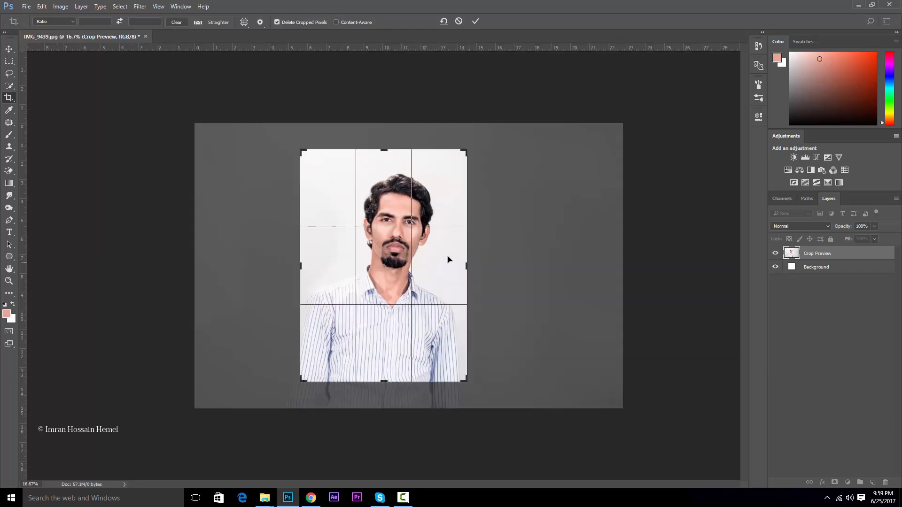
- Rotate the photo slightly counter-clockwise in the crop frame, tighten the frame to head and chest with space above the hair, and apply the crop
{"action": "left_click_drag", "start_coordinate": [517, 274], "coordinate": [514, 262]}
{"action": "left_click_drag", "start_coordinate": [419, 261], "coordinate": [418, 265]}
{"action": "left_click_drag", "start_coordinate": [468, 377], "coordinate": [456, 360]}
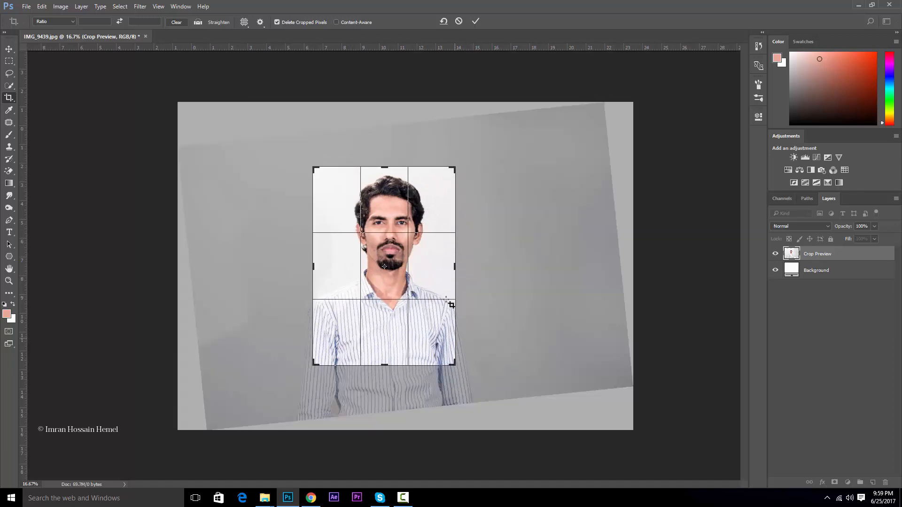
{"action": "left_click_drag", "start_coordinate": [427, 248], "coordinate": [454, 264]}
{"action": "left_click_drag", "start_coordinate": [430, 263], "coordinate": [431, 261]}
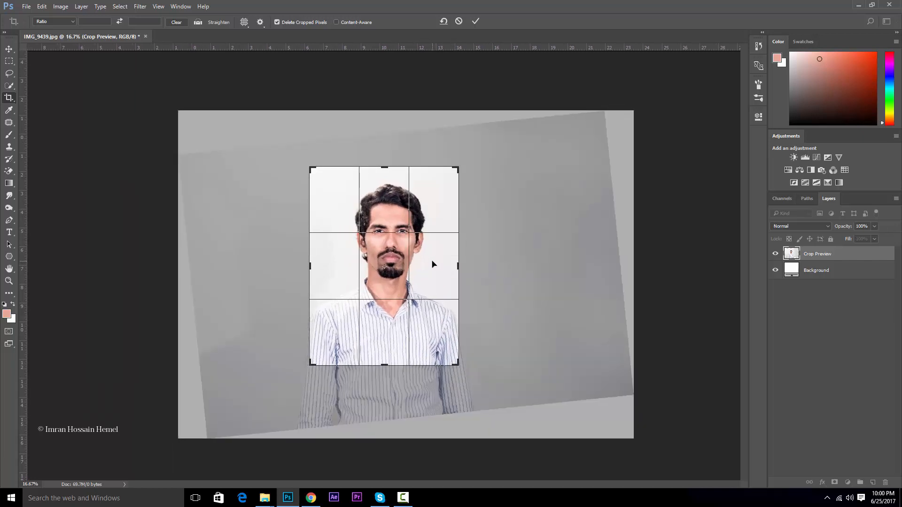
{"action": "key", "text": "Return"}
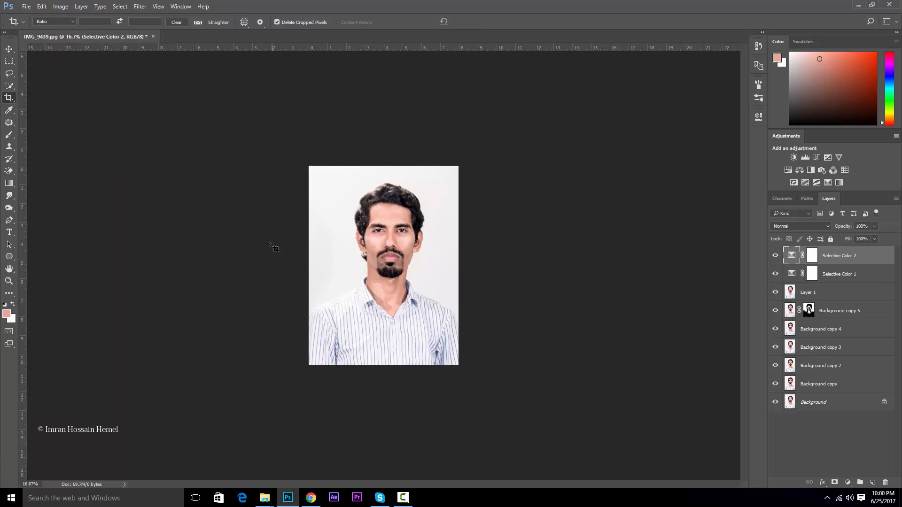
{"action": "left_click", "coordinate": [9, 61]}
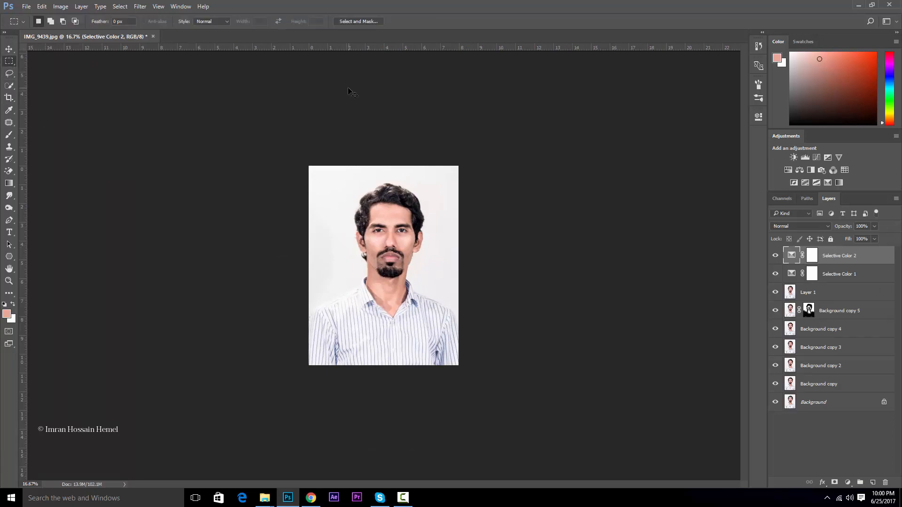
{"action": "key", "text": "ctrl+plus"}
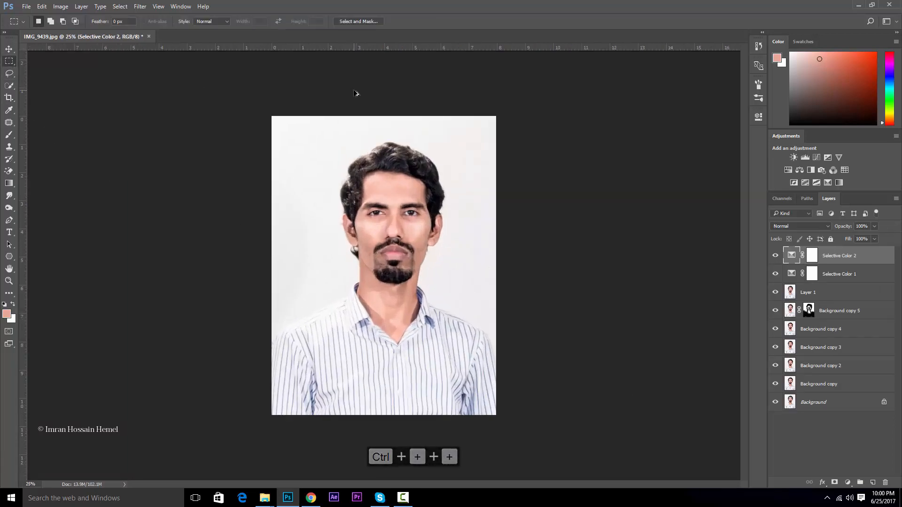
- Start saving a JPEG copy, clear the suggested file name, and browse drive N: to Next Project > Photoshop CC Tutorial > 7 Retouching
{"action": "key", "text": "ctrl+alt+s"}
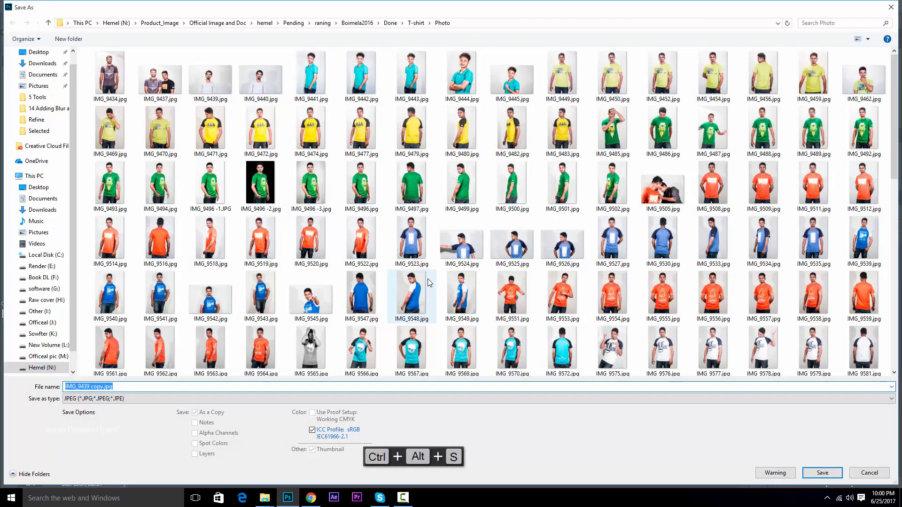
{"action": "key", "text": "BackSpace"}
{"action": "left_click", "coordinate": [57, 367]}
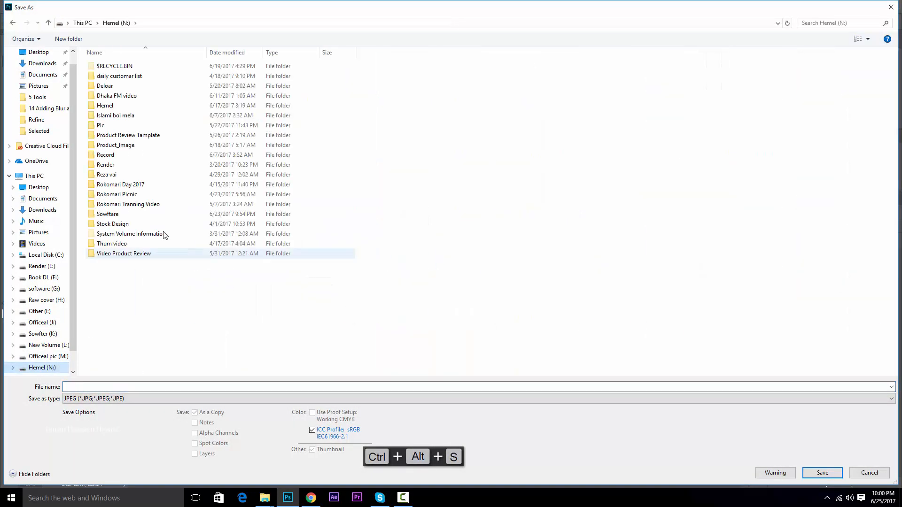
{"action": "double_click", "coordinate": [116, 106]}
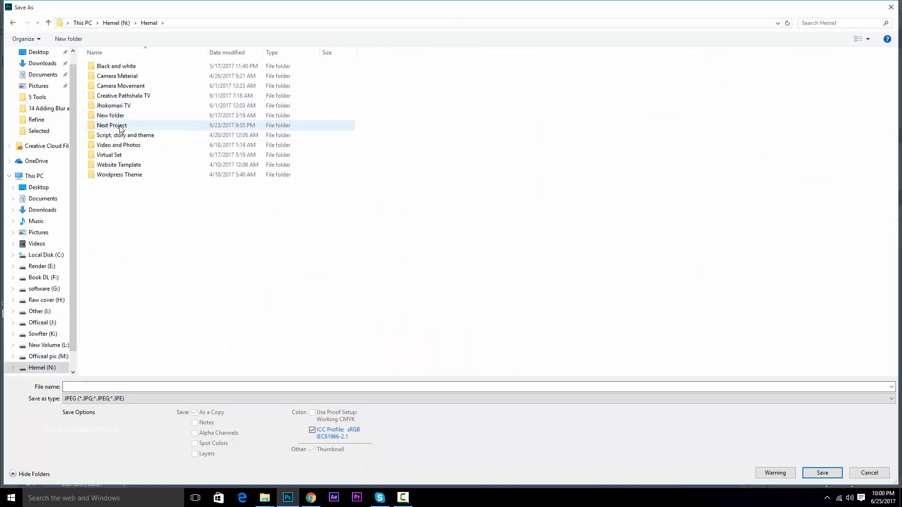
{"action": "double_click", "coordinate": [122, 126]}
{"action": "double_click", "coordinate": [131, 107]}
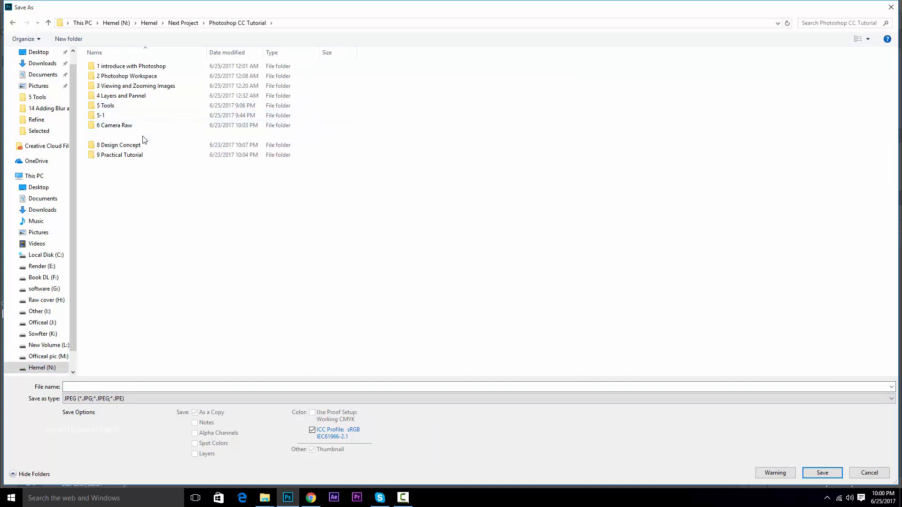
{"action": "double_click", "coordinate": [147, 136]}
- Create a folder named 1 inside 7 Retouching and open it as the save location
{"action": "right_click", "coordinate": [271, 159]}
{"action": "mouse_move", "coordinate": [329, 244]}
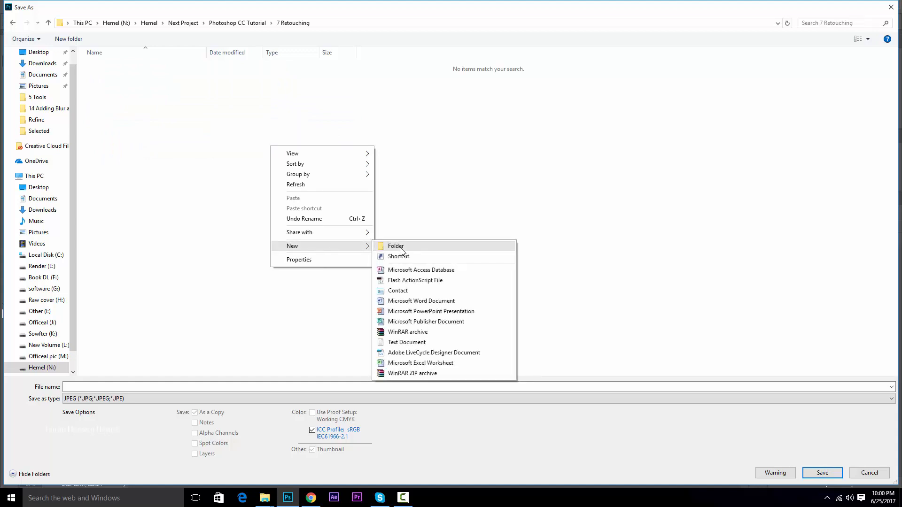
{"action": "left_click", "coordinate": [396, 246]}
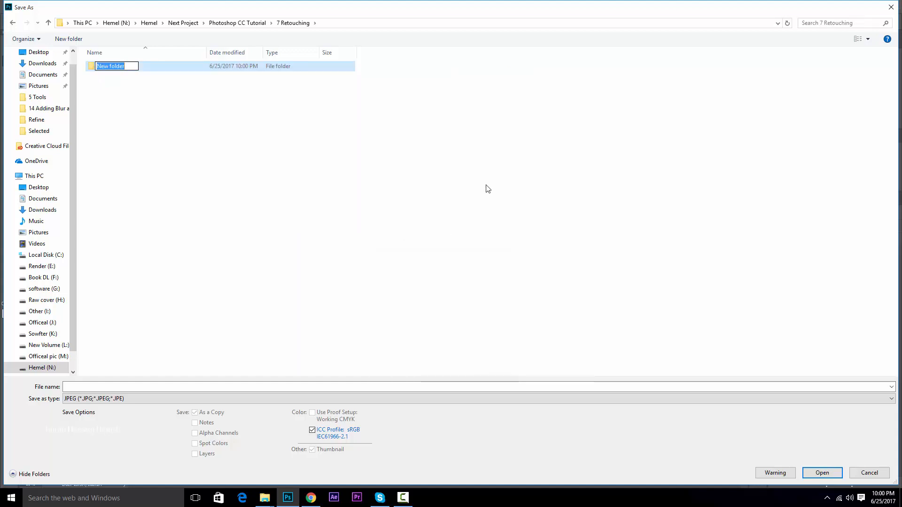
{"action": "type", "text": "1"}
{"action": "key", "text": "Return"}
{"action": "key", "text": "Return"}
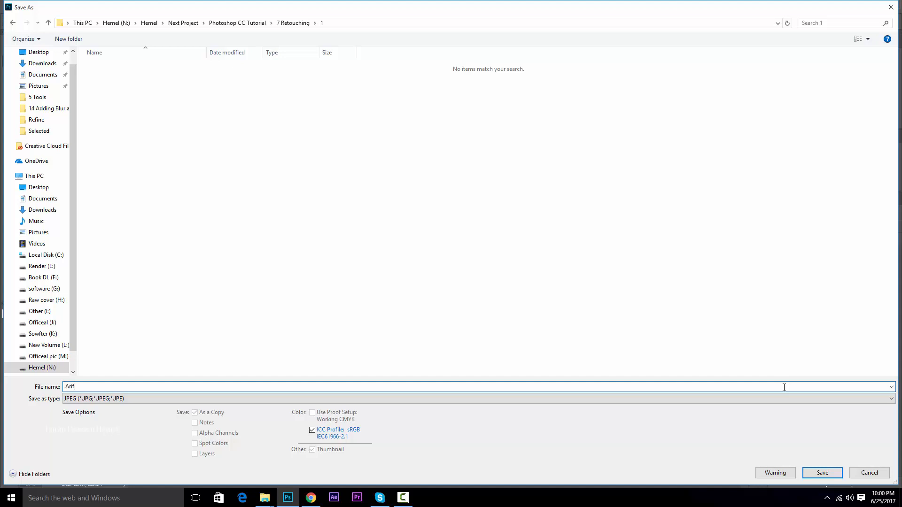
- Save the cropped portrait as a JPEG named with the subject's first name, at quality 12
{"action": "key", "text": "Return"}
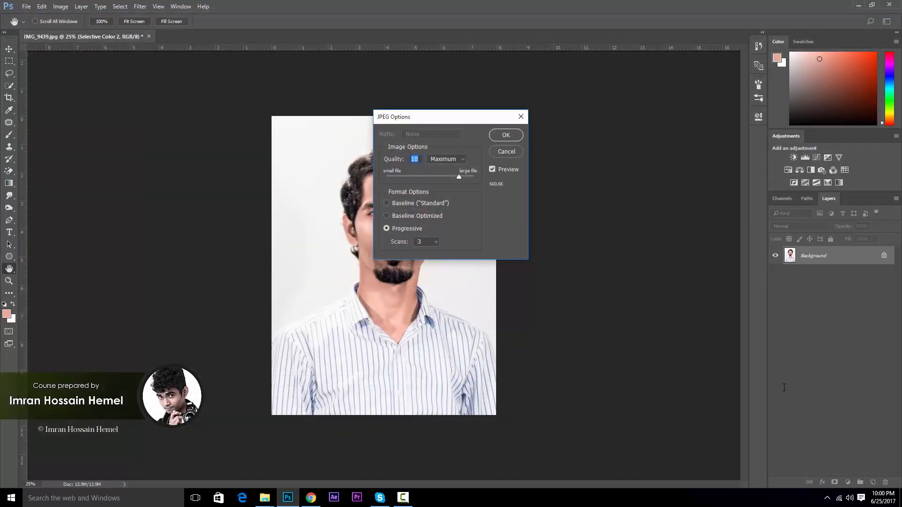
{"action": "type", "text": "1"}
{"action": "left_click", "coordinate": [506, 135]}
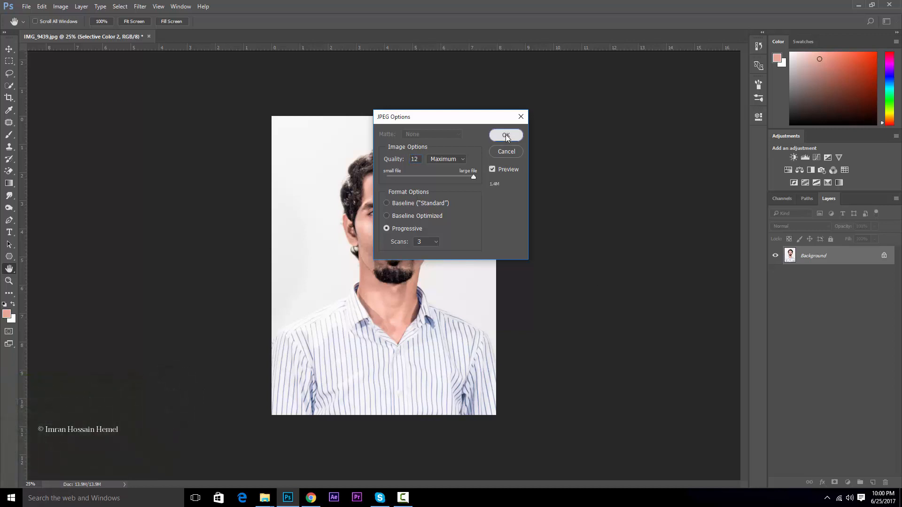
- Undo the crop to restore the full-frame photo
{"action": "key", "text": "ctrl+alt+z"}
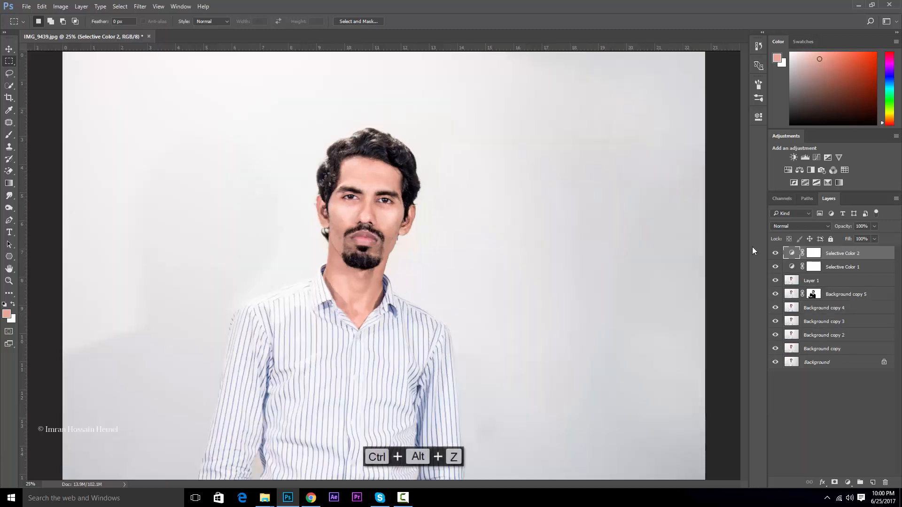
{"action": "key", "text": "ctrl+minus"}
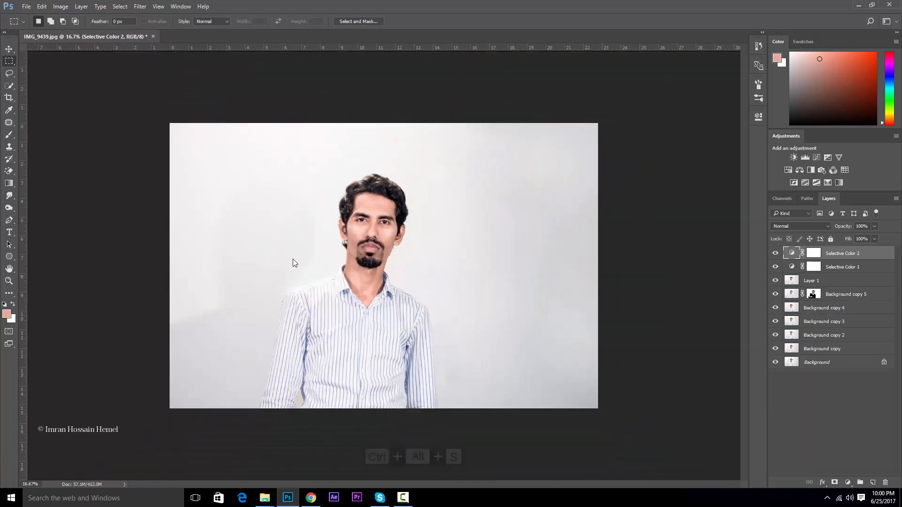
- Start saving another copy and browse drive N: to folder 1 inside Photoshop CC Tutorial > 7 Retouching
{"action": "key", "text": "ctrl+alt+s"}
{"action": "left_click", "coordinate": [45, 368]}
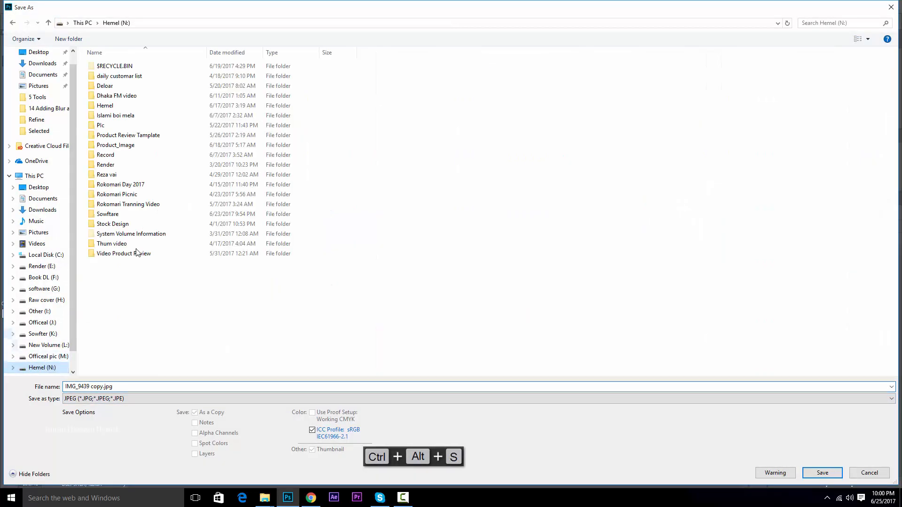
{"action": "double_click", "coordinate": [121, 108]}
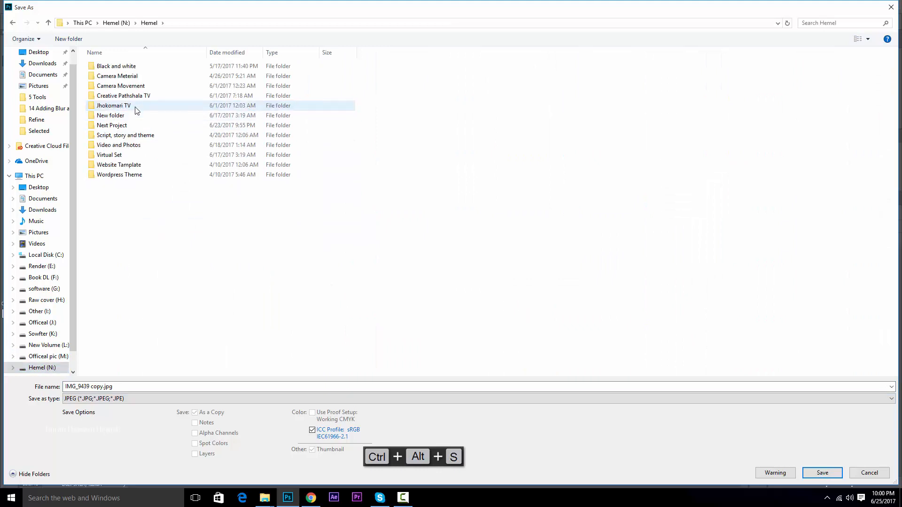
{"action": "double_click", "coordinate": [120, 125]}
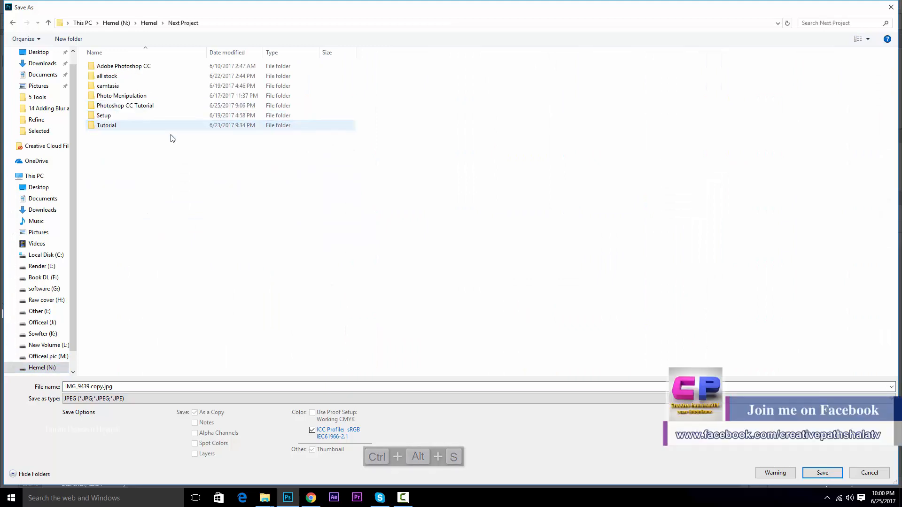
{"action": "double_click", "coordinate": [111, 125]}
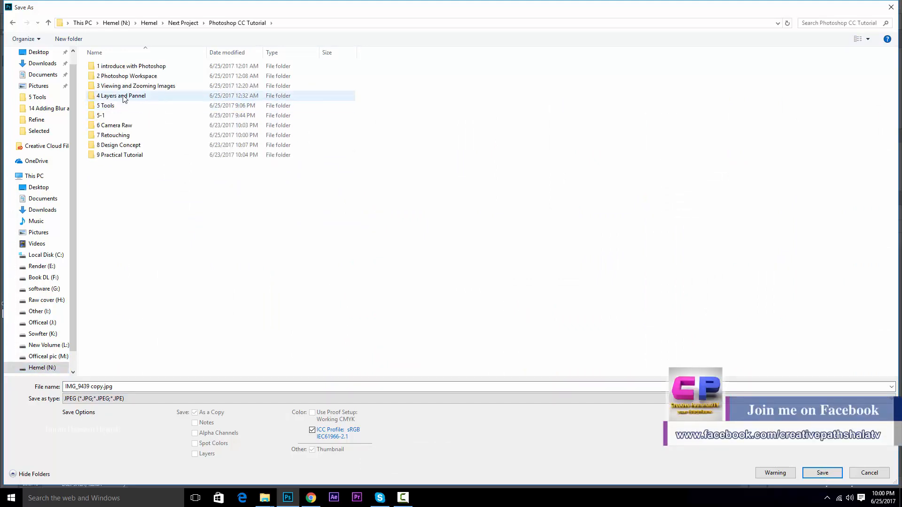
{"action": "double_click", "coordinate": [111, 116]}
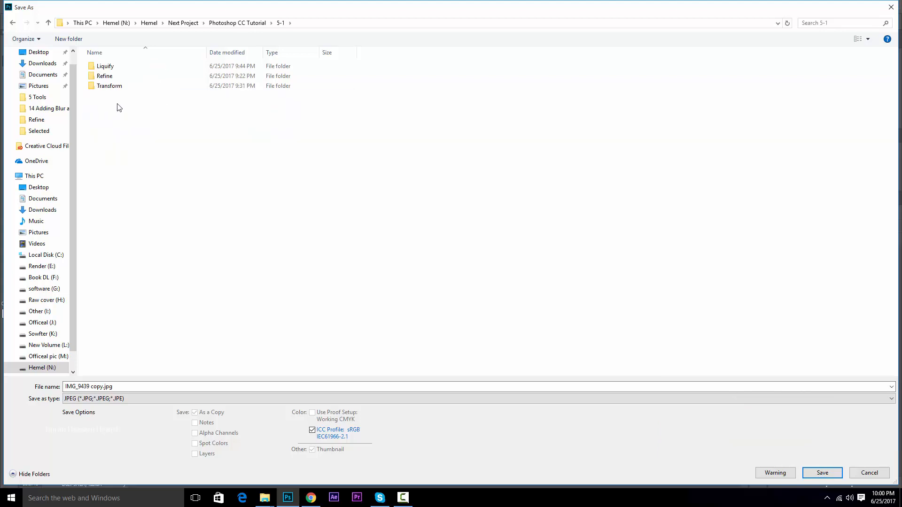
{"action": "key", "text": "BackSpace"}
{"action": "double_click", "coordinate": [118, 136]}
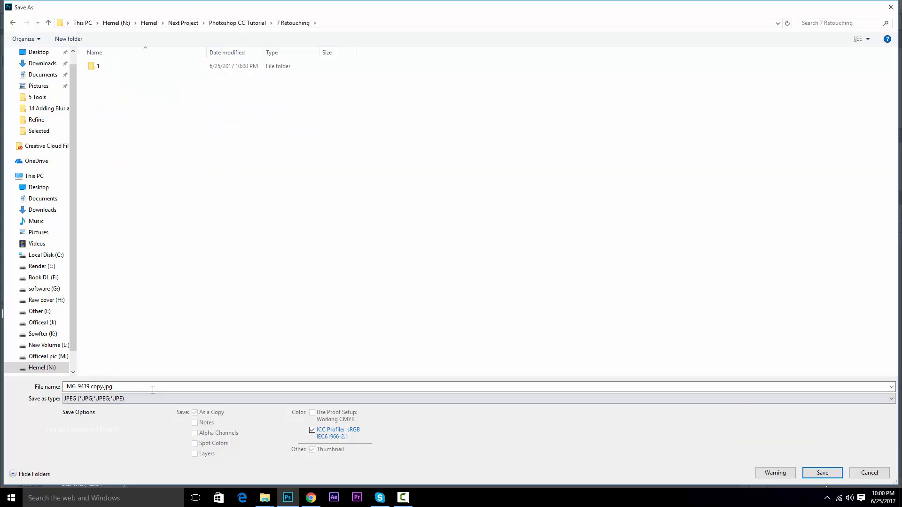
{"action": "double_click", "coordinate": [122, 66]}
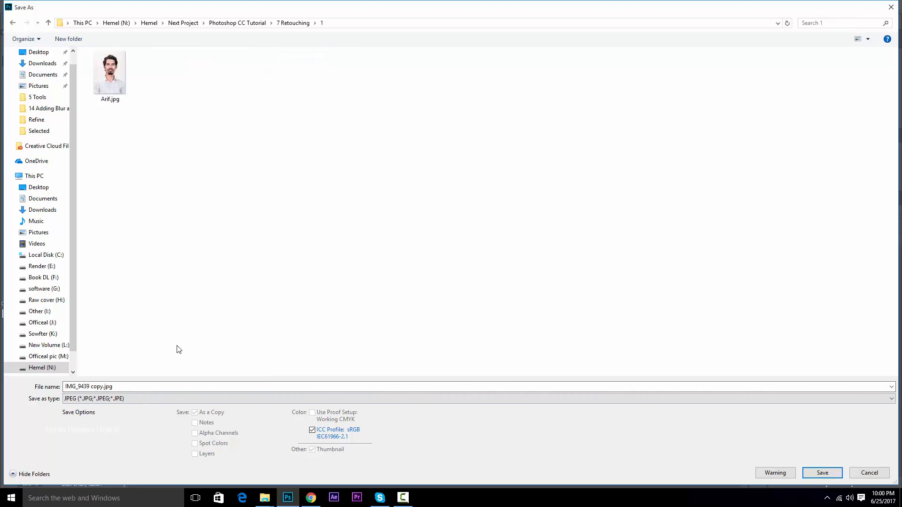
- Save the layered copy in Photoshop format as IMG_9439 copy.psd, keeping Layers and Maximize Compatibility enabled
{"action": "left_click", "coordinate": [145, 400]}
{"action": "left_click", "coordinate": [136, 248]}
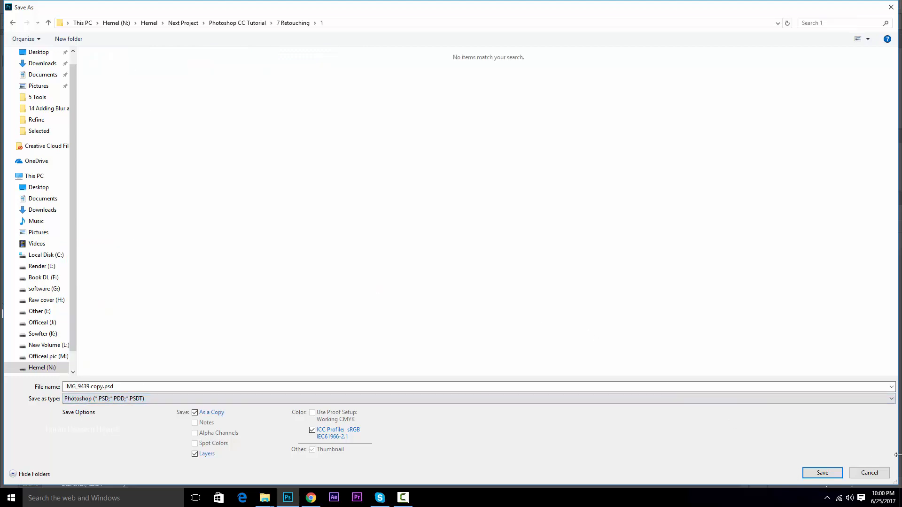
{"action": "left_click", "coordinate": [823, 474]}
{"action": "left_click", "coordinate": [560, 153]}
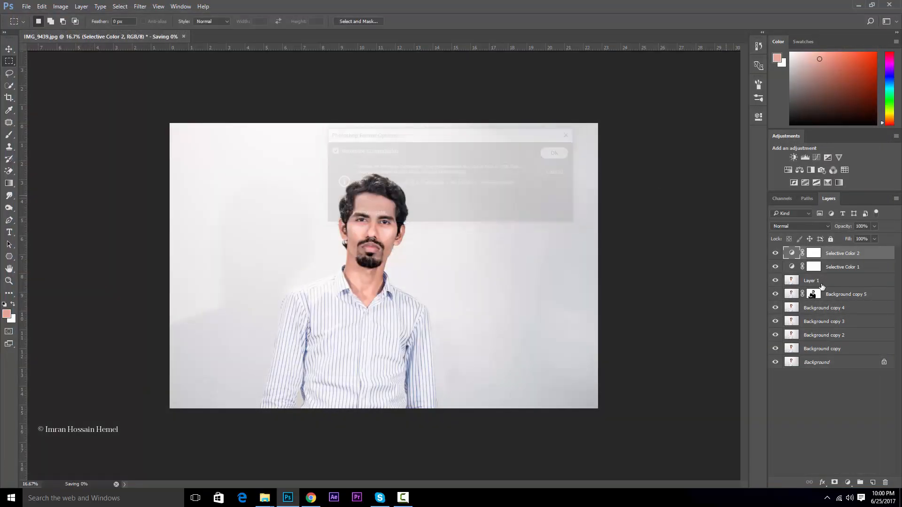